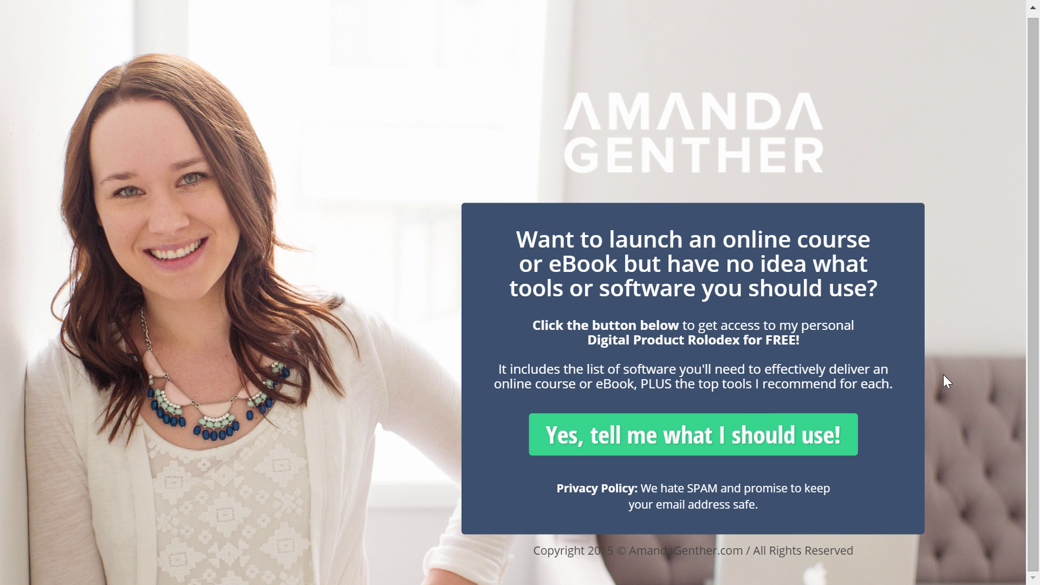
Step: Preview the reference page's opt-in lightbox, then load the Blank Page landing page template
{"action": "left_click", "coordinate": [708, 441]}
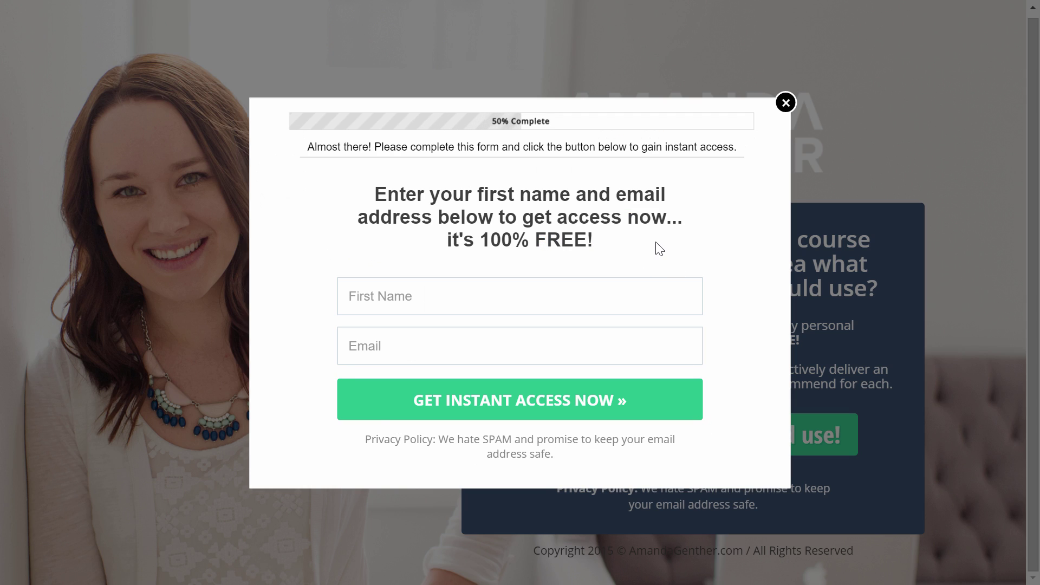
{"action": "left_click", "coordinate": [786, 103]}
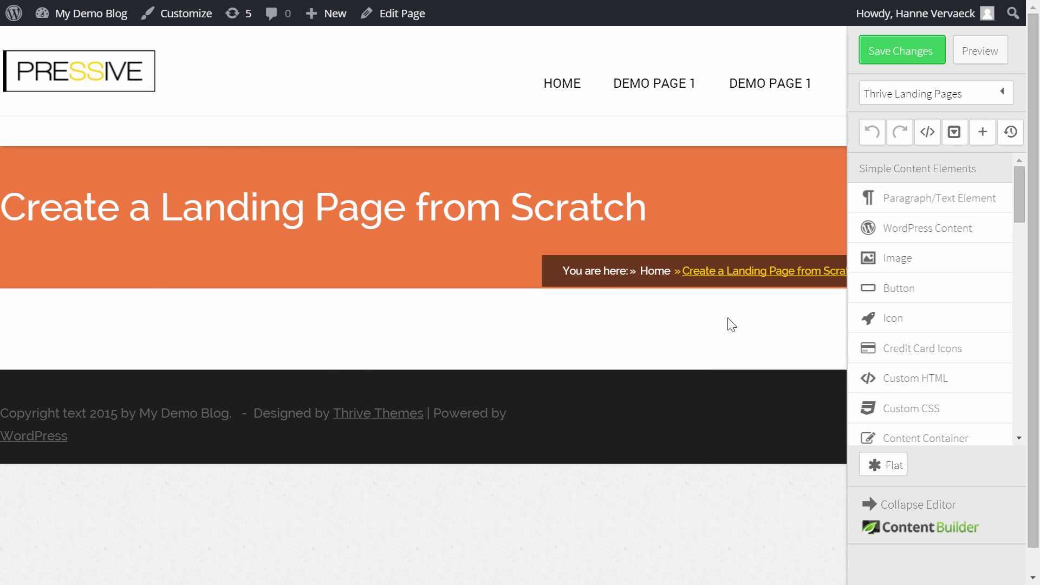
{"action": "left_click", "coordinate": [982, 101]}
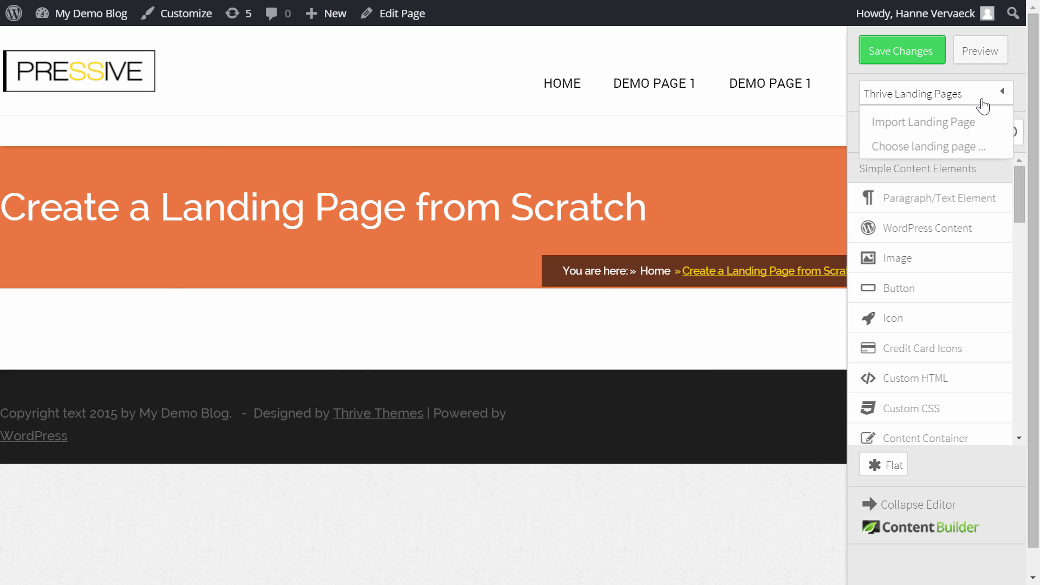
{"action": "left_click", "coordinate": [947, 145]}
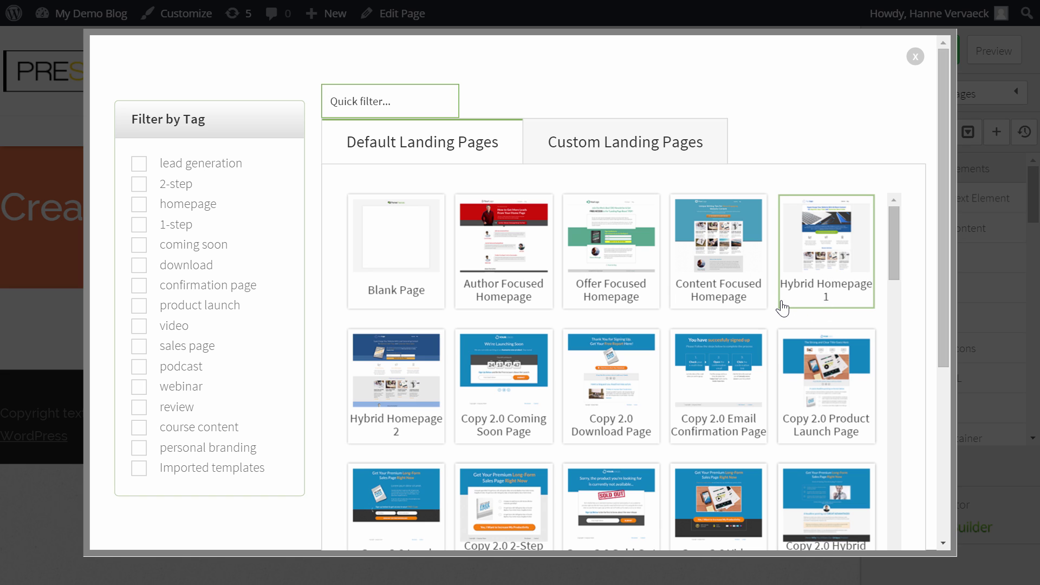
{"action": "left_click", "coordinate": [401, 242]}
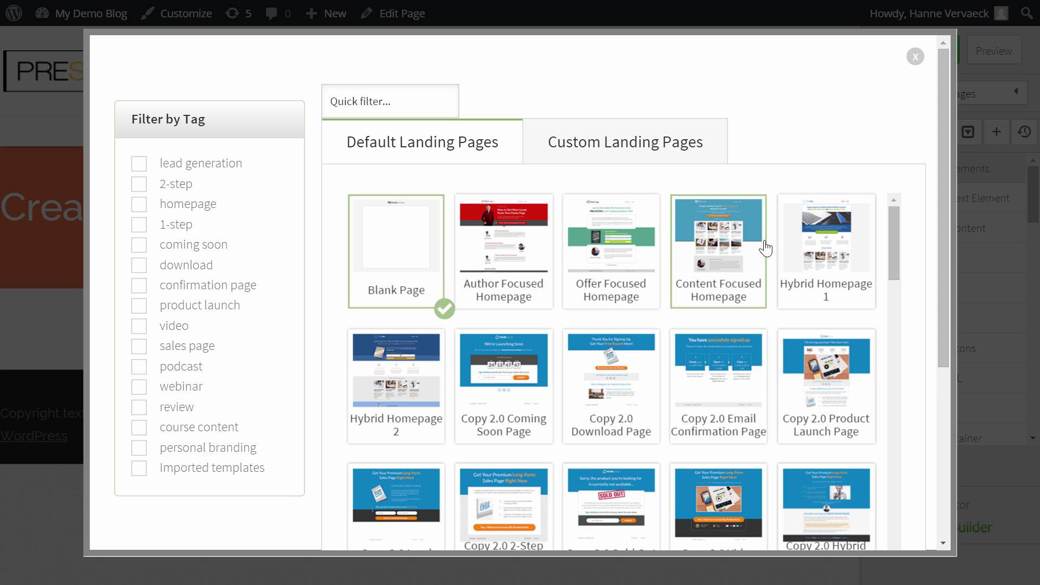
{"action": "scroll", "coordinate": [750, 234], "scroll_direction": "down", "scroll_amount": 10}
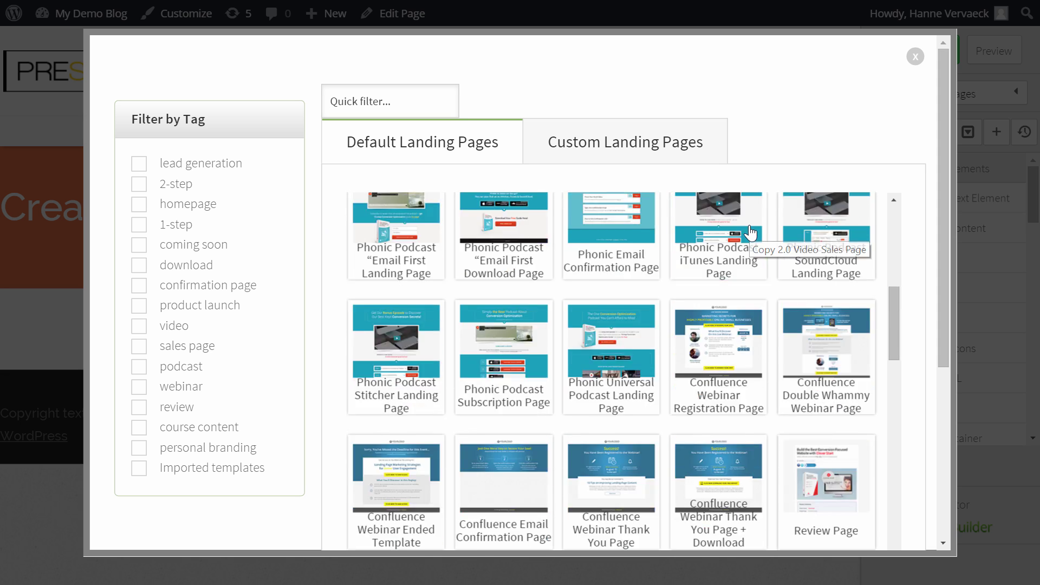
{"action": "scroll", "coordinate": [750, 234], "scroll_direction": "down", "scroll_amount": 15}
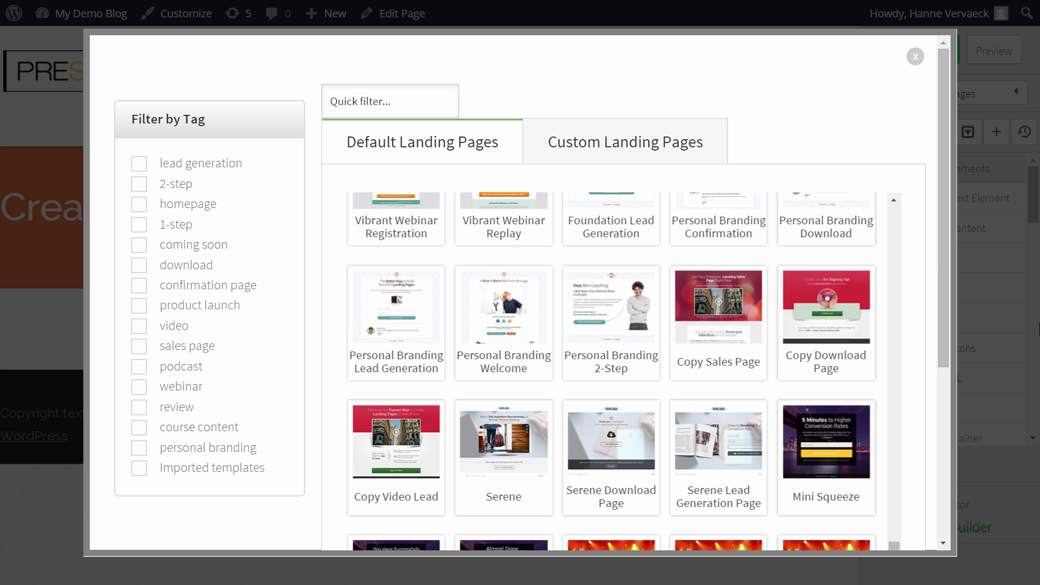
{"action": "scroll", "coordinate": [935, 262], "scroll_direction": "down", "scroll_amount": 5}
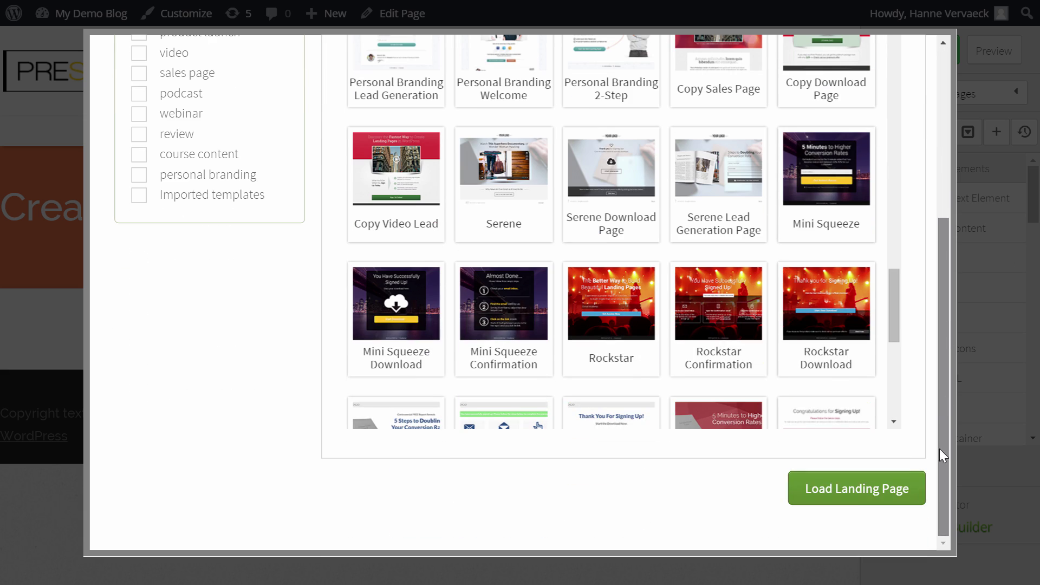
{"action": "left_click", "coordinate": [840, 495]}
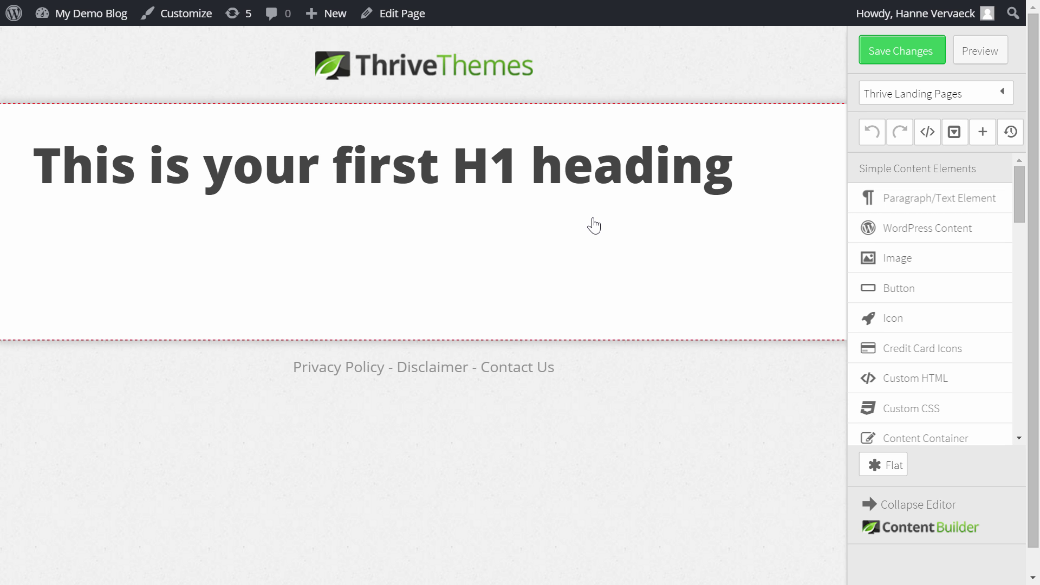
Step: Use the woman photo from the media library as the page's static background image
{"action": "left_click", "coordinate": [1003, 92]}
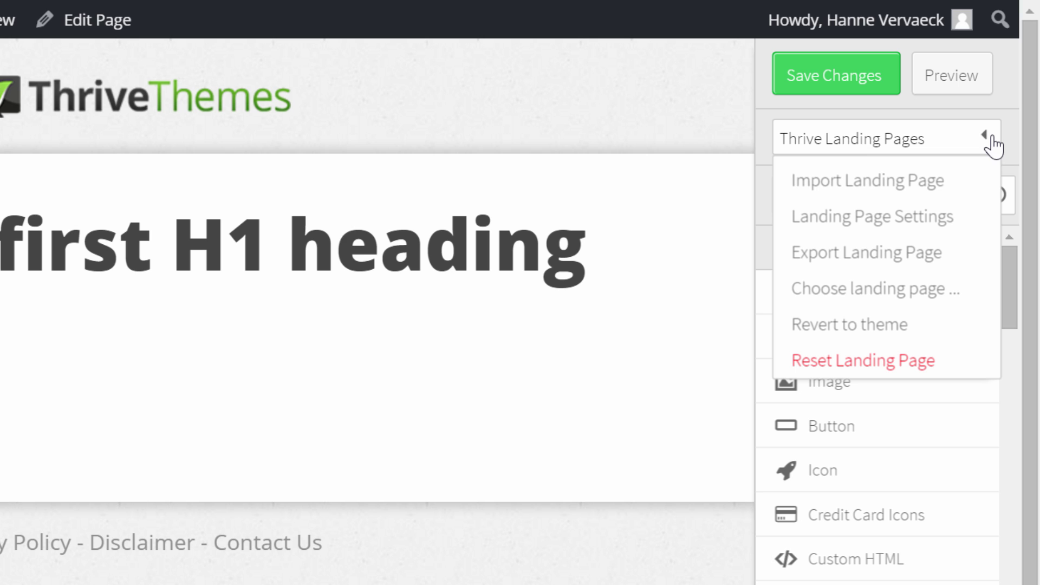
{"action": "left_click", "coordinate": [938, 228]}
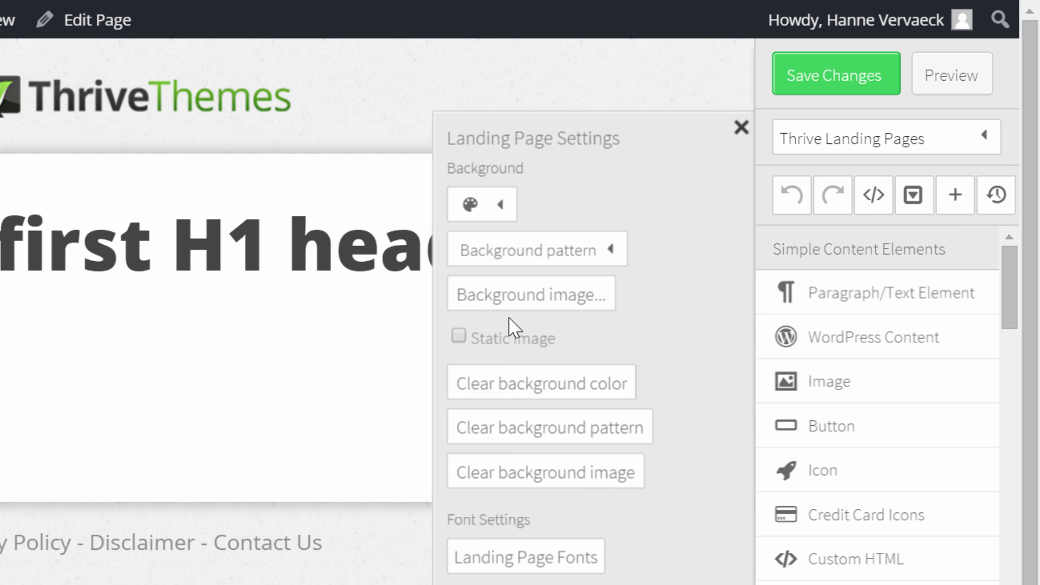
{"action": "left_click", "coordinate": [459, 336]}
{"action": "left_click", "coordinate": [557, 299]}
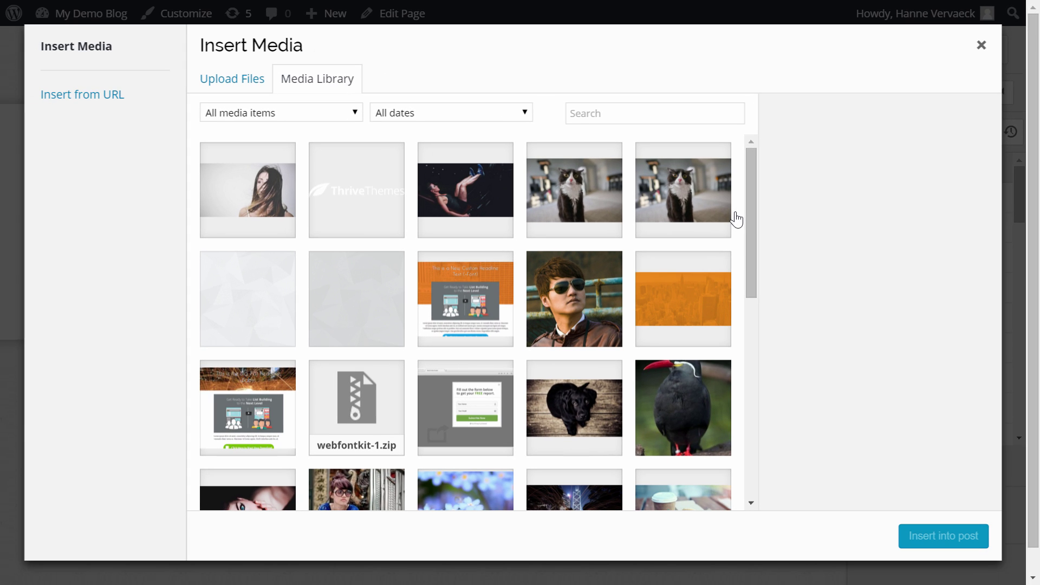
{"action": "left_click", "coordinate": [125, 202]}
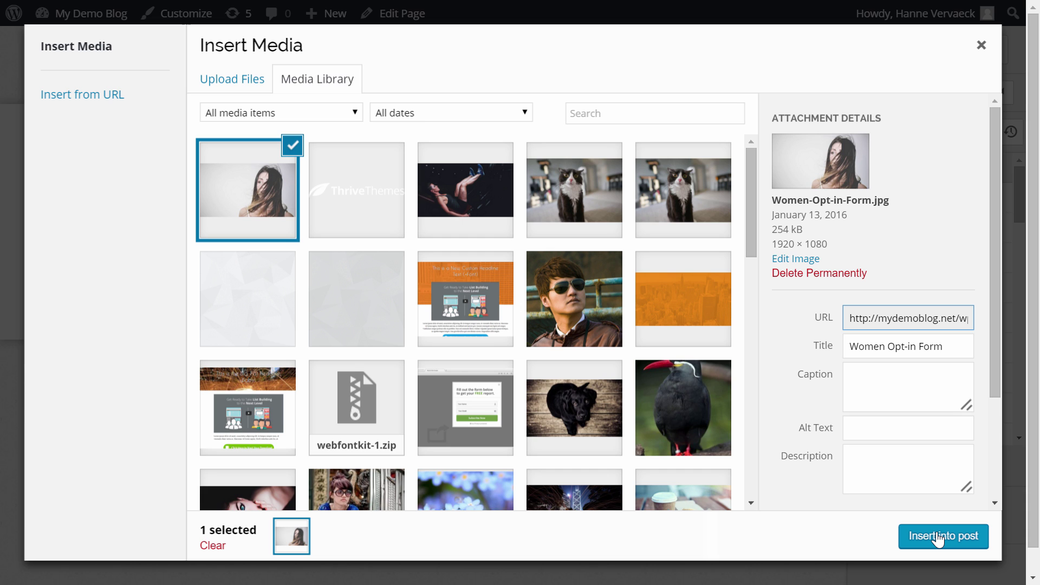
{"action": "left_click", "coordinate": [939, 537]}
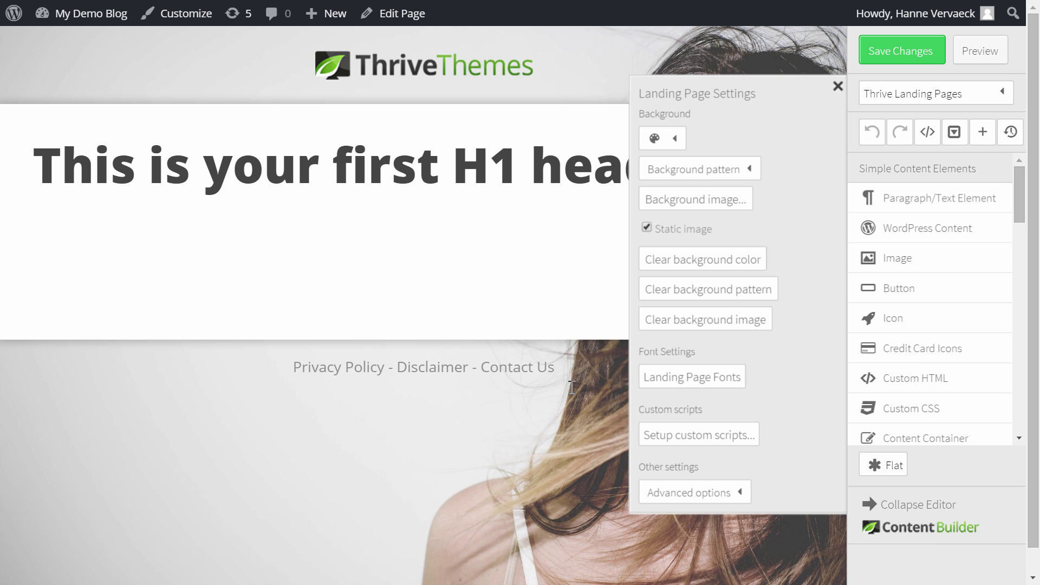
{"action": "left_click", "coordinate": [838, 88]}
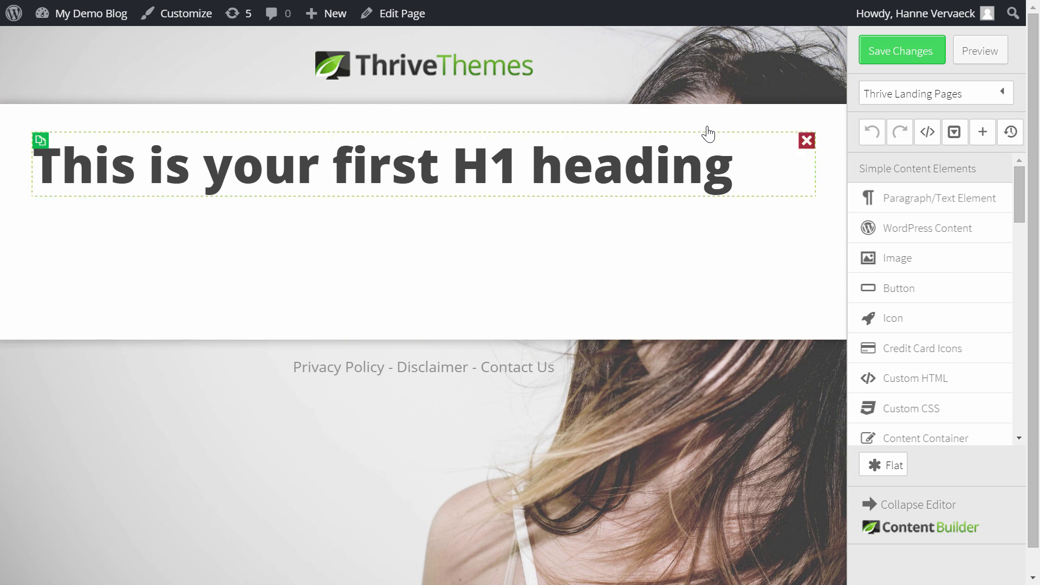
{"action": "mouse_move", "coordinate": [529, 65]}
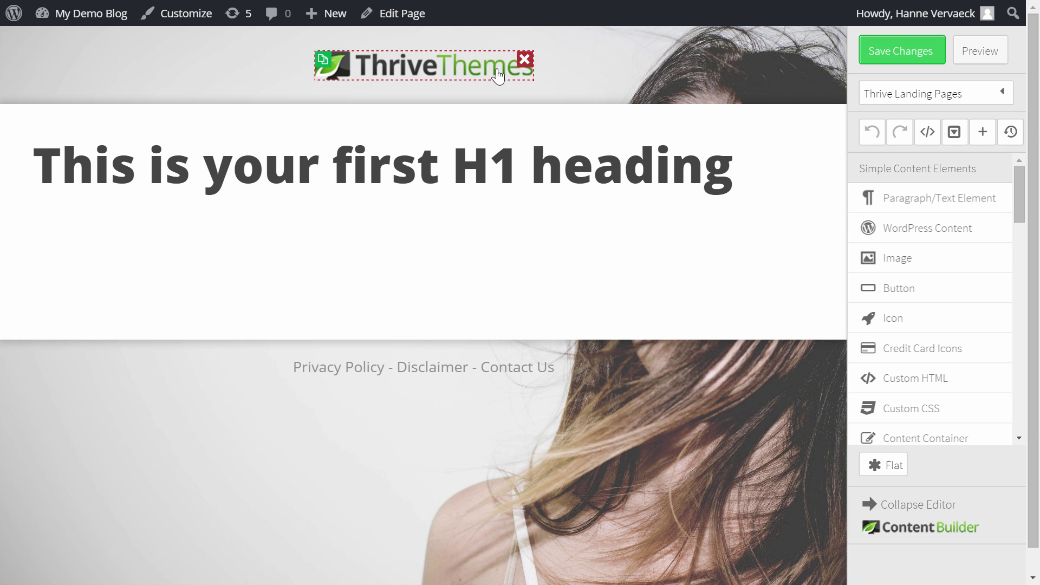
Step: Delete the ThriveThemes logo and give the content area a 0-opacity background with no shadow
{"action": "left_click", "coordinate": [525, 60]}
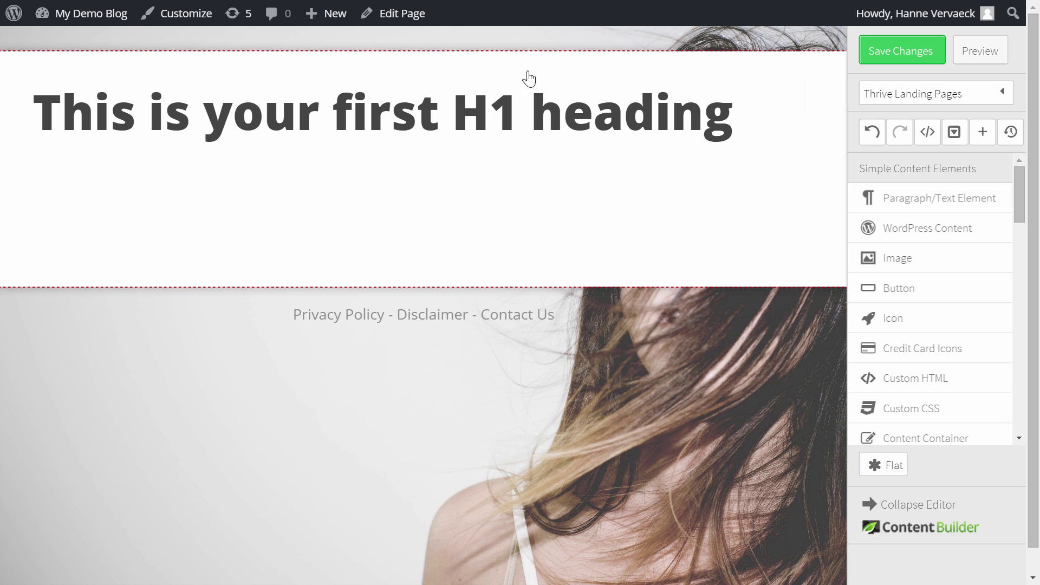
{"action": "left_click", "coordinate": [548, 188]}
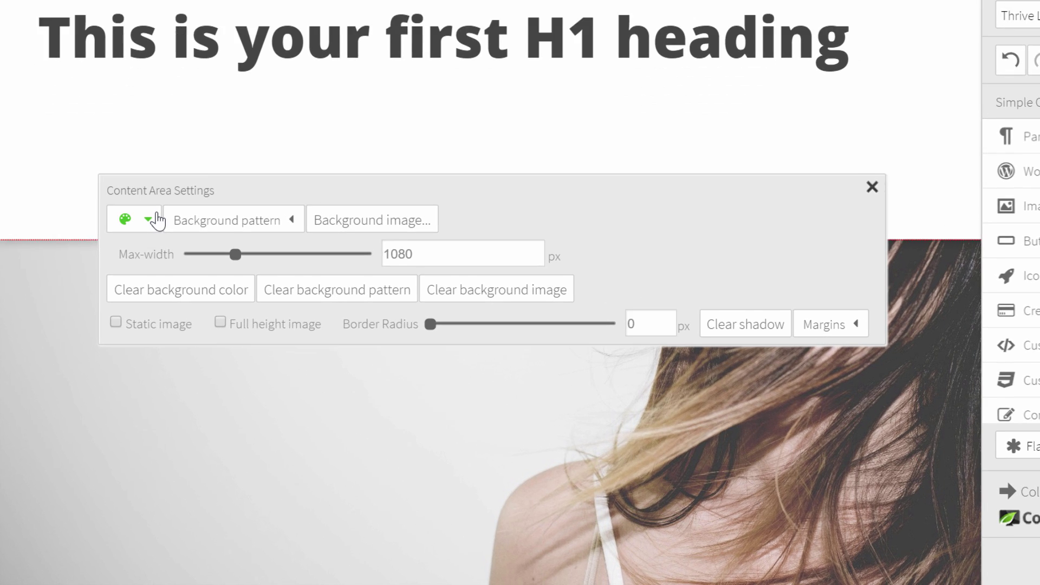
{"action": "left_click", "coordinate": [130, 270]}
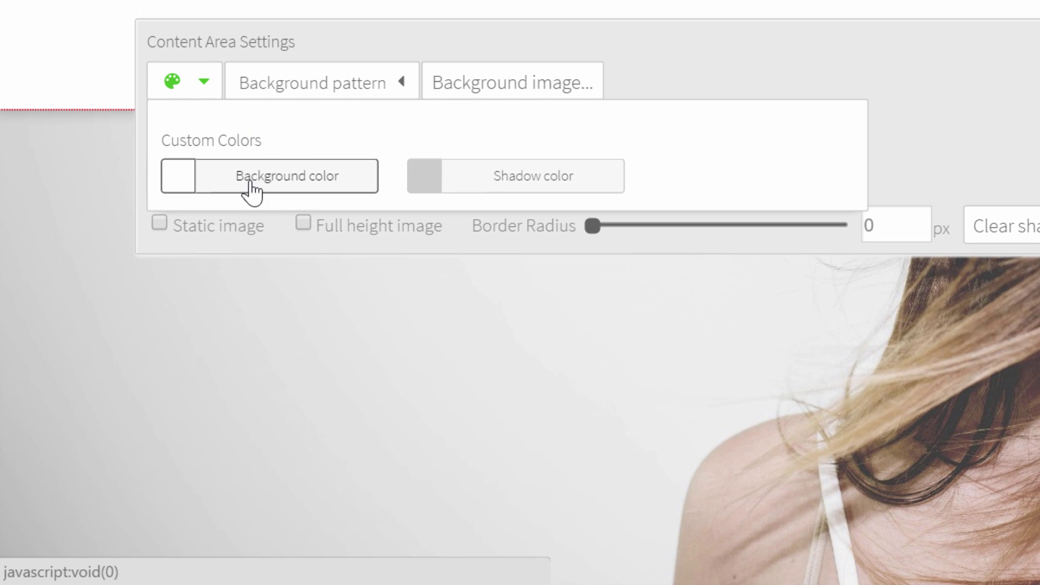
{"action": "left_click", "coordinate": [312, 187]}
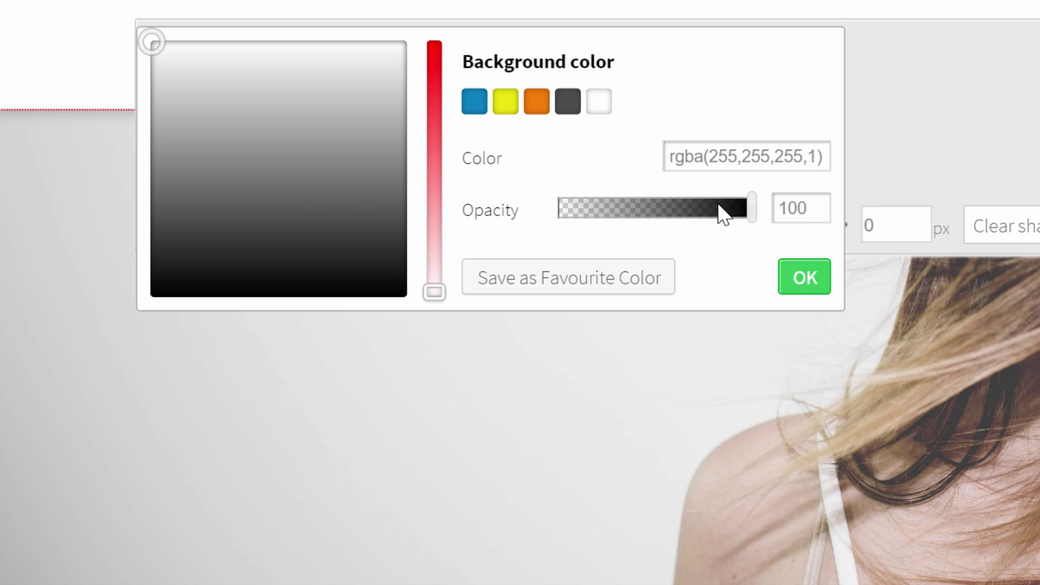
{"action": "left_click_drag", "start_coordinate": [753, 204], "coordinate": [516, 213]}
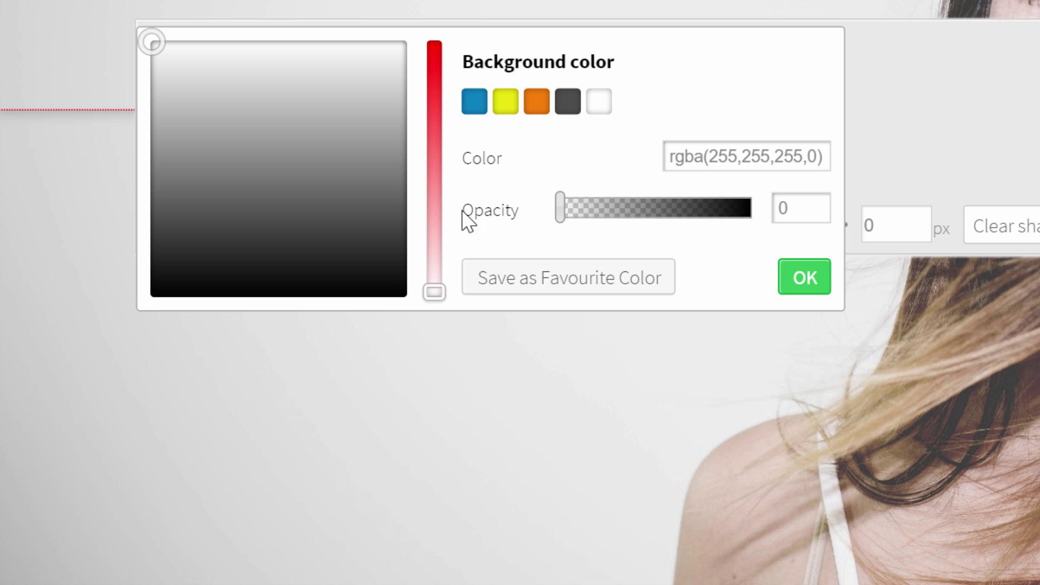
{"action": "left_click_drag", "start_coordinate": [558, 214], "coordinate": [539, 224]}
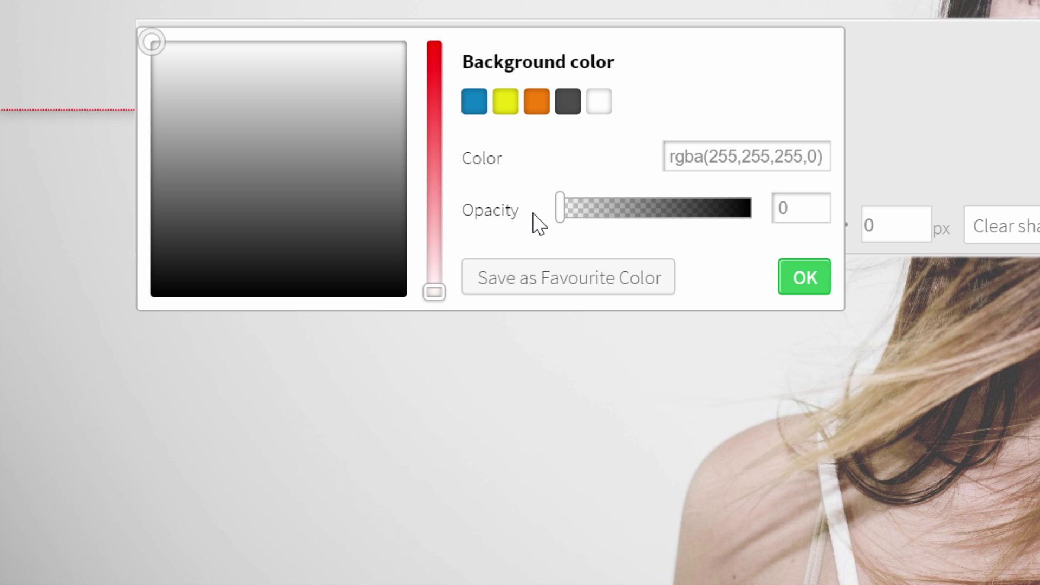
{"action": "left_click", "coordinate": [809, 286]}
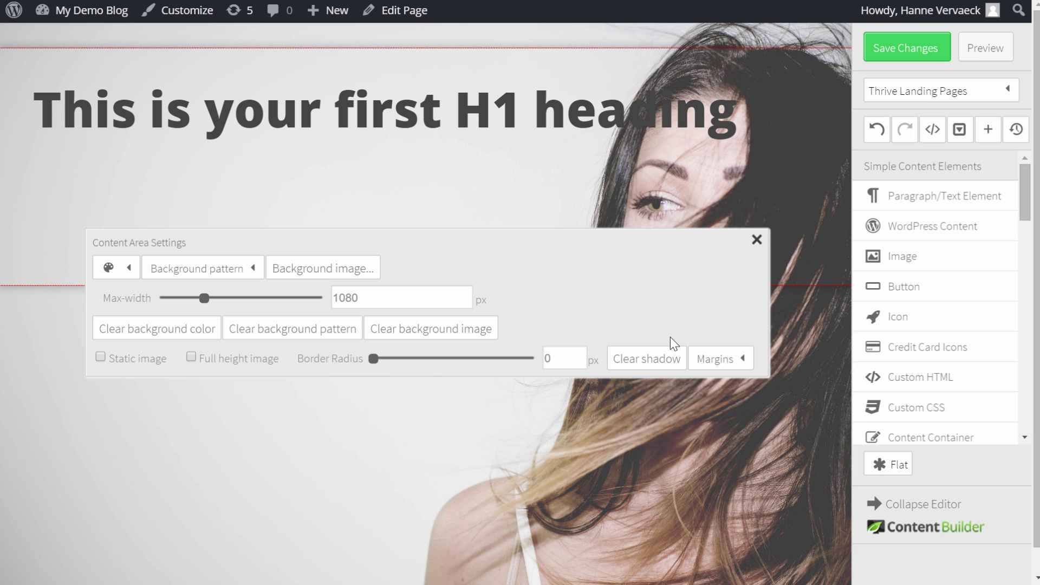
{"action": "left_click", "coordinate": [659, 366]}
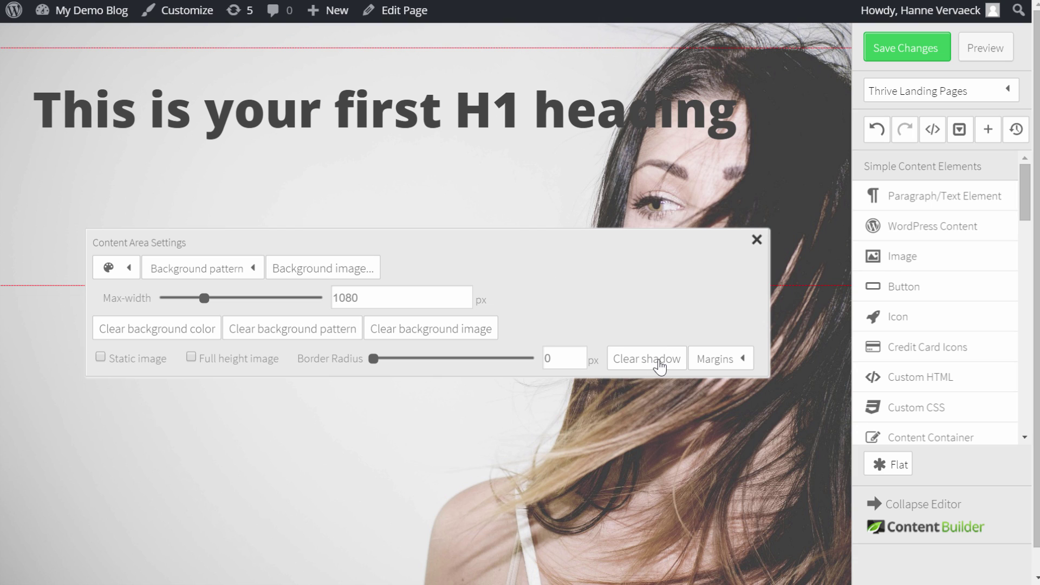
{"action": "left_click", "coordinate": [757, 243]}
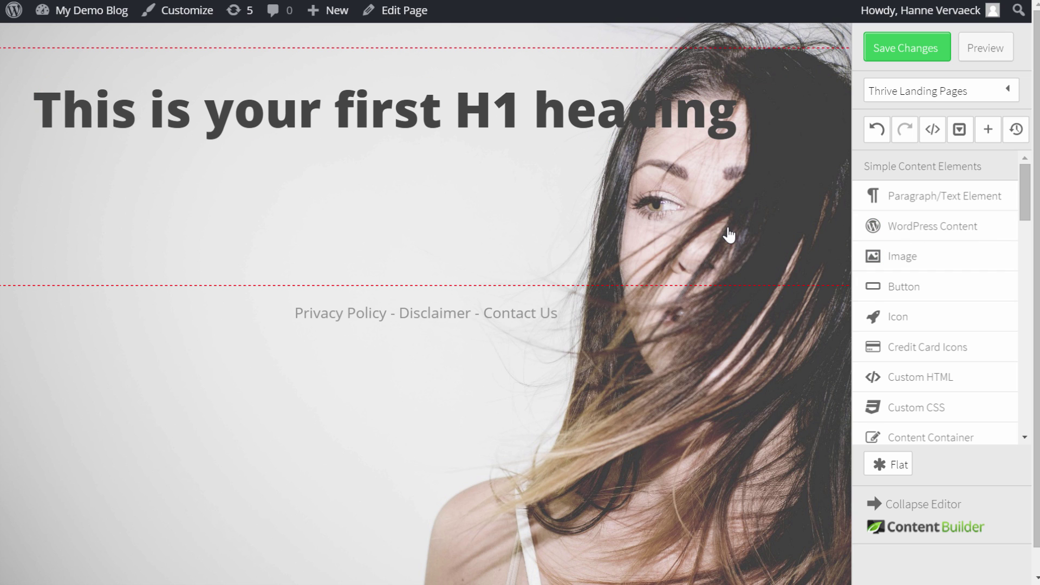
Step: Delete the placeholder H1 heading while comparing against the amandagenther.com reference page
{"action": "key", "text": "alt+Tab"}
{"action": "key", "text": "alt+Tab"}
{"action": "key", "text": "alt+Tab"}
{"action": "key", "text": "alt+Tab"}
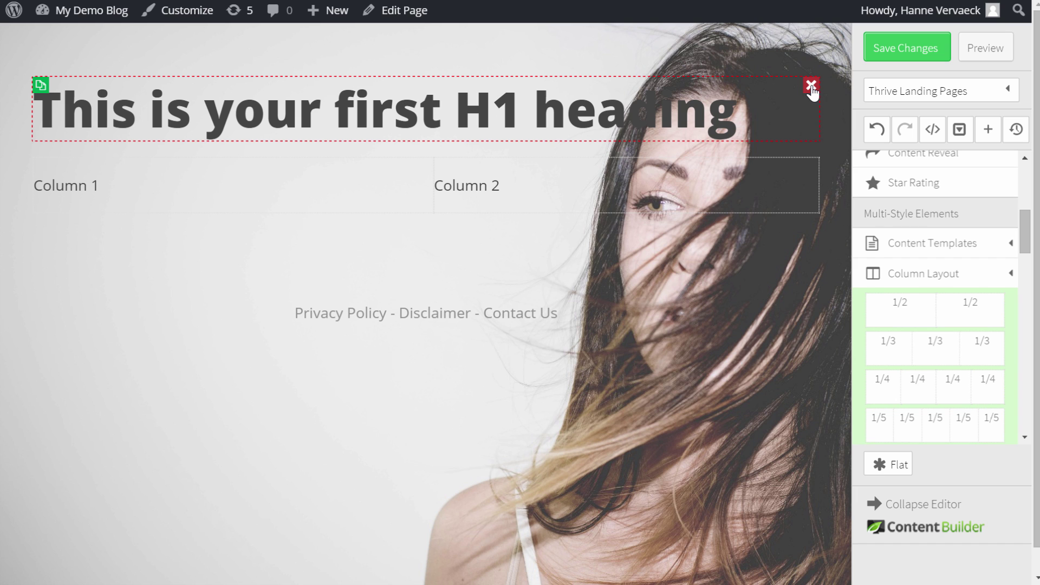
{"action": "left_click", "coordinate": [811, 85]}
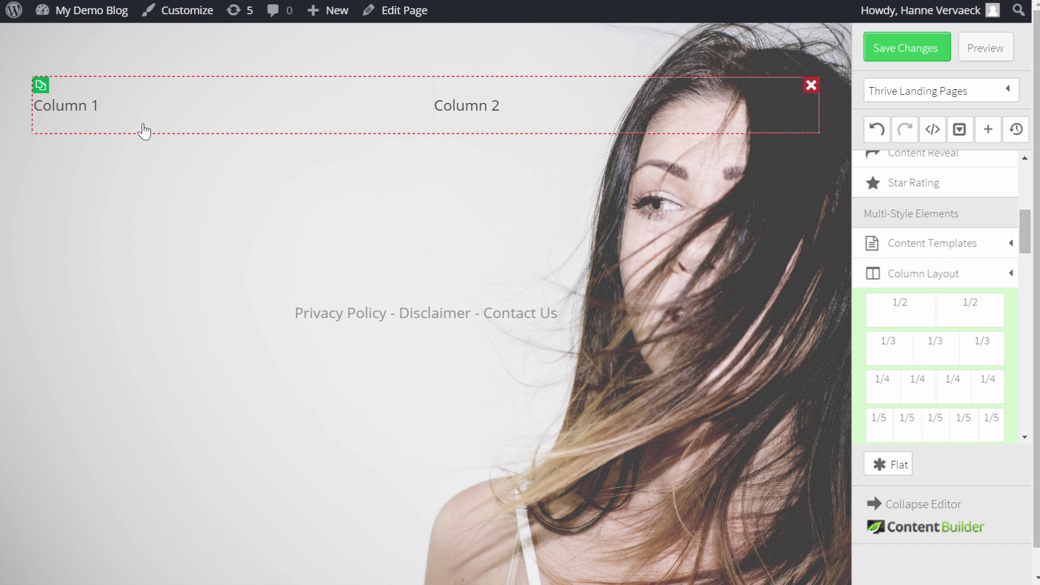
{"action": "key", "text": "alt+Tab"}
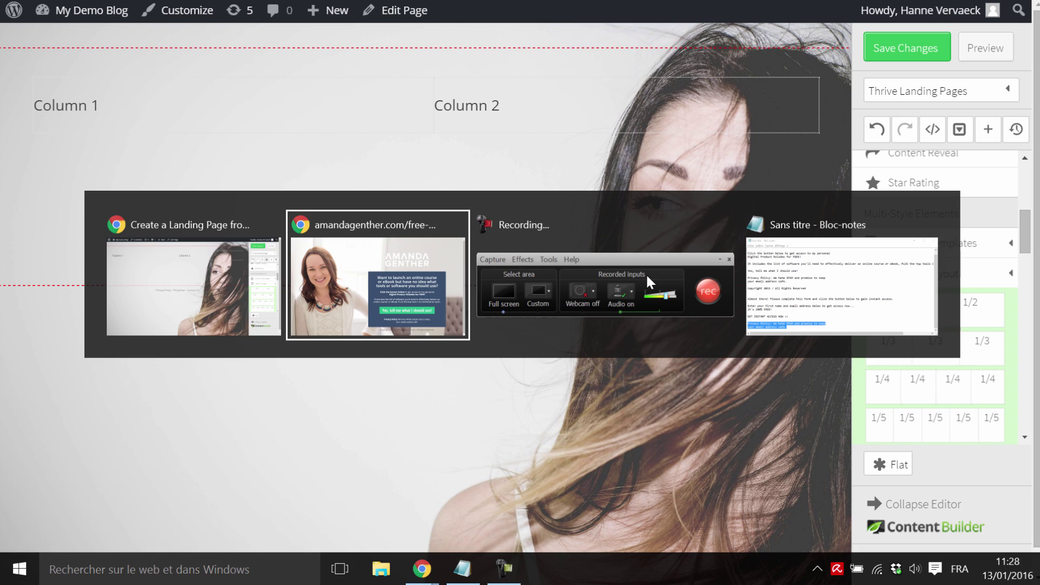
{"action": "left_click", "coordinate": [455, 276]}
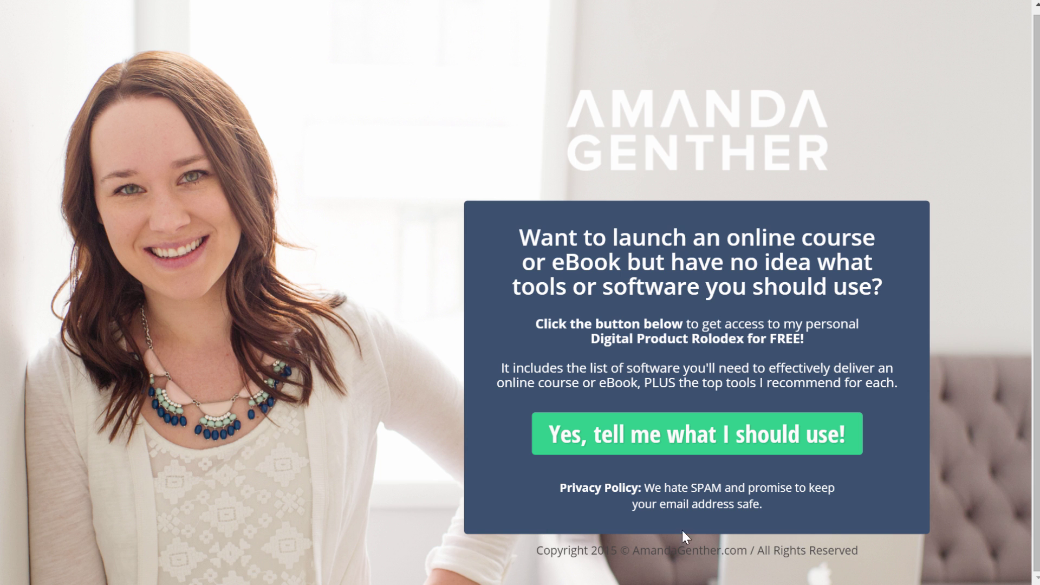
{"action": "key", "text": "alt+Tab"}
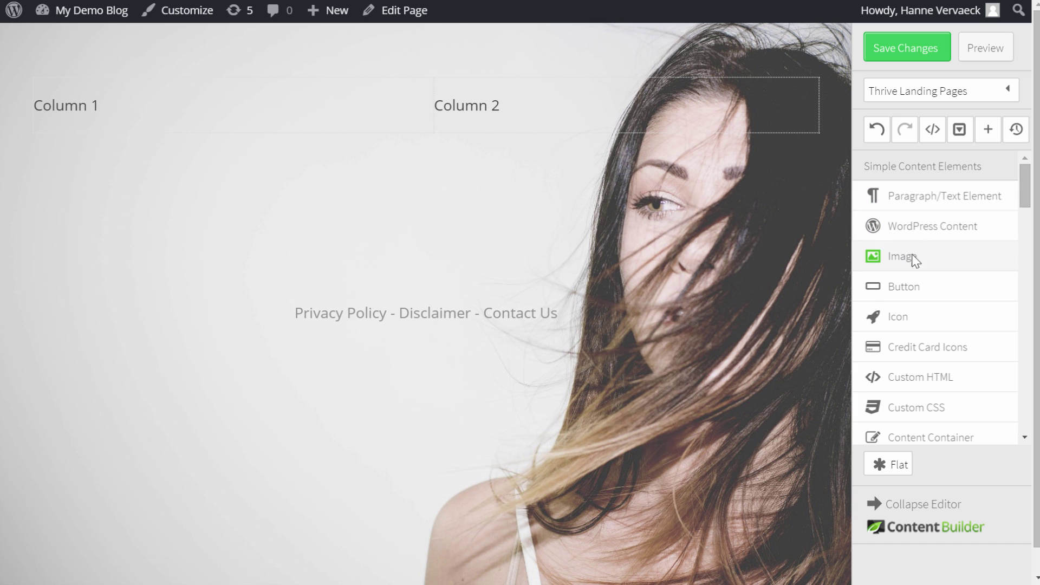
Step: Insert the ThriveThemes logo image into Column 1, centred and 349 px wide
{"action": "left_click_drag", "start_coordinate": [912, 260], "coordinate": [196, 80]}
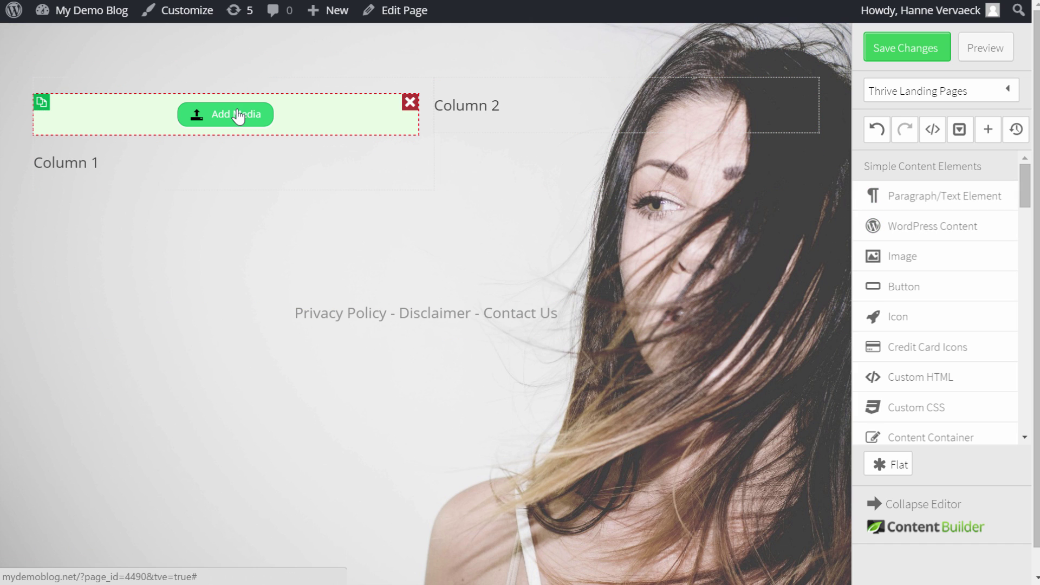
{"action": "left_click", "coordinate": [219, 116]}
{"action": "left_click", "coordinate": [360, 200]}
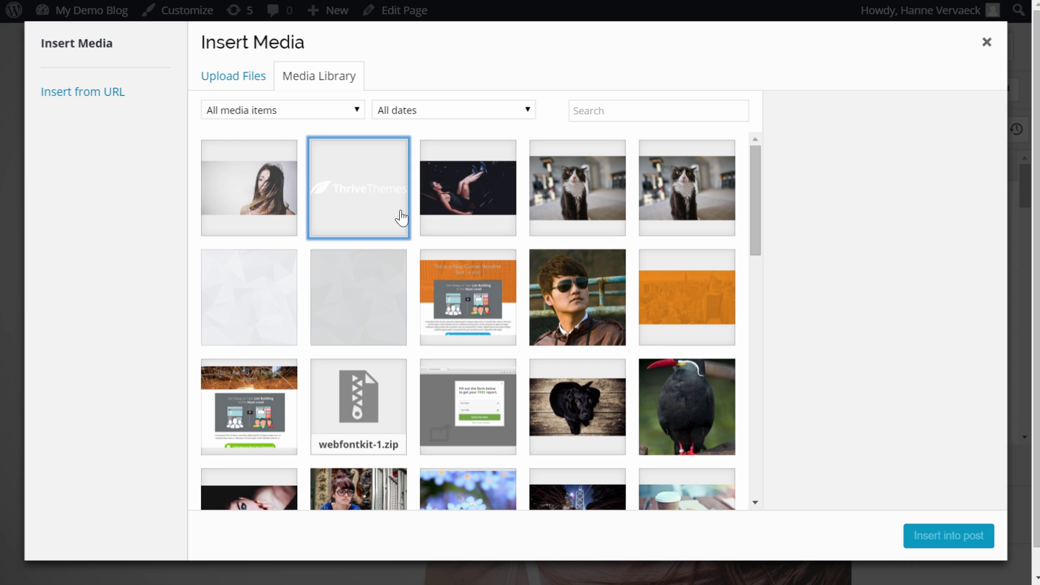
{"action": "left_click", "coordinate": [967, 546]}
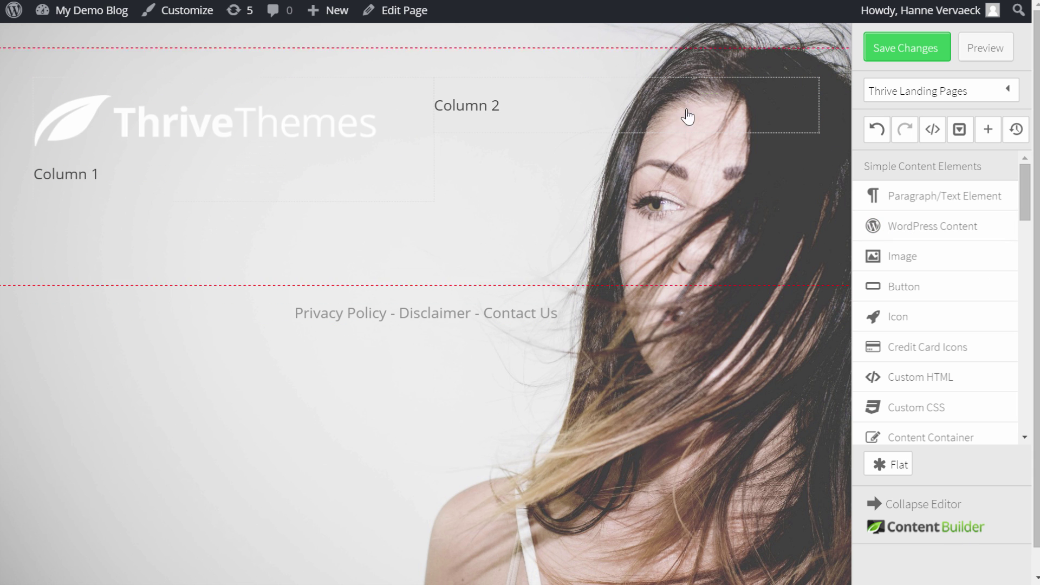
{"action": "left_click", "coordinate": [282, 130]}
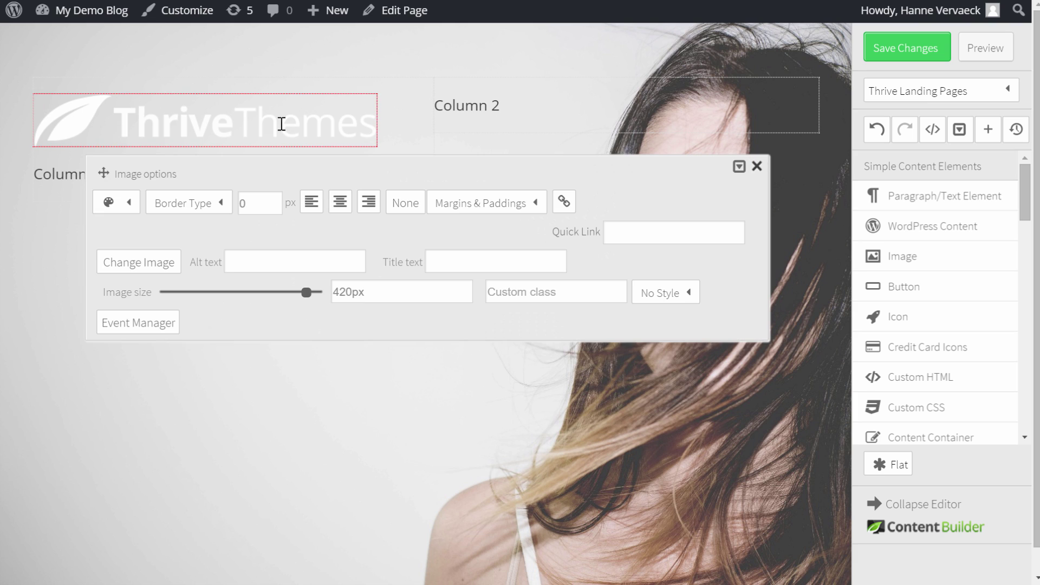
{"action": "left_click", "coordinate": [339, 201]}
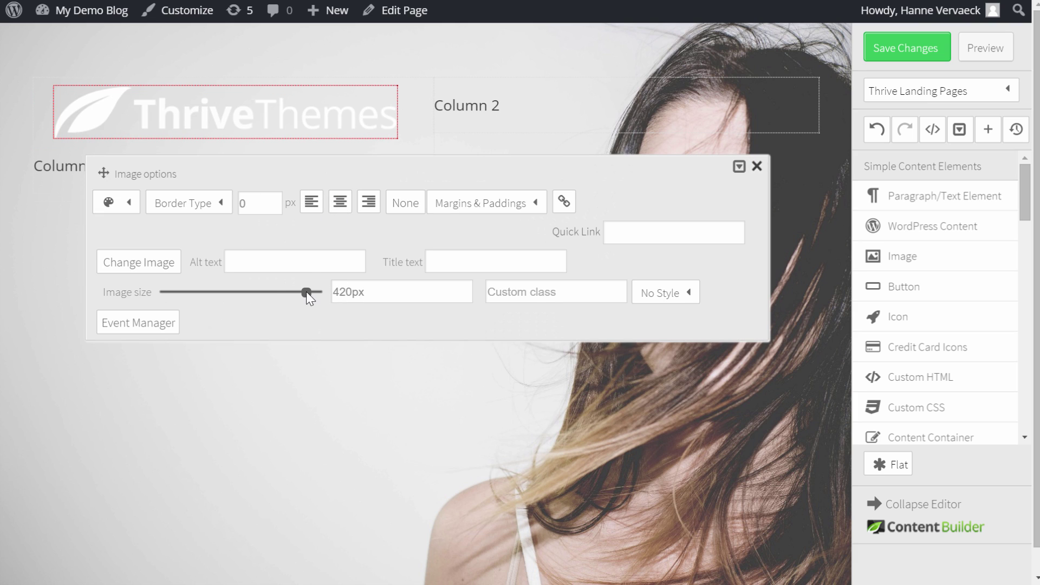
{"action": "left_click_drag", "start_coordinate": [306, 293], "coordinate": [281, 291]}
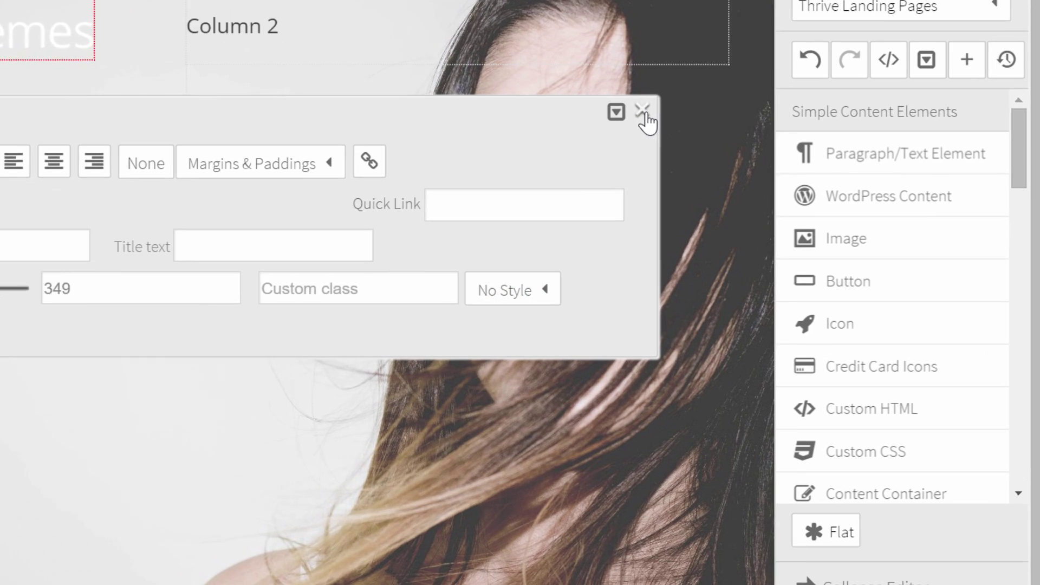
{"action": "left_click", "coordinate": [759, 166]}
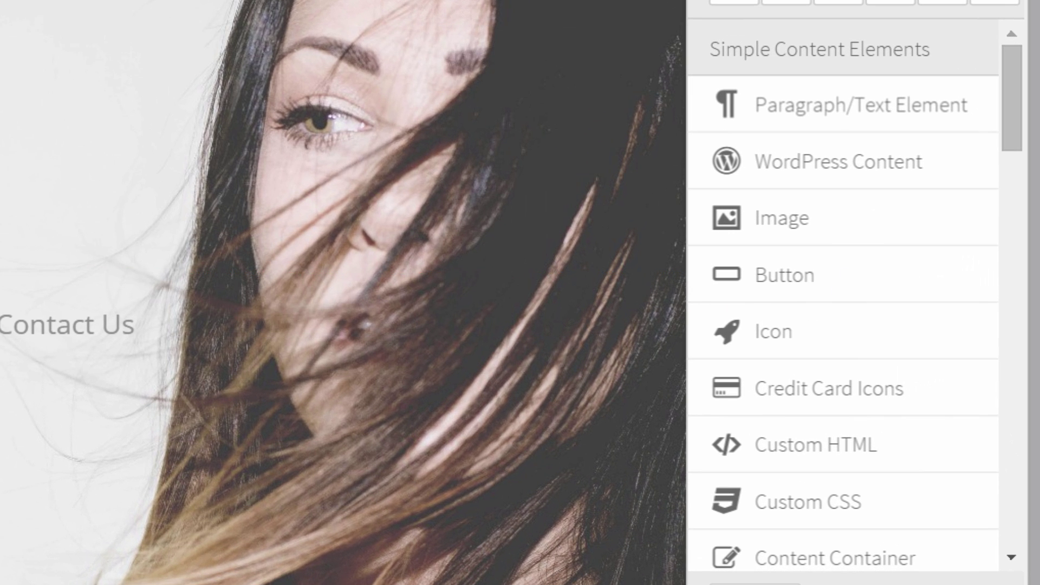
{"action": "left_click_drag", "start_coordinate": [1013, 74], "coordinate": [1014, 258]}
Step: Add a Style 6 content box below the logo and recolour it blue, rgba(96,138,210,1)
{"action": "left_click", "coordinate": [941, 270]}
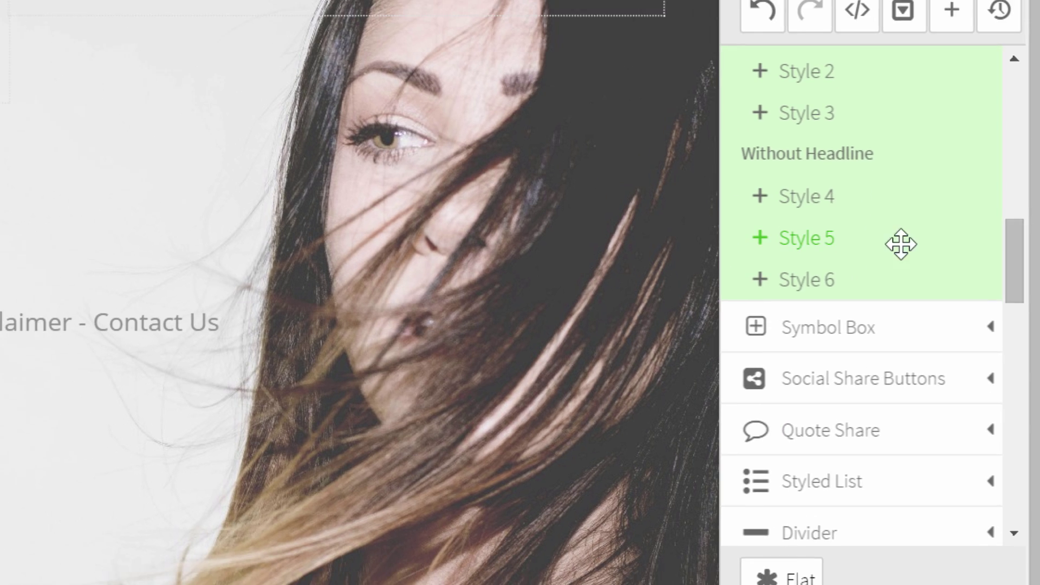
{"action": "left_click_drag", "start_coordinate": [805, 287], "coordinate": [242, 136]}
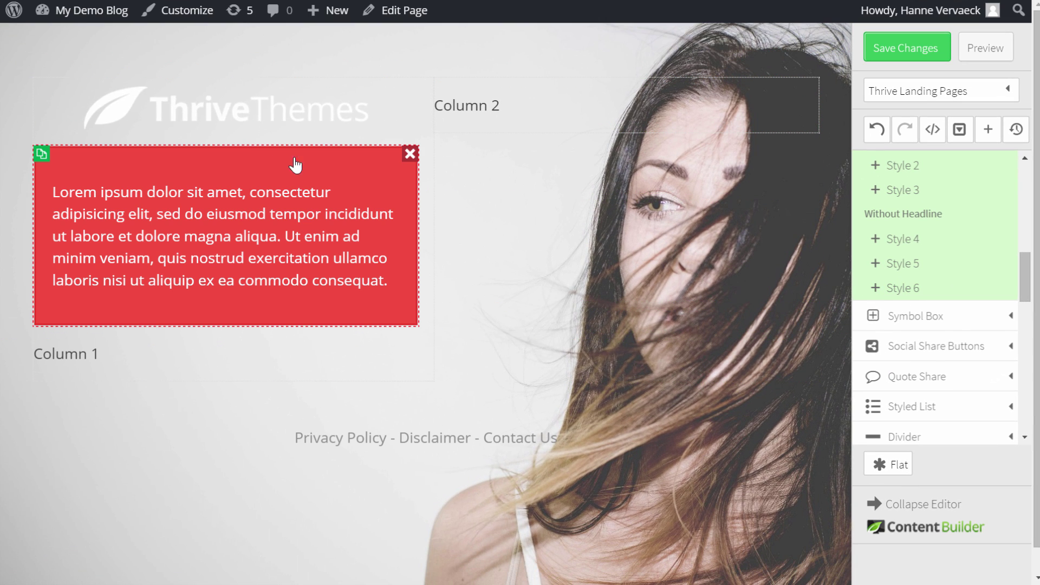
{"action": "left_click", "coordinate": [237, 313]}
{"action": "left_click", "coordinate": [126, 382]}
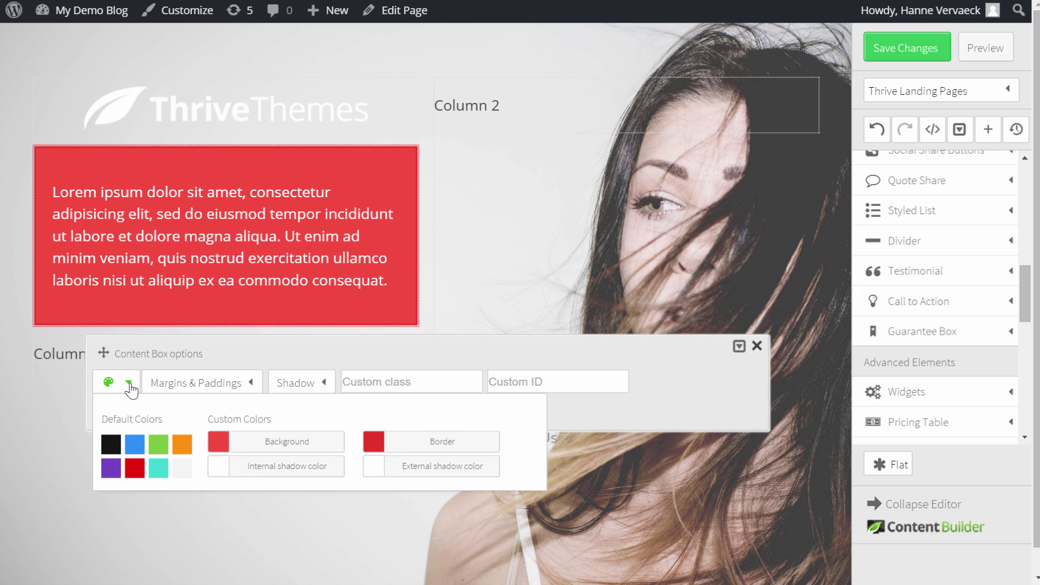
{"action": "left_click", "coordinate": [135, 452]}
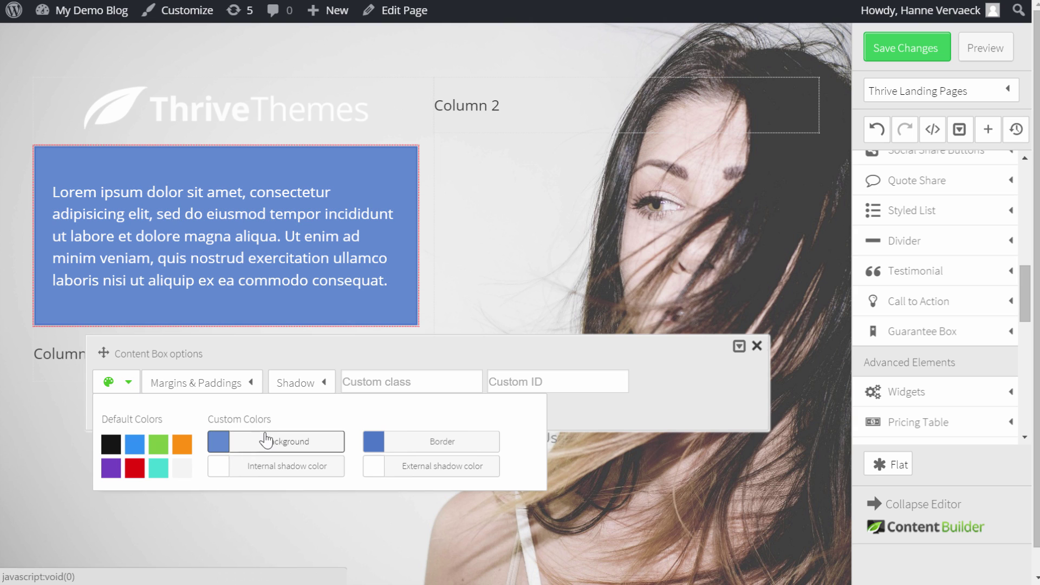
{"action": "left_click", "coordinate": [130, 384]}
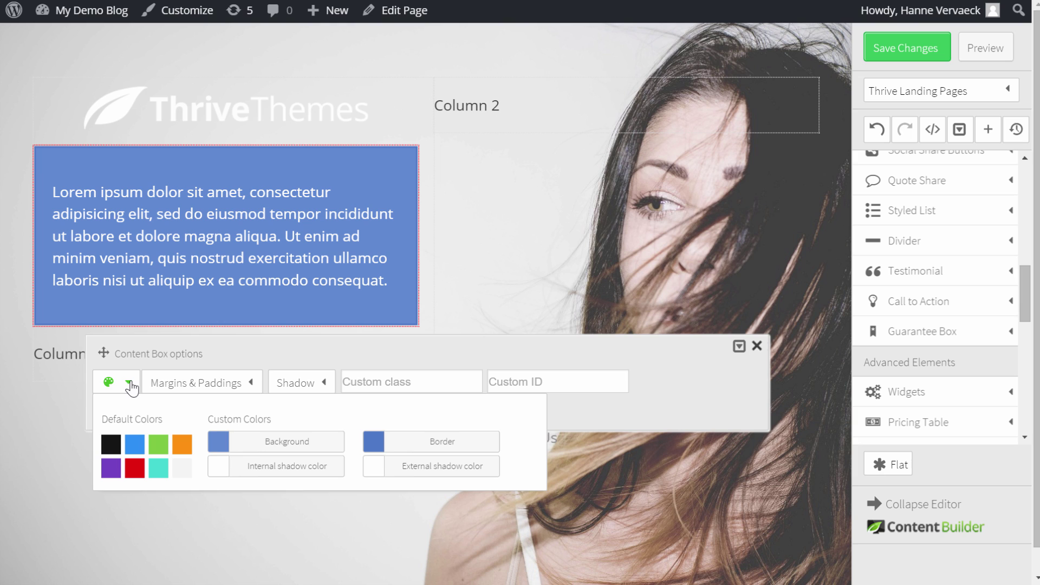
{"action": "left_click", "coordinate": [283, 447]}
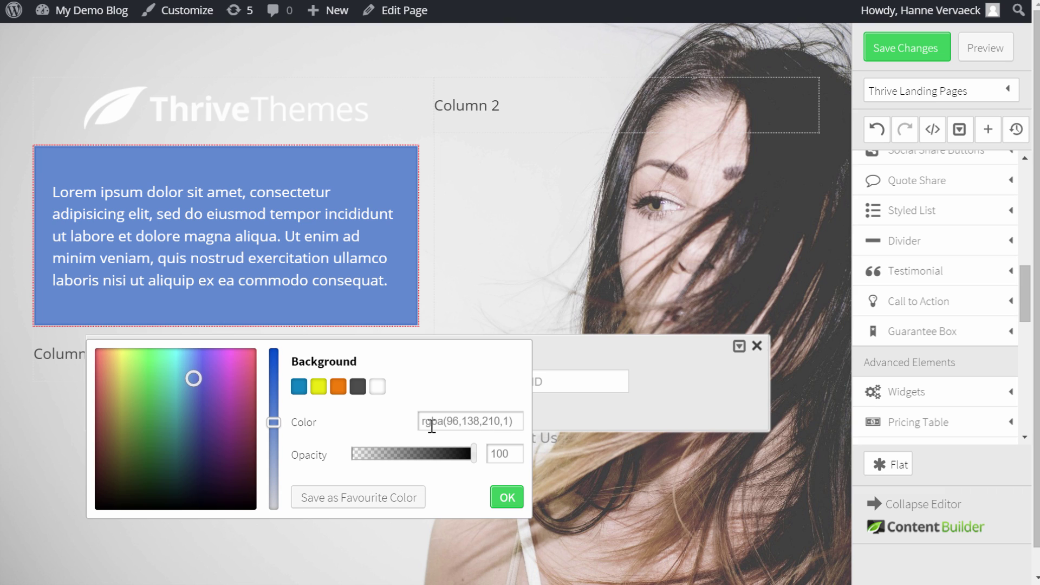
{"action": "left_click", "coordinate": [506, 497]}
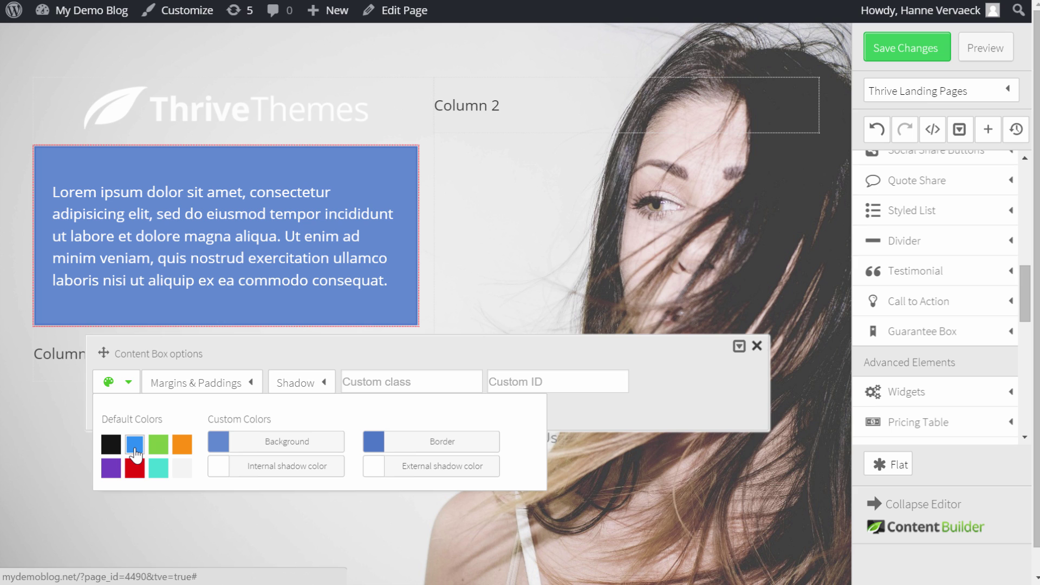
{"action": "left_click", "coordinate": [801, 249]}
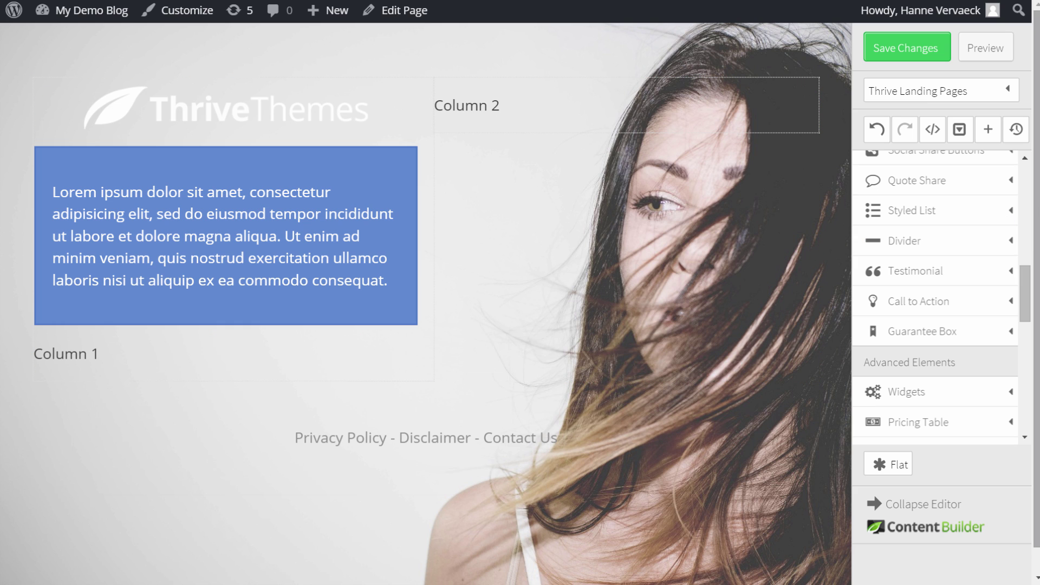
Step: Add a text element inside the blue box and copy the headline text from Notepad
{"action": "left_click_drag", "start_coordinate": [1027, 289], "coordinate": [1027, 188]}
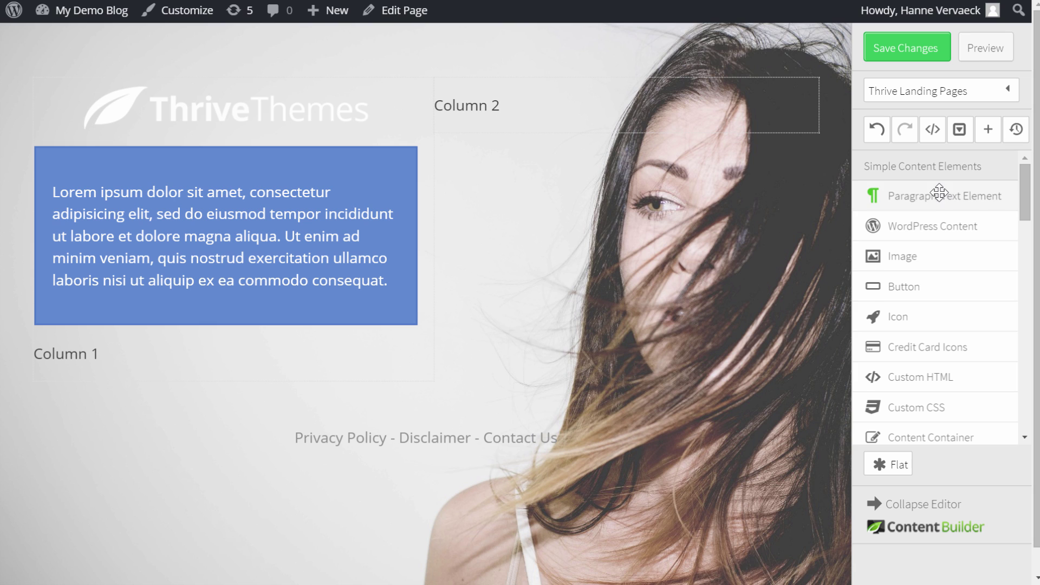
{"action": "left_click_drag", "start_coordinate": [934, 194], "coordinate": [181, 181]}
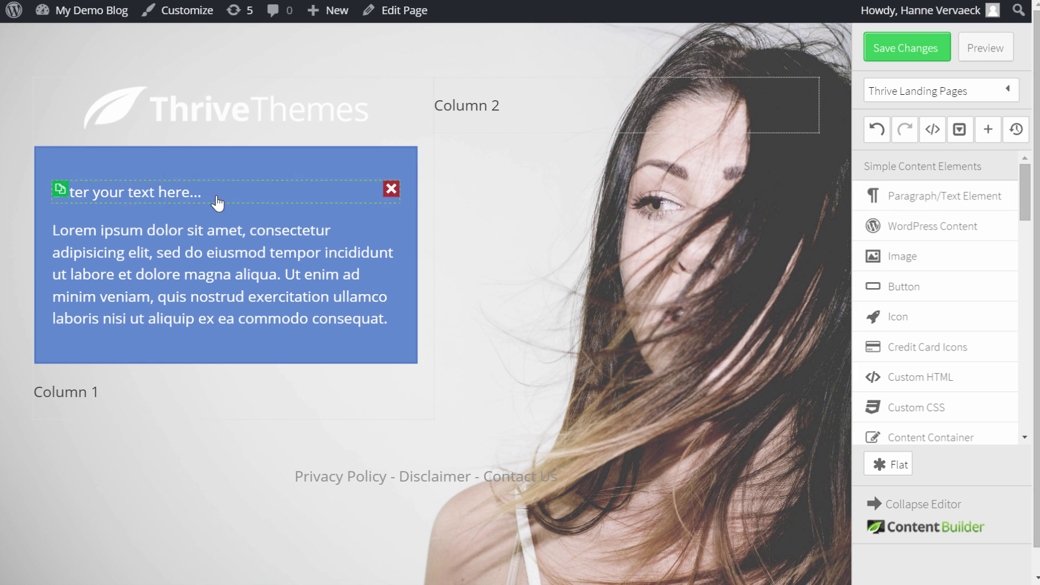
{"action": "left_click", "coordinate": [220, 194]}
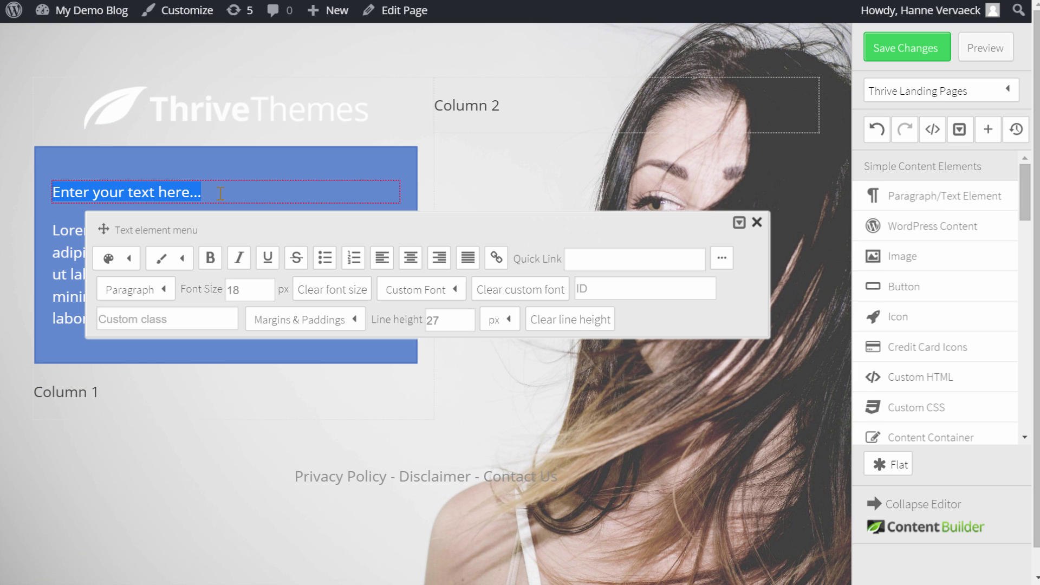
{"action": "key", "text": "alt+Tab"}
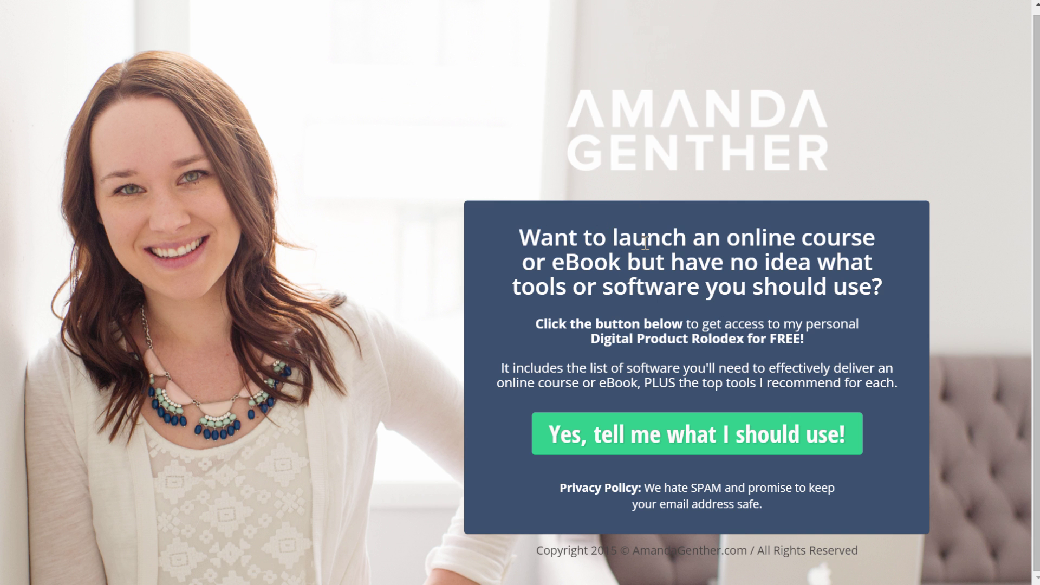
{"action": "key", "text": "alt+Tab"}
{"action": "key", "text": "alt+Tab"}
{"action": "key", "text": "alt+Tab"}
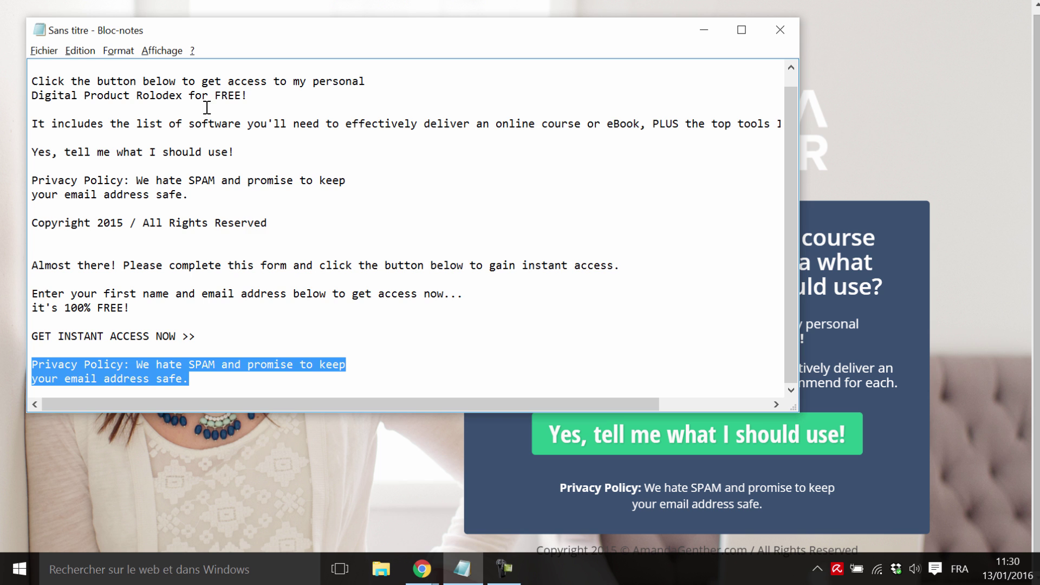
{"action": "scroll", "coordinate": [244, 101], "scroll_direction": "up", "scroll_amount": 1}
{"action": "left_click_drag", "start_coordinate": [666, 68], "coordinate": [21, 67]}
Step: Paste the 'Want to launch an online course or eBook…' headline as a centred white heading
{"action": "key", "text": "alt+Tab"}
{"action": "key", "text": "alt+Tab"}
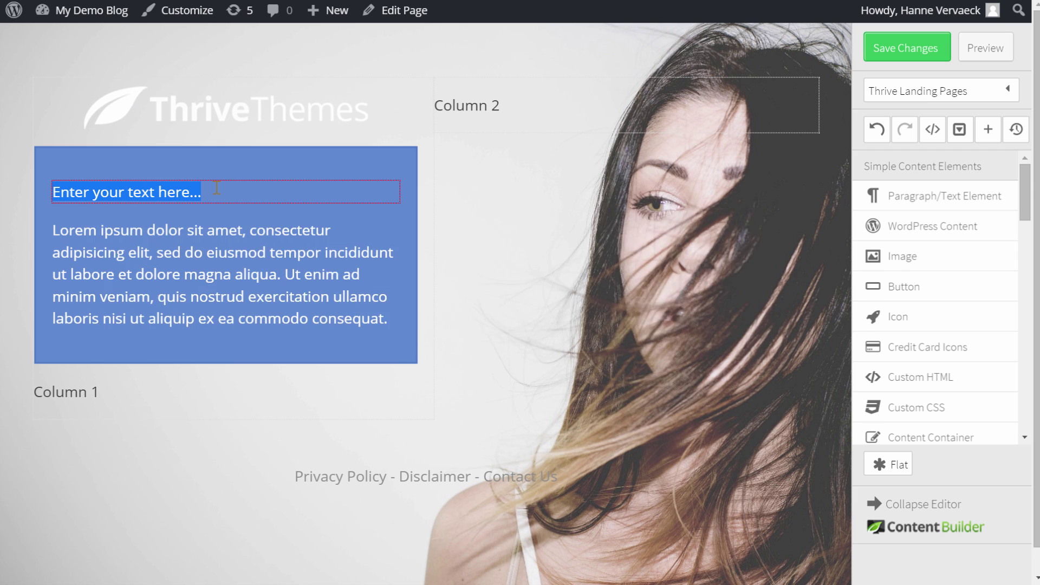
{"action": "type", "text": "Want to launch an online course or eBook but haven't decided what tools or software you should use?"}
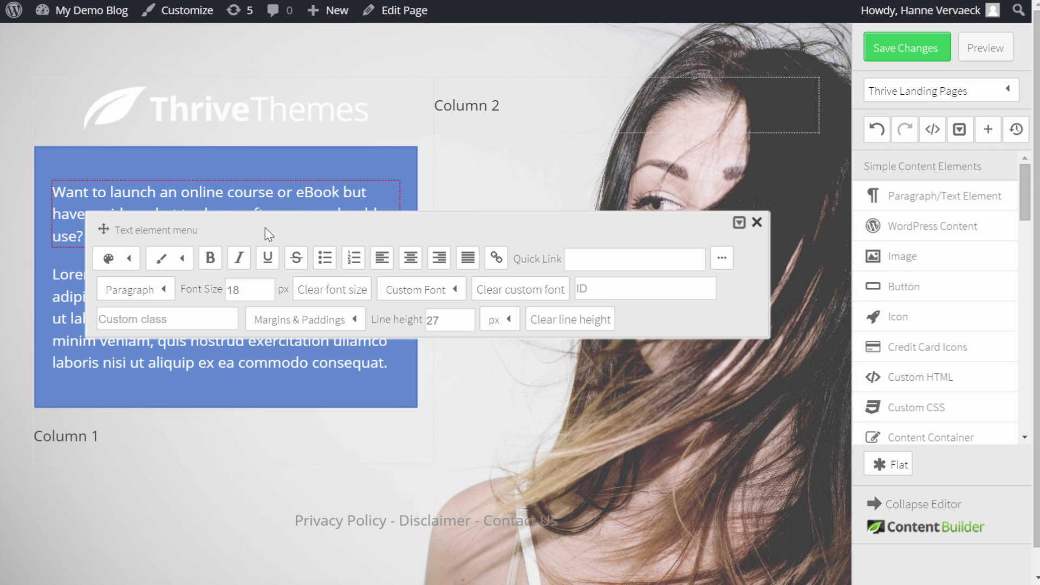
{"action": "left_click", "coordinate": [157, 299]}
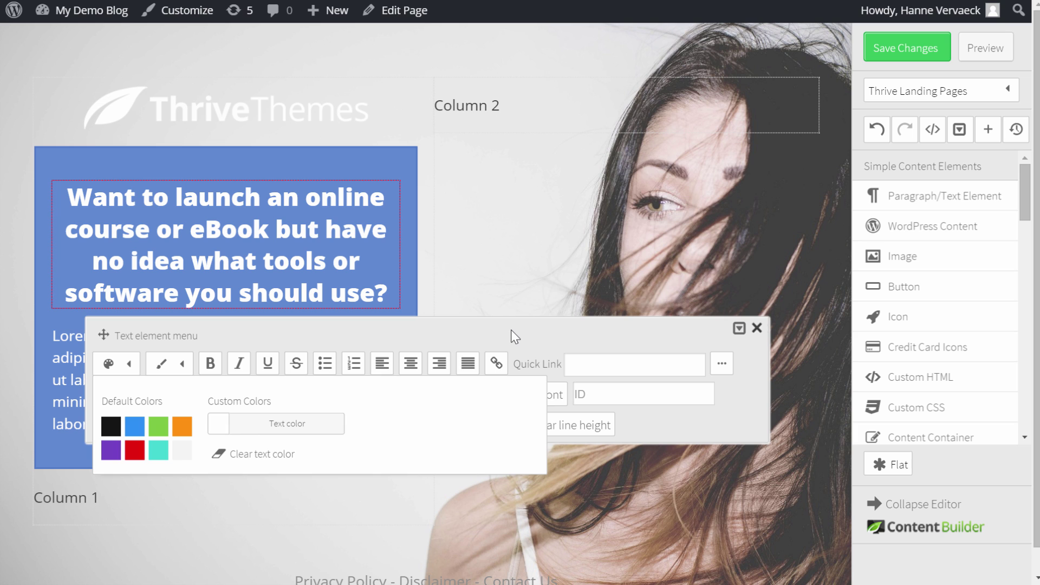
{"action": "left_click", "coordinate": [470, 273]}
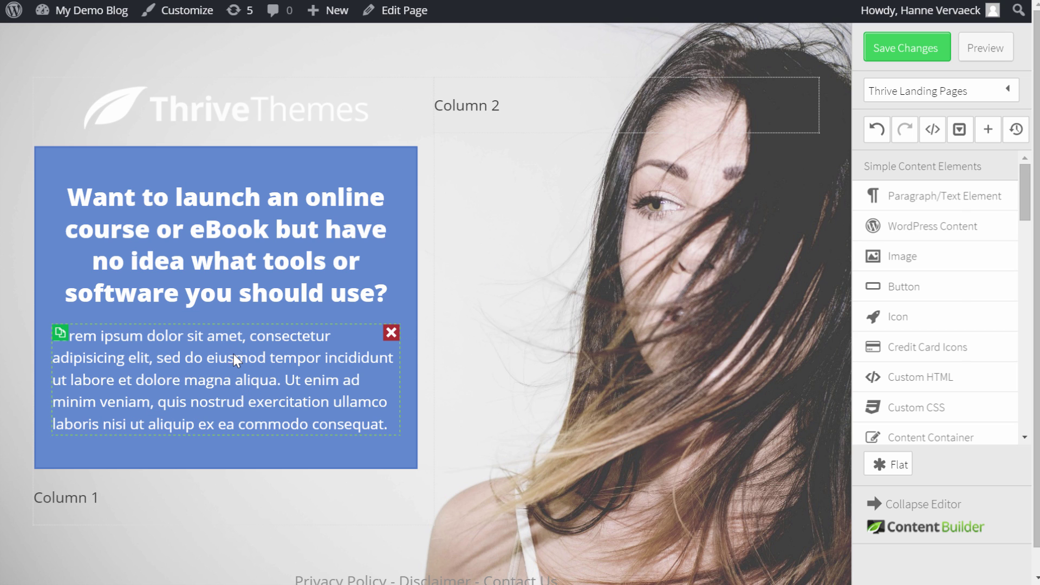
Step: Copy the body copy below the headline from the Notepad notes for the landing page
{"action": "key", "text": "alt+Tab"}
{"action": "key", "text": "Tab"}
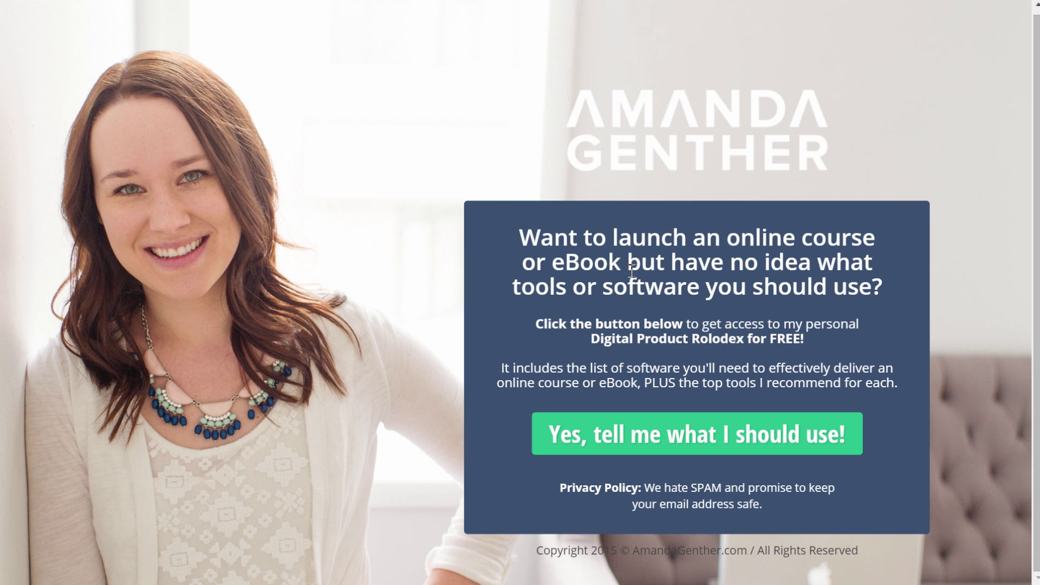
{"action": "key", "text": "alt+Tab"}
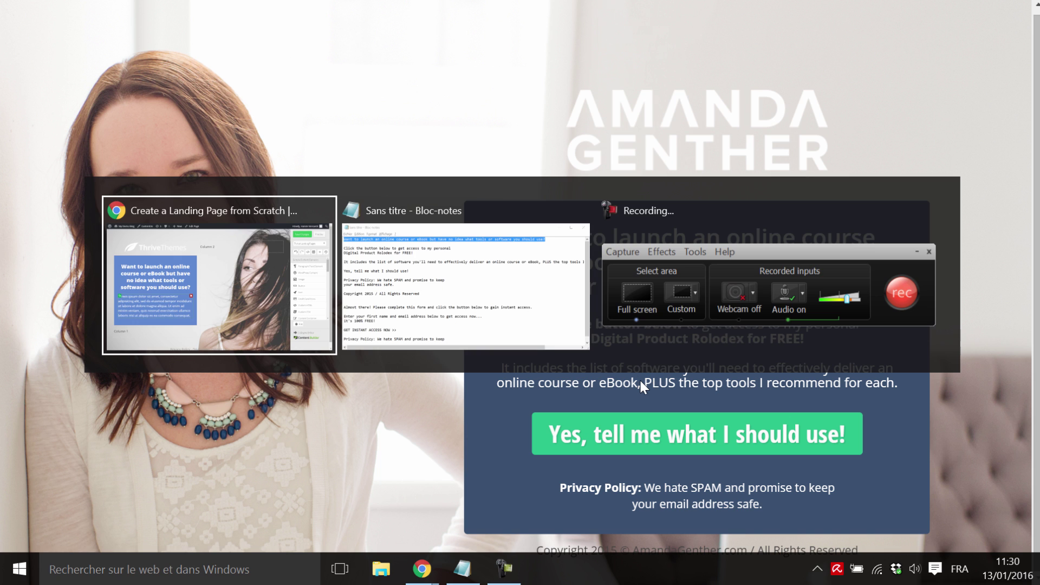
{"action": "key", "text": "Tab"}
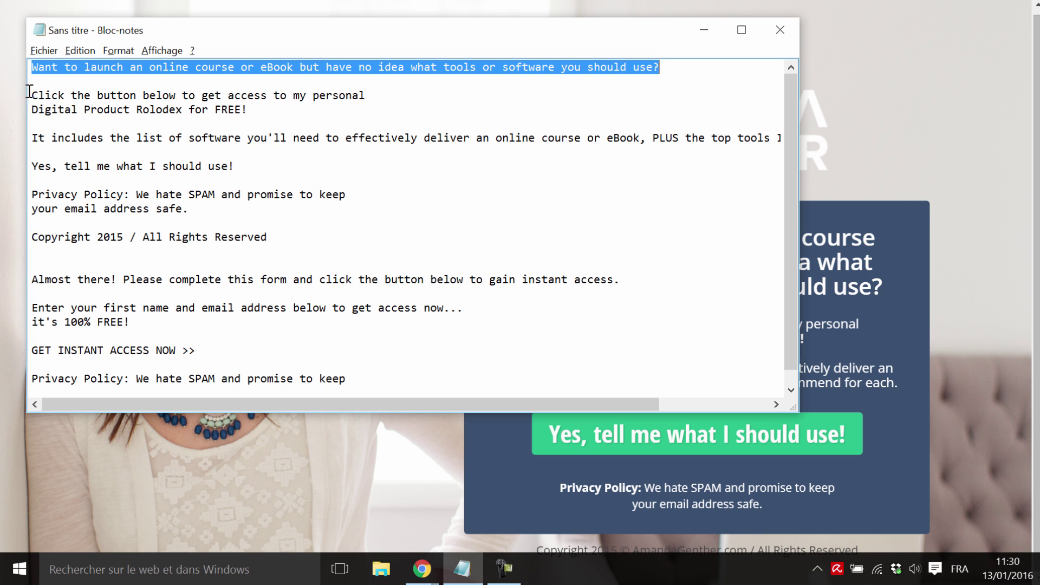
{"action": "left_click_drag", "start_coordinate": [29, 91], "coordinate": [787, 142]}
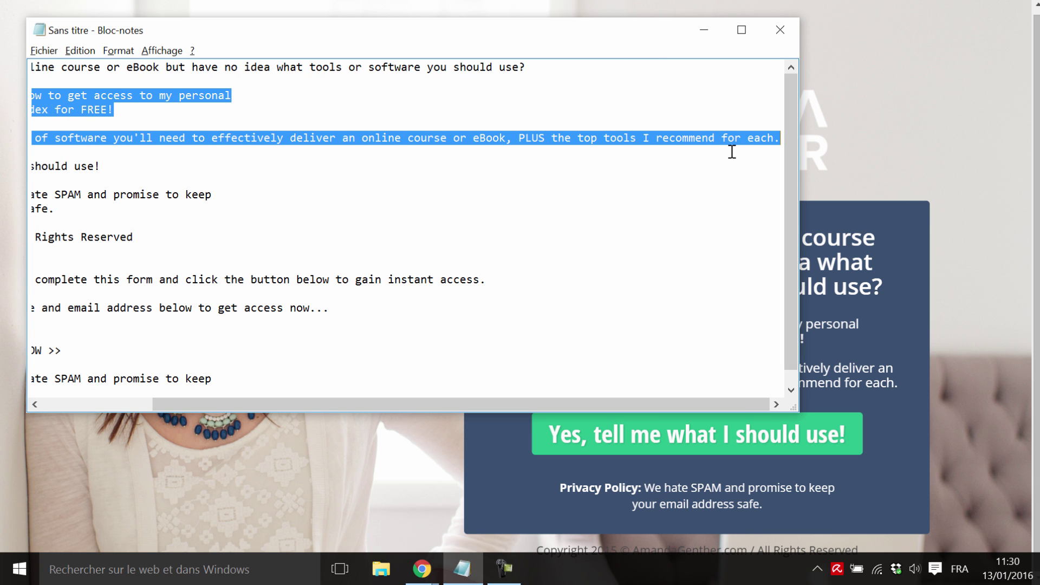
{"action": "key", "text": "alt+Tab"}
{"action": "key", "text": "alt+Tab"}
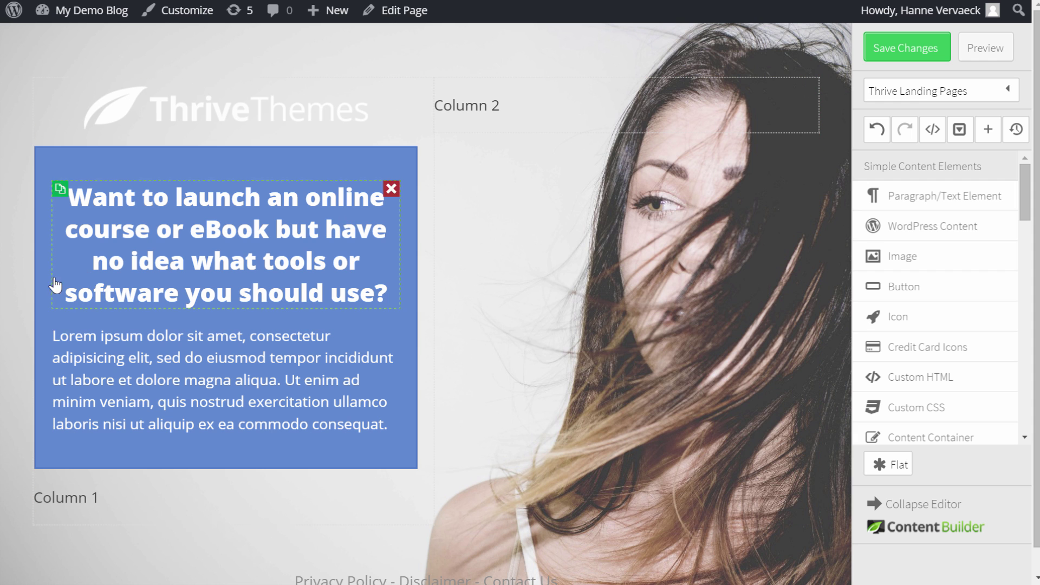
Step: Replace the Lorem ipsum text with the copied intro, split into two paragraphs after FREE!
{"action": "left_click", "coordinate": [165, 338]}
{"action": "left_click_drag", "start_coordinate": [386, 422], "coordinate": [169, 373]}
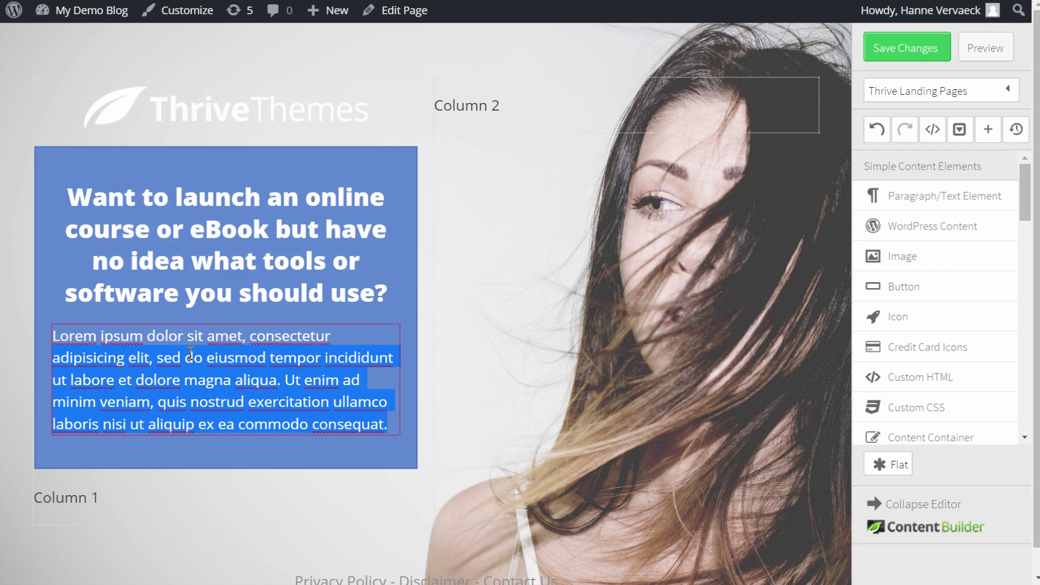
{"action": "key", "text": "ctrl+v"}
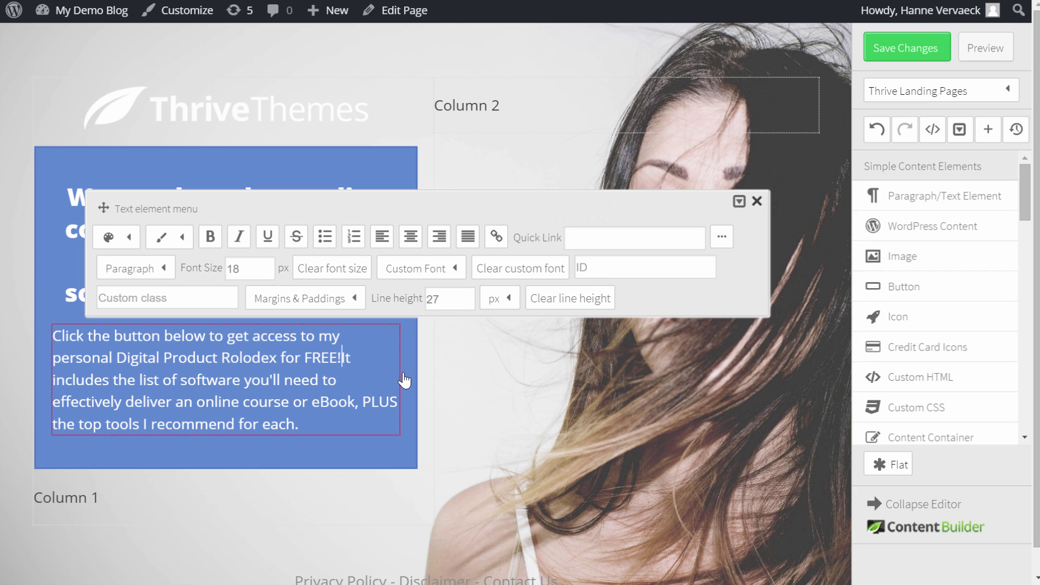
{"action": "key", "text": "Return"}
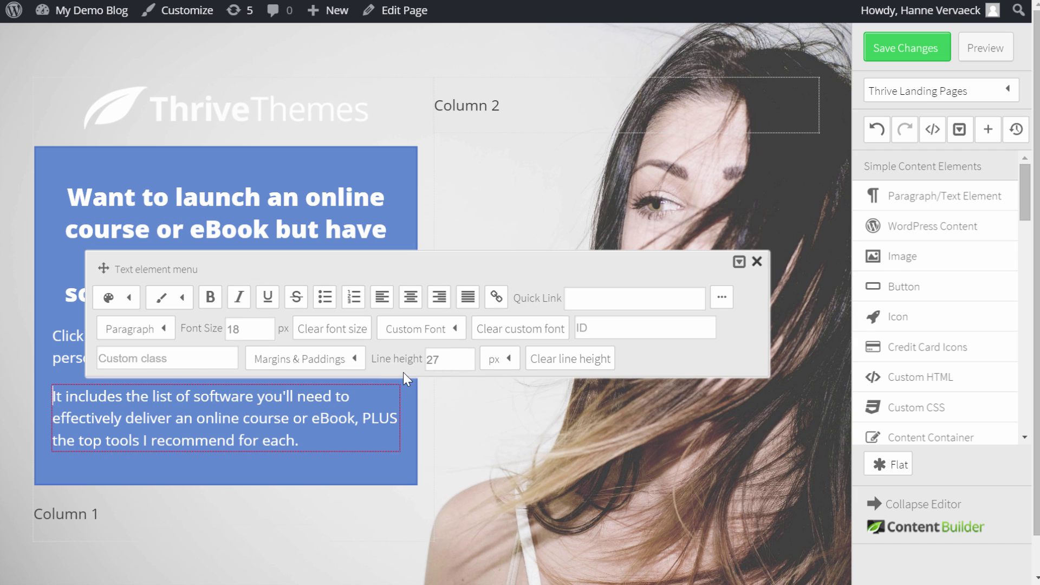
Step: Centre both the 'Click the button' and 'It includes' paragraphs
{"action": "left_click", "coordinate": [452, 430]}
{"action": "left_click", "coordinate": [240, 349]}
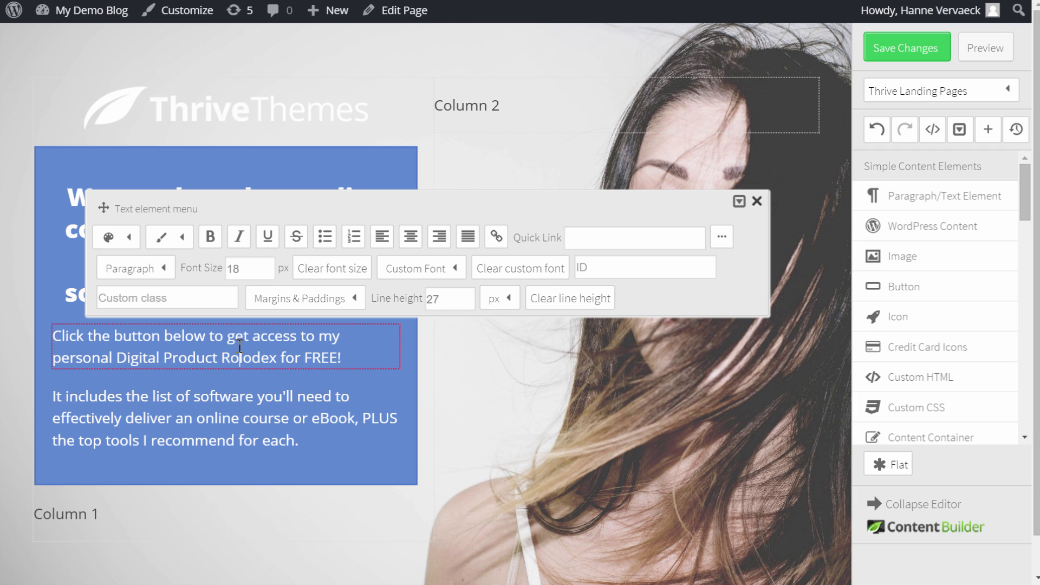
{"action": "left_click", "coordinate": [411, 236]}
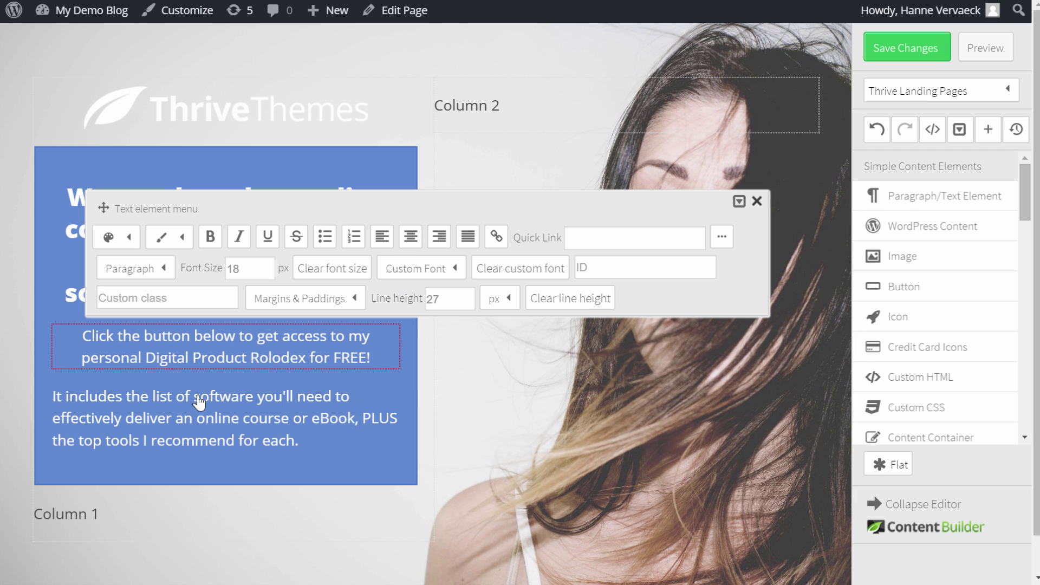
{"action": "left_click", "coordinate": [345, 393]}
{"action": "left_click", "coordinate": [259, 401]}
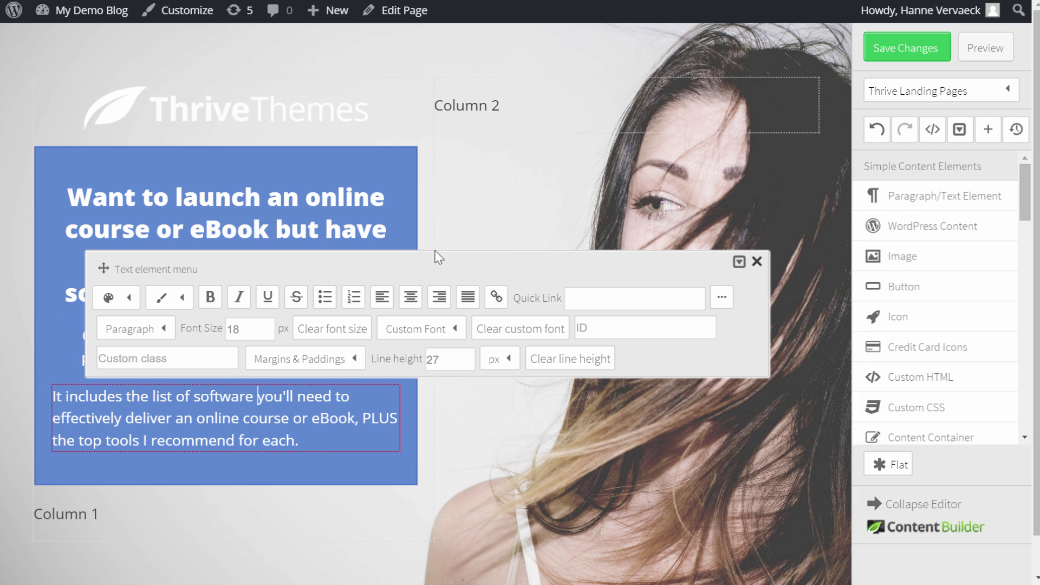
{"action": "left_click", "coordinate": [410, 298]}
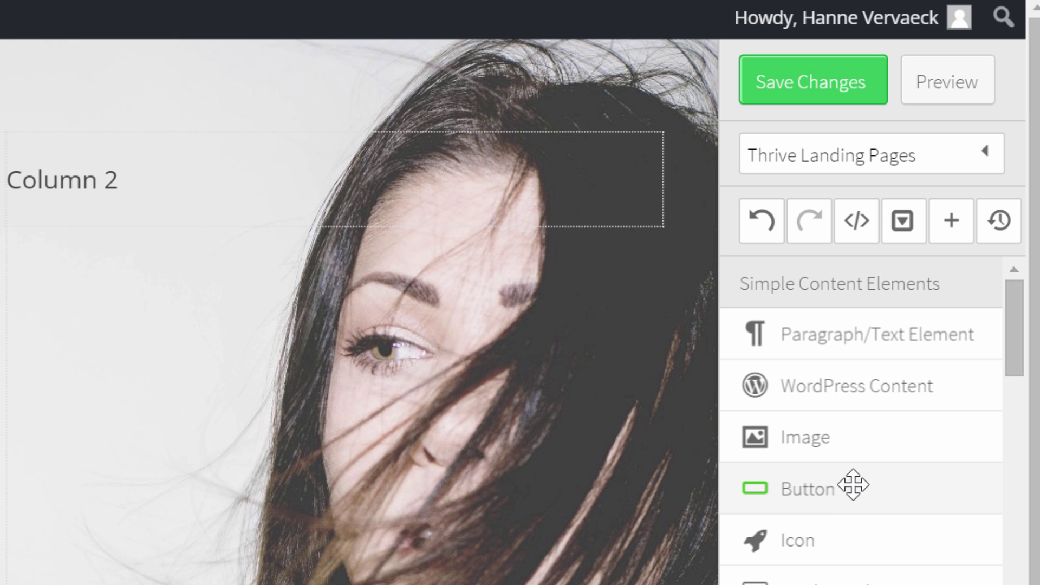
Step: Place a new ADD TO CART button inside the blue box below the paragraphs
{"action": "left_click_drag", "start_coordinate": [851, 497], "coordinate": [0, 584]}
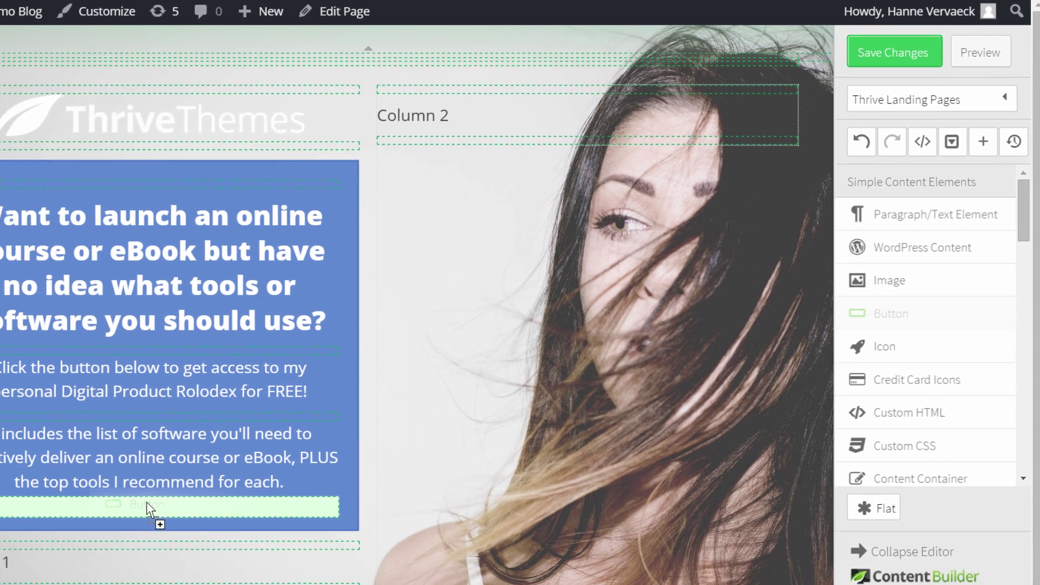
{"action": "left_click_drag", "start_coordinate": [146, 510], "coordinate": [149, 512]}
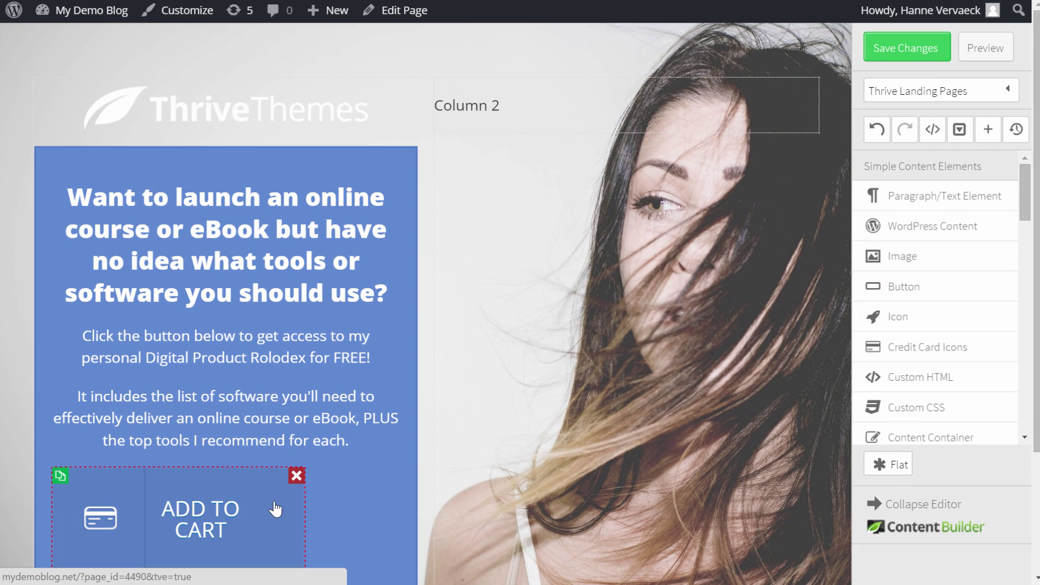
{"action": "left_click", "coordinate": [201, 556]}
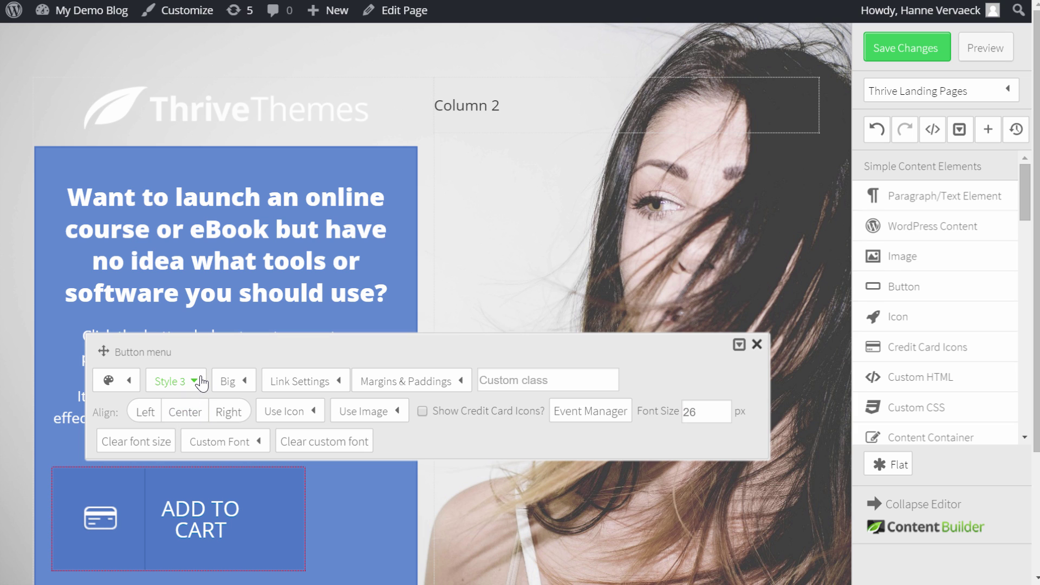
{"action": "scroll", "coordinate": [200, 379], "scroll_direction": "down", "scroll_amount": 3}
{"action": "scroll", "coordinate": [200, 379], "scroll_direction": "up", "scroll_amount": 2}
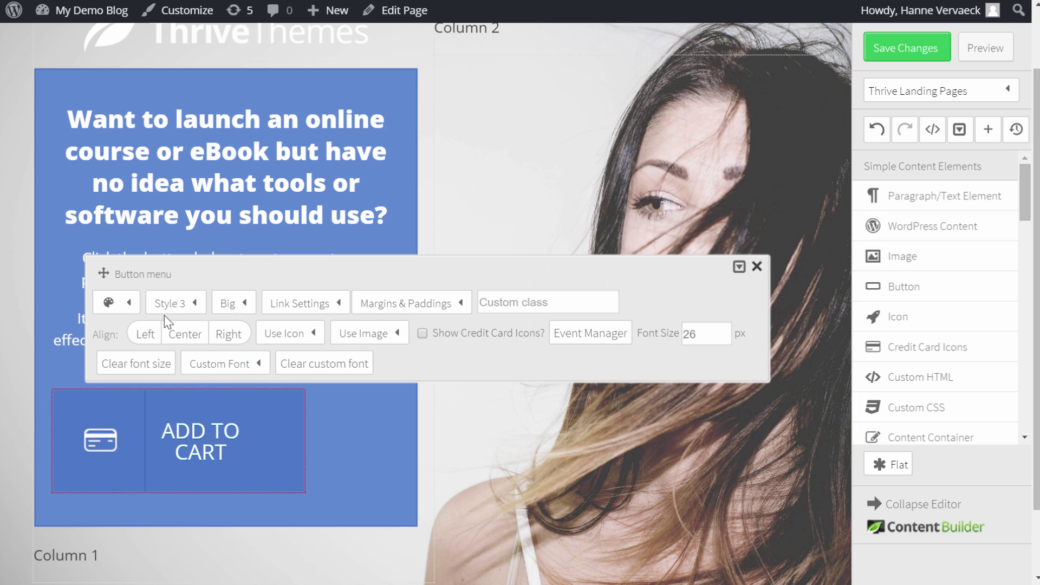
Step: Make the button red, Style 1 flat, normal size and centred in the box
{"action": "left_click", "coordinate": [129, 303]}
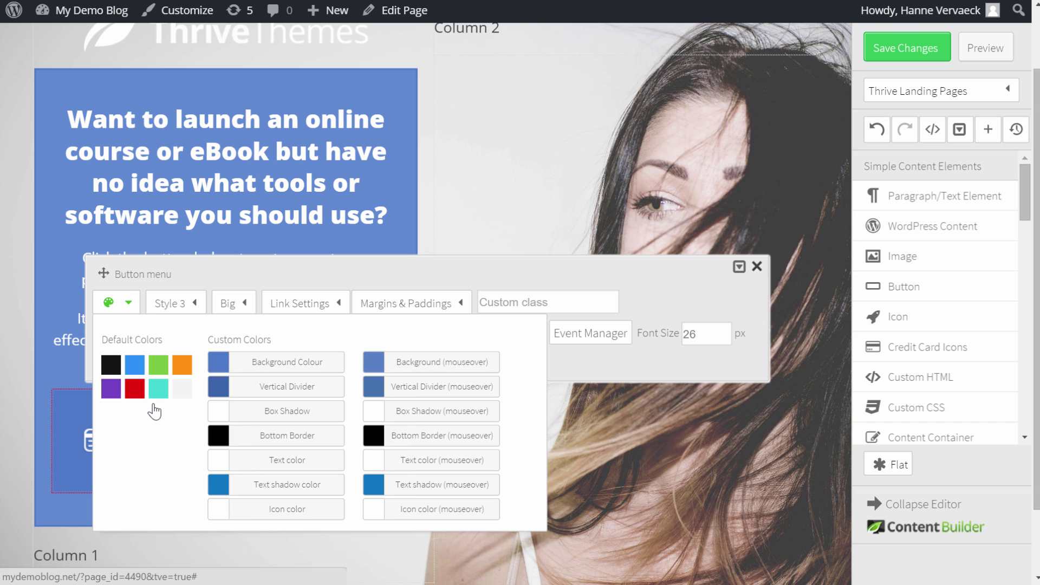
{"action": "left_click", "coordinate": [137, 393]}
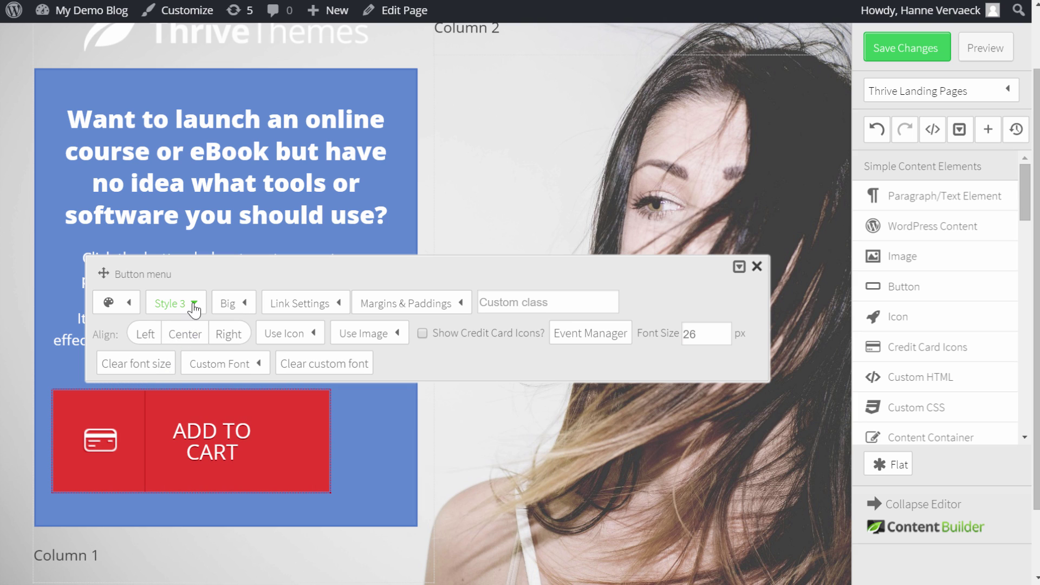
{"action": "mouse_move", "coordinate": [195, 306]}
{"action": "left_click", "coordinate": [186, 338]}
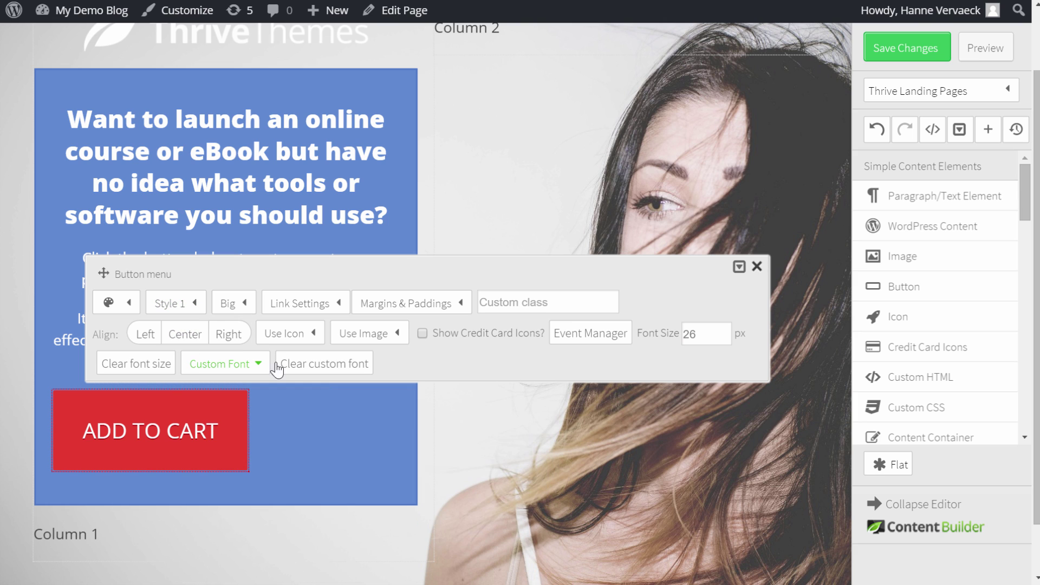
{"action": "mouse_move", "coordinate": [235, 313]}
{"action": "left_click", "coordinate": [242, 361]}
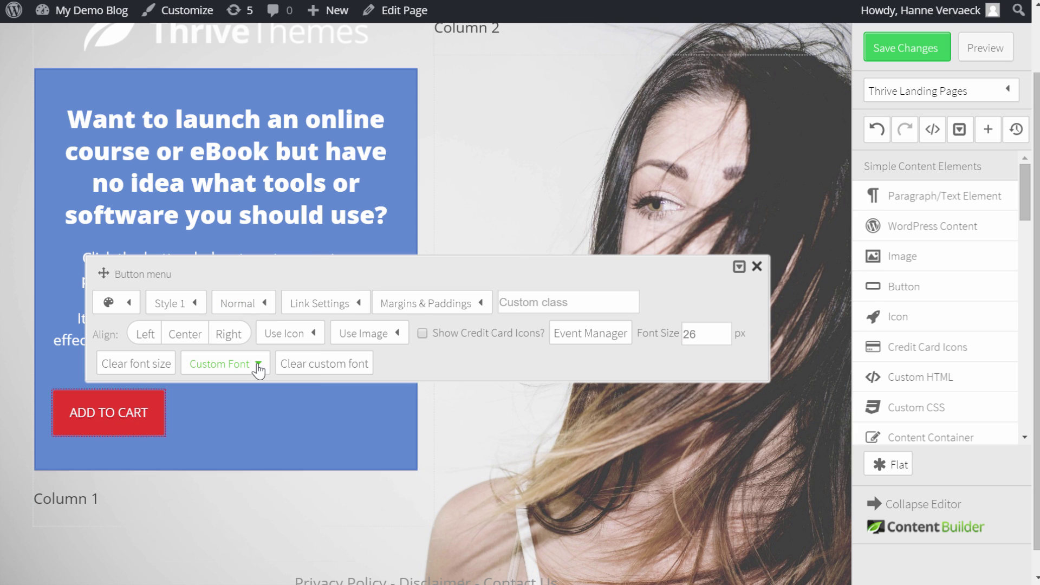
{"action": "left_click", "coordinate": [183, 334]}
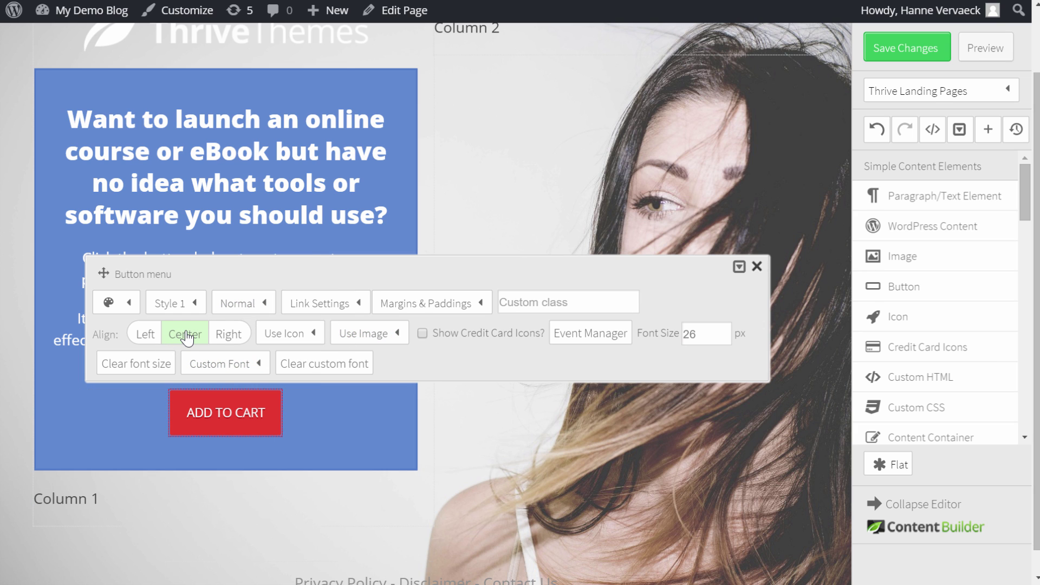
{"action": "left_click", "coordinate": [325, 427]}
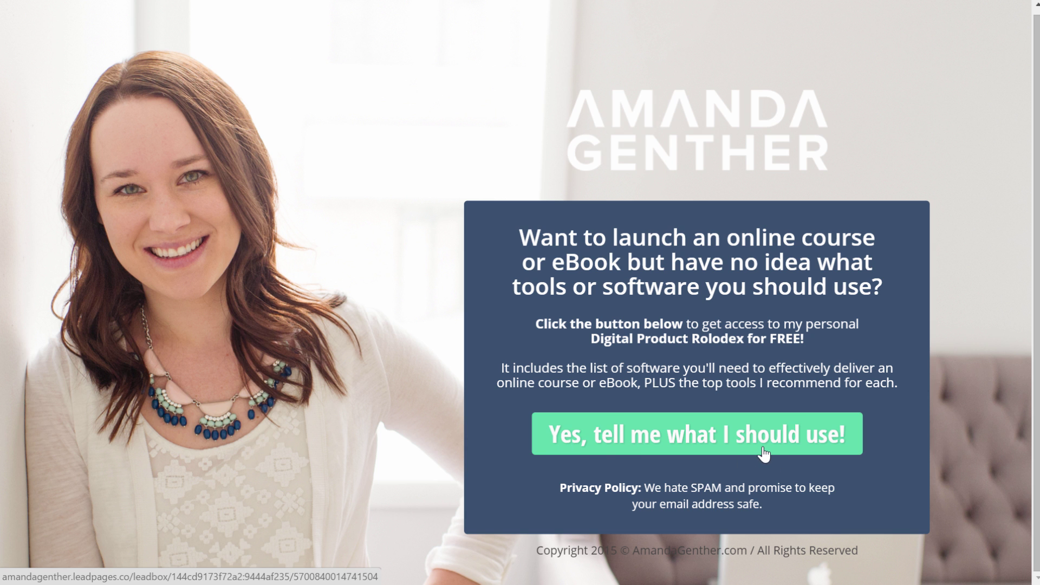
Step: Change the ADD TO CART button label to 'Yes, tell me what I should use!' and begin resizing its font to 15 px
{"action": "key", "text": "alt+Tab"}
{"action": "left_click", "coordinate": [238, 425]}
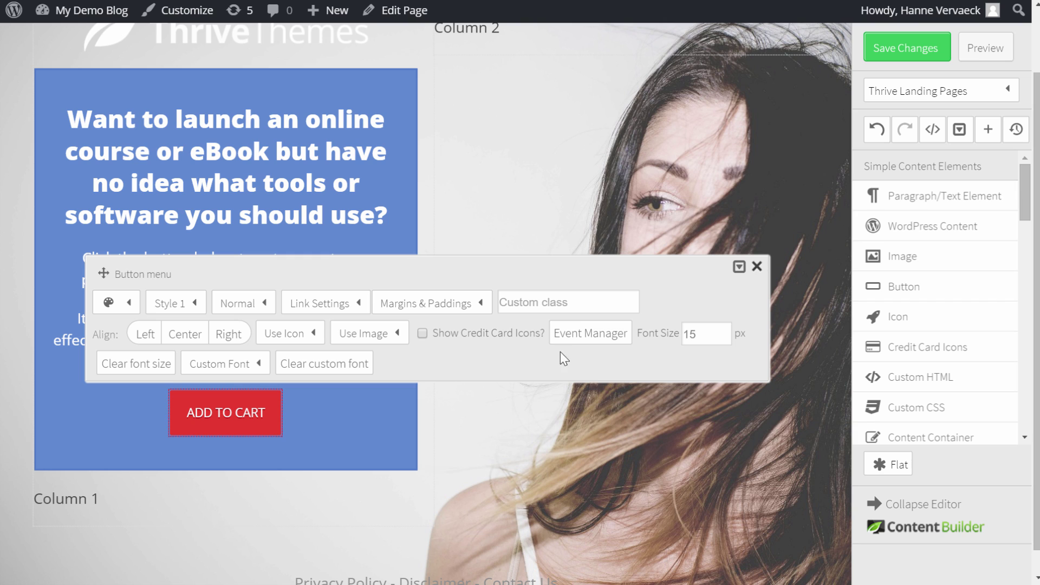
{"action": "left_click", "coordinate": [333, 304]}
{"action": "left_click", "coordinate": [361, 360]}
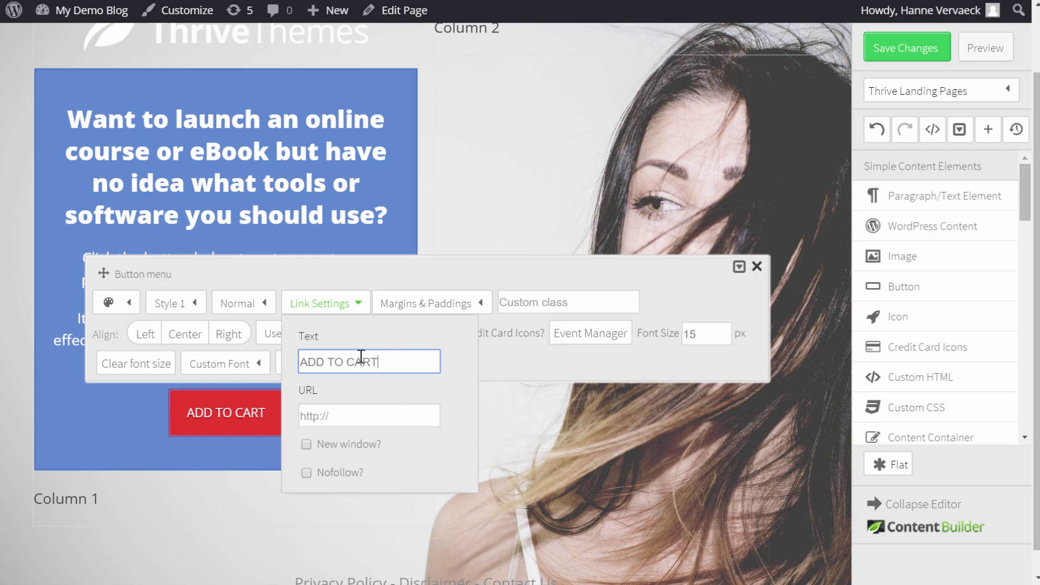
{"action": "key", "text": "ctrl+a"}
{"action": "key", "text": "ctrl+v"}
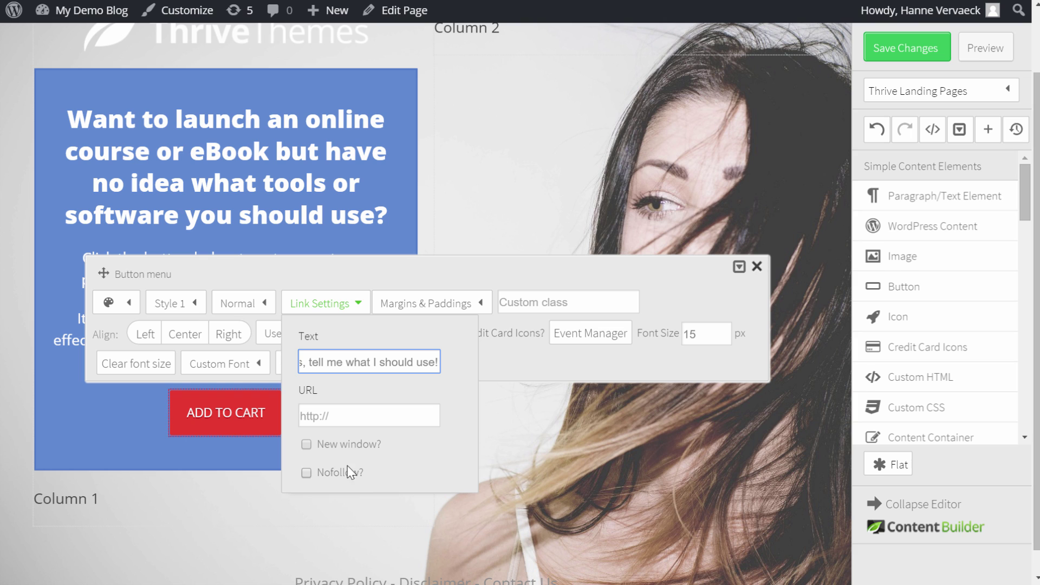
{"action": "left_click", "coordinate": [512, 362]}
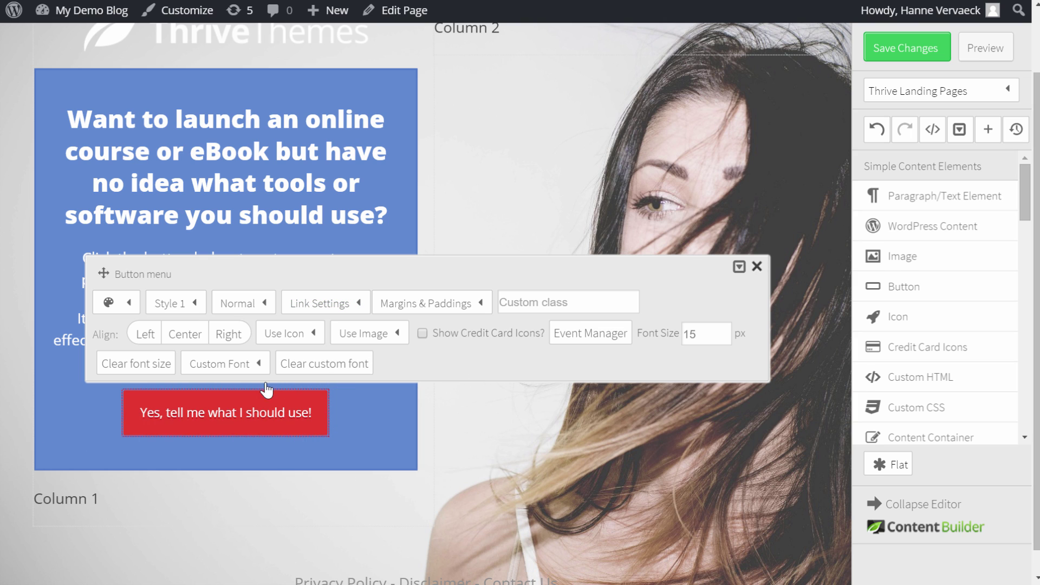
{"action": "left_click", "coordinate": [325, 304]}
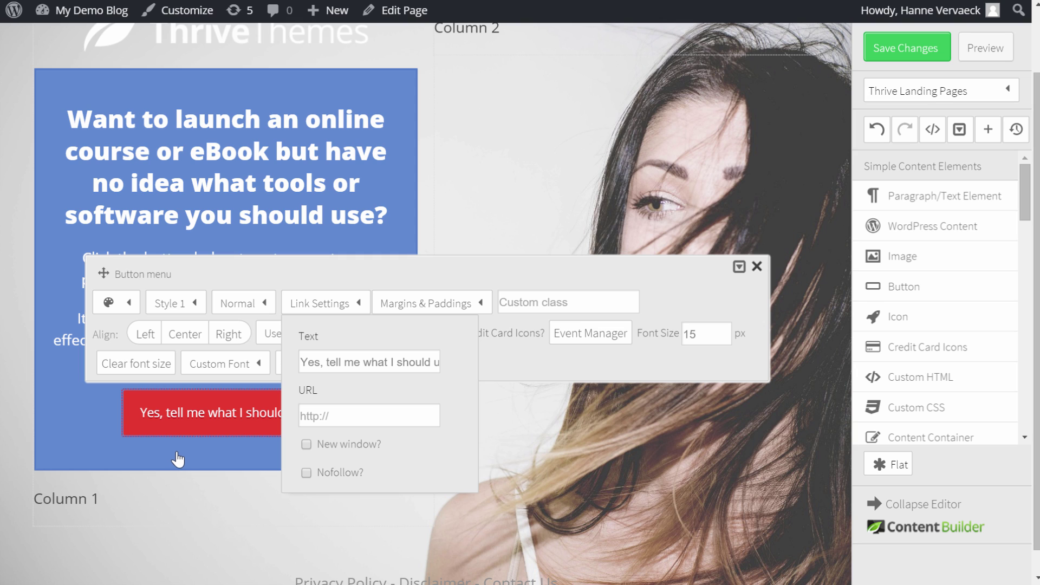
{"action": "left_click", "coordinate": [717, 341]}
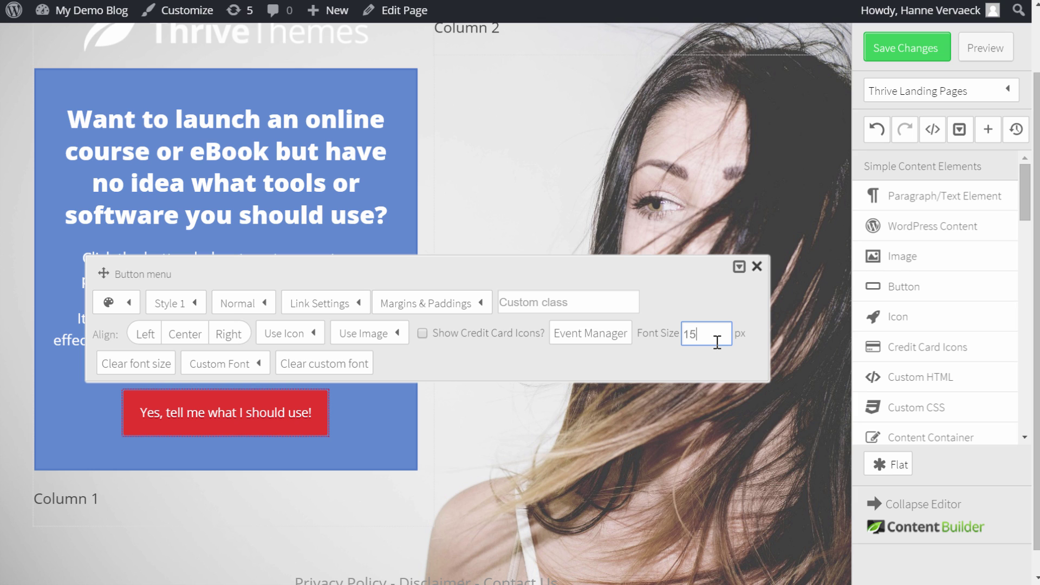
Step: Apply the 15 px button font size and delete the Column 2 and Column 1 placeholder texts
{"action": "key", "text": "Return"}
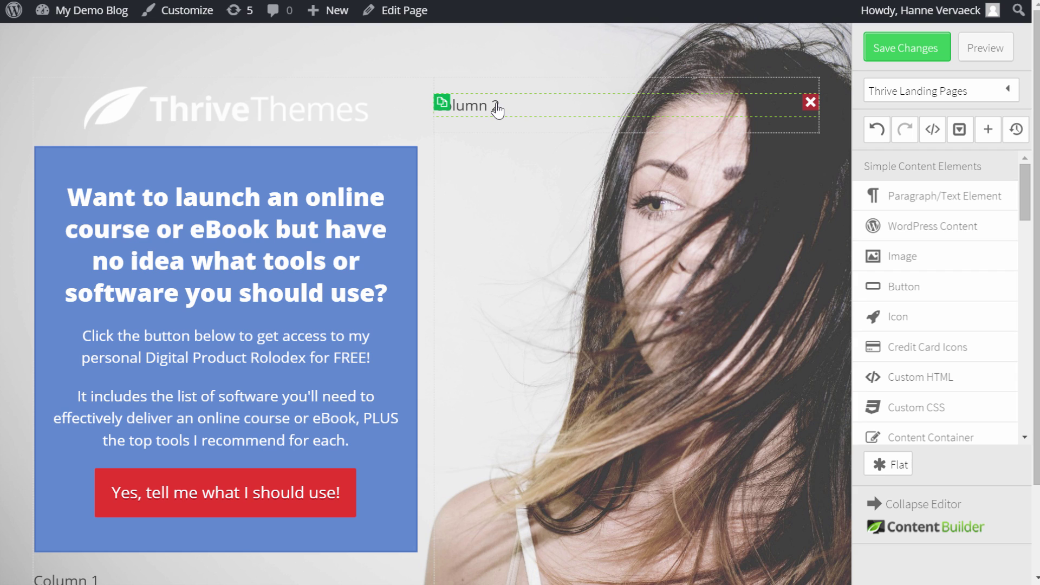
{"action": "left_click", "coordinate": [810, 103]}
{"action": "scroll", "coordinate": [589, 372], "scroll_direction": "down", "scroll_amount": 2}
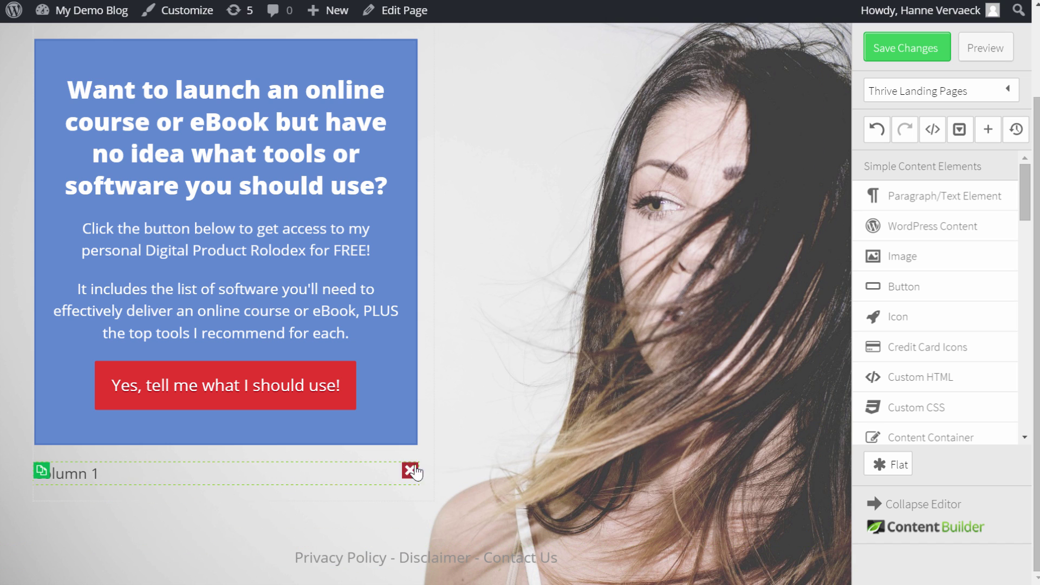
{"action": "left_click", "coordinate": [415, 473]}
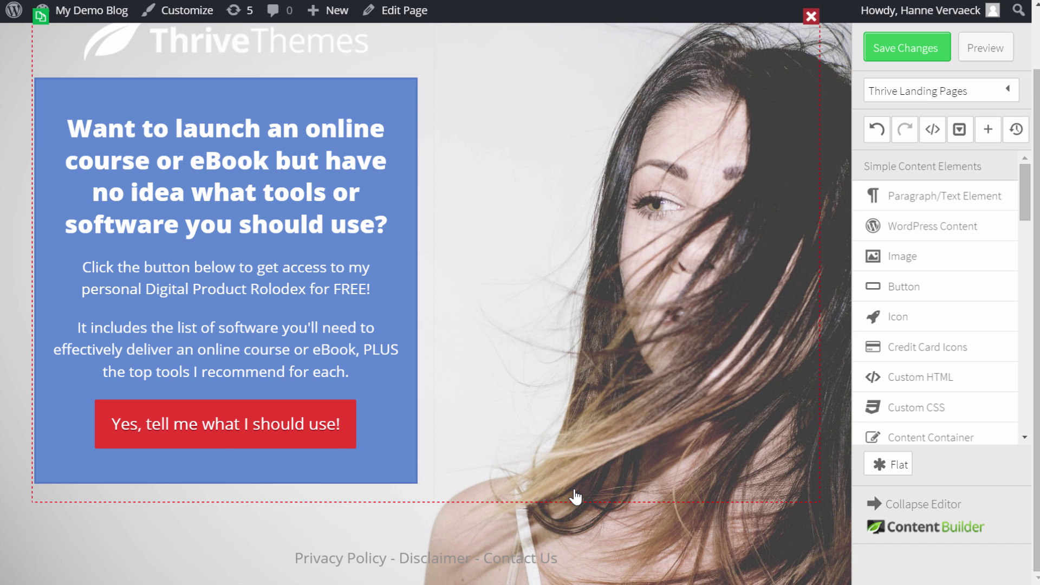
{"action": "scroll", "coordinate": [576, 496], "scroll_direction": "up", "scroll_amount": 1}
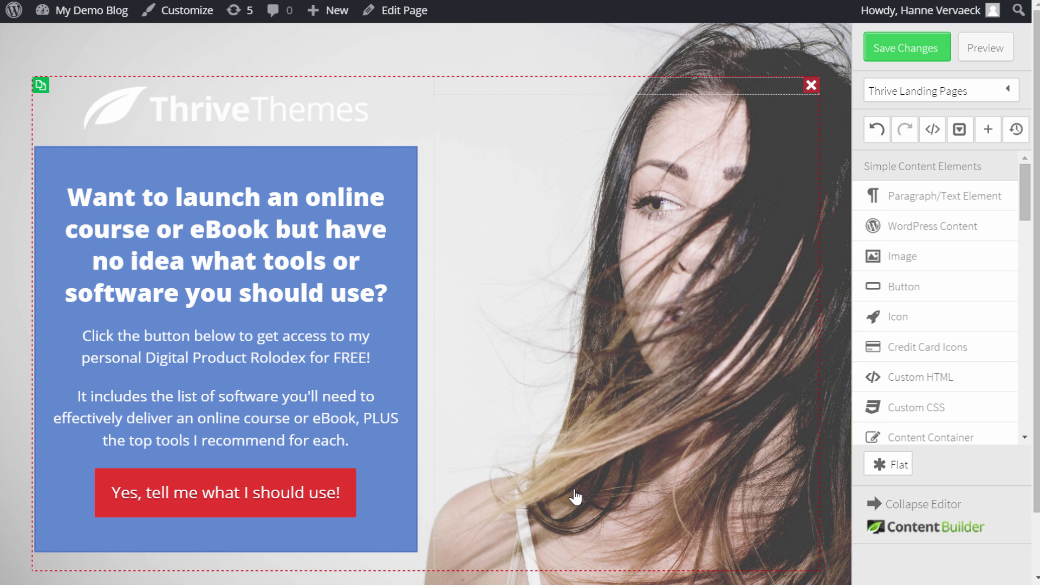
{"action": "key", "text": "alt+Tab"}
{"action": "key", "text": "alt+Tab"}
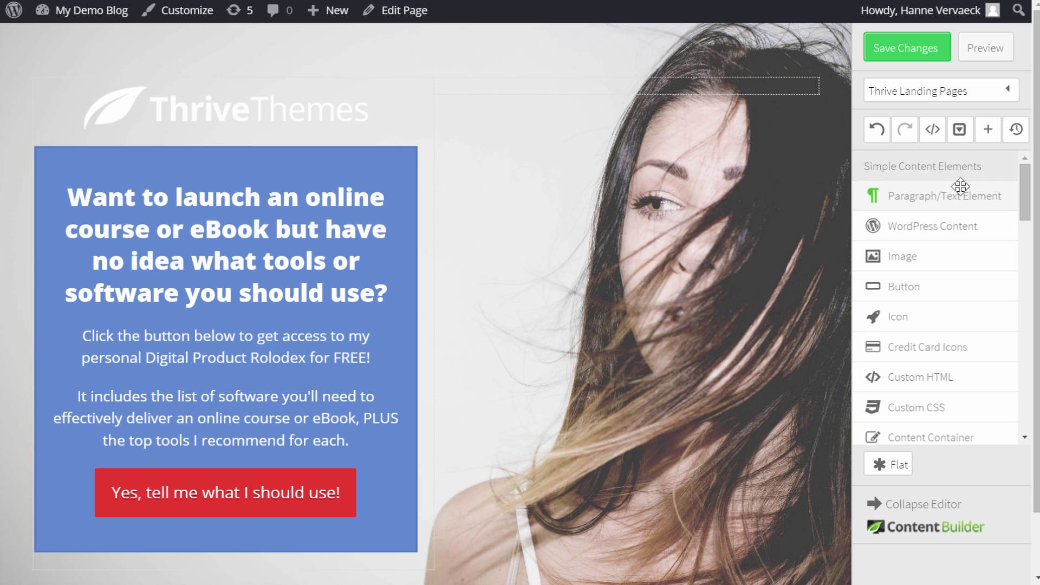
Step: Add a text block below the red button and paste in the privacy policy sentence
{"action": "left_click_drag", "start_coordinate": [952, 197], "coordinate": [234, 539]}
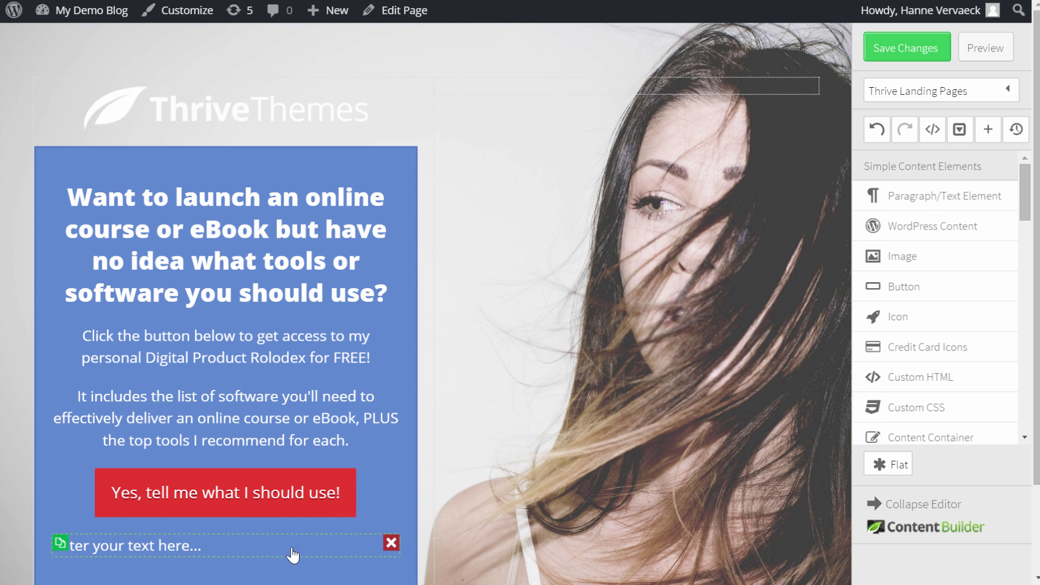
{"action": "left_click", "coordinate": [223, 554]}
{"action": "key", "text": "ctrl+v"}
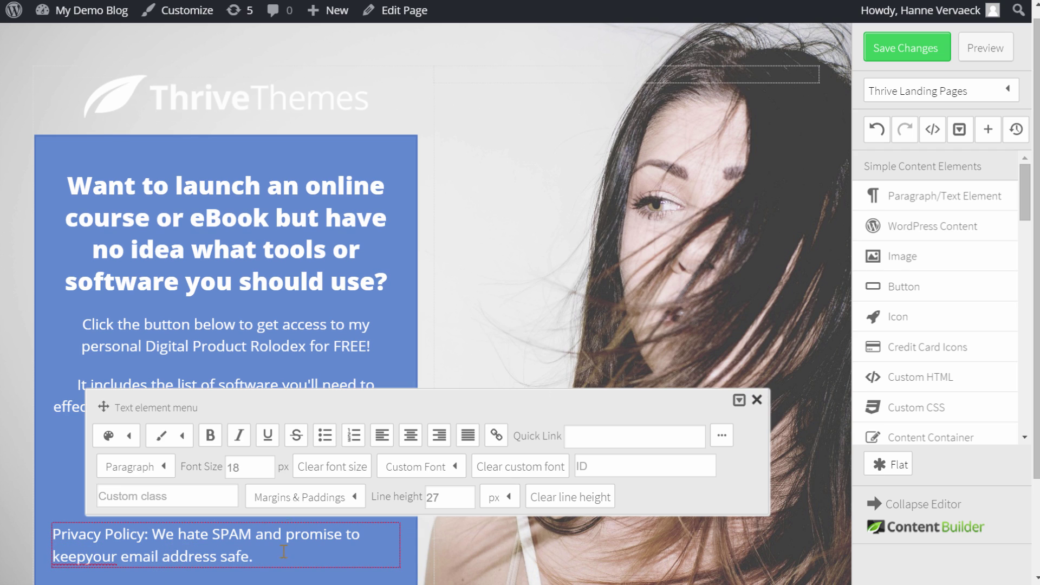
Step: Make the privacy note 12 px, italic and centred, and fix the missing space in 'keepyour'
{"action": "left_click_drag", "start_coordinate": [268, 562], "coordinate": [26, 550]}
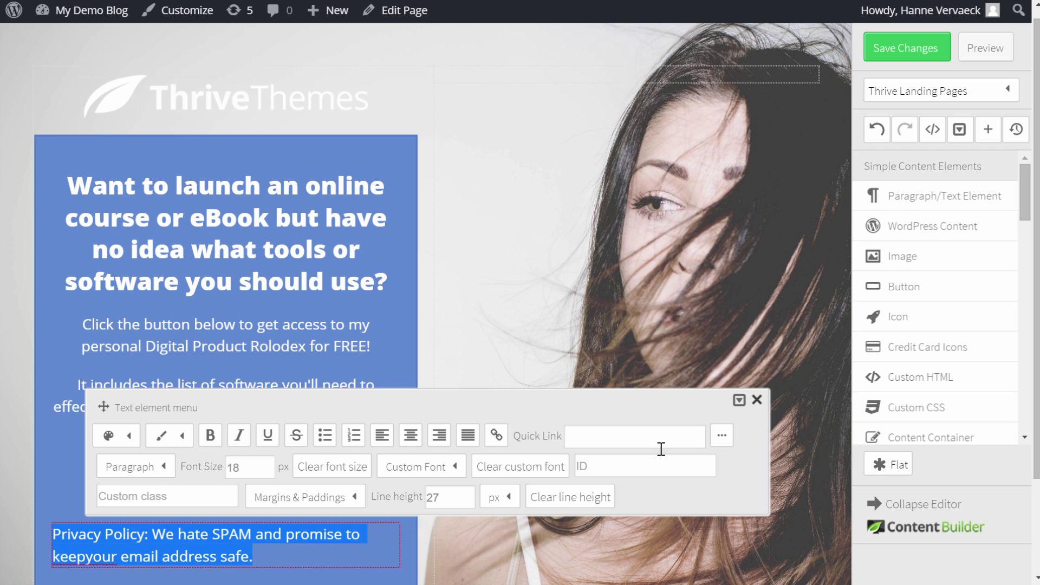
{"action": "double_click", "coordinate": [243, 472]}
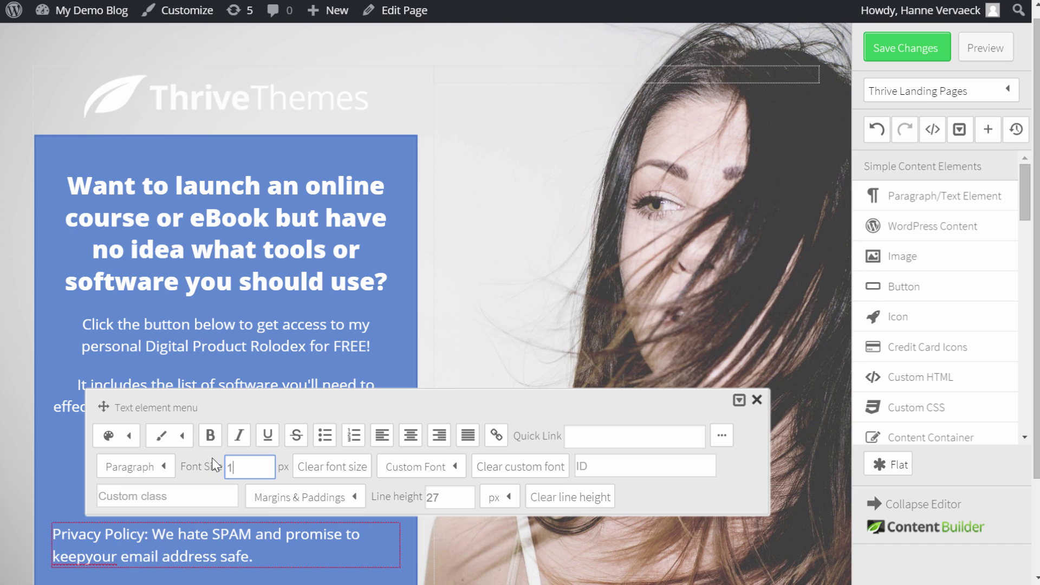
{"action": "type", "text": "12"}
{"action": "key", "text": "Return"}
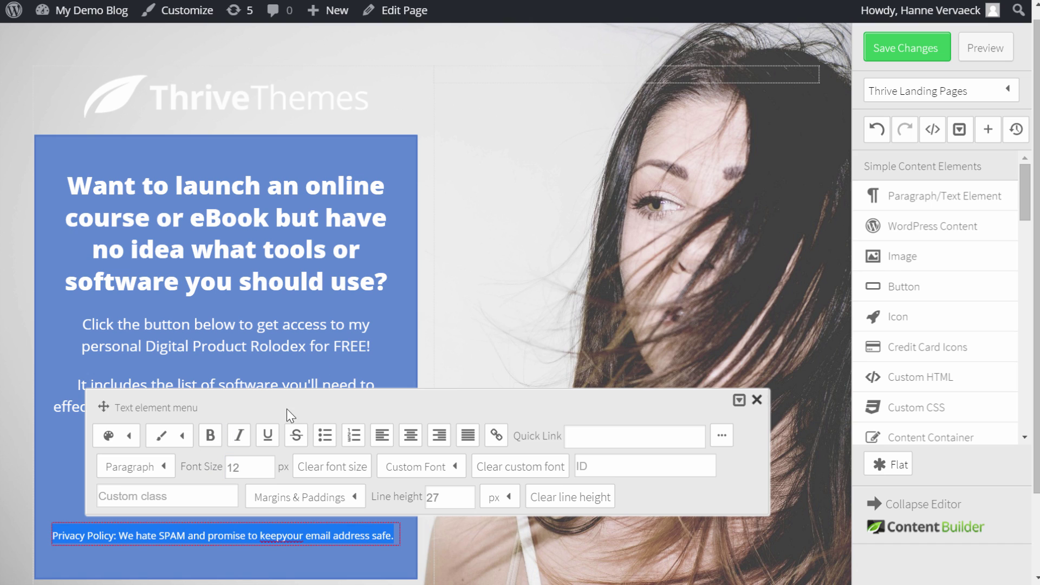
{"action": "left_click", "coordinate": [239, 435]}
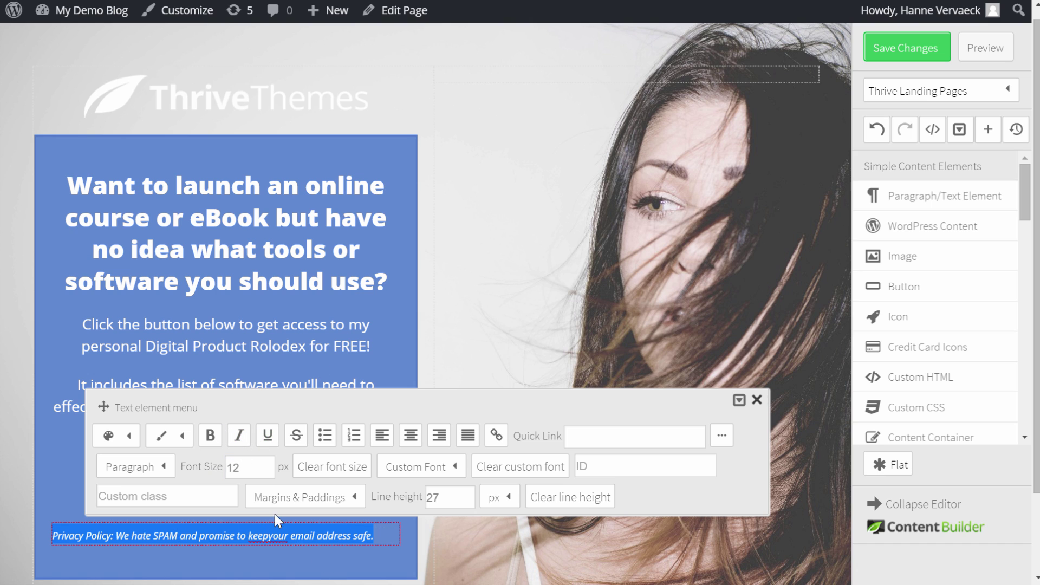
{"action": "left_click", "coordinate": [410, 436]}
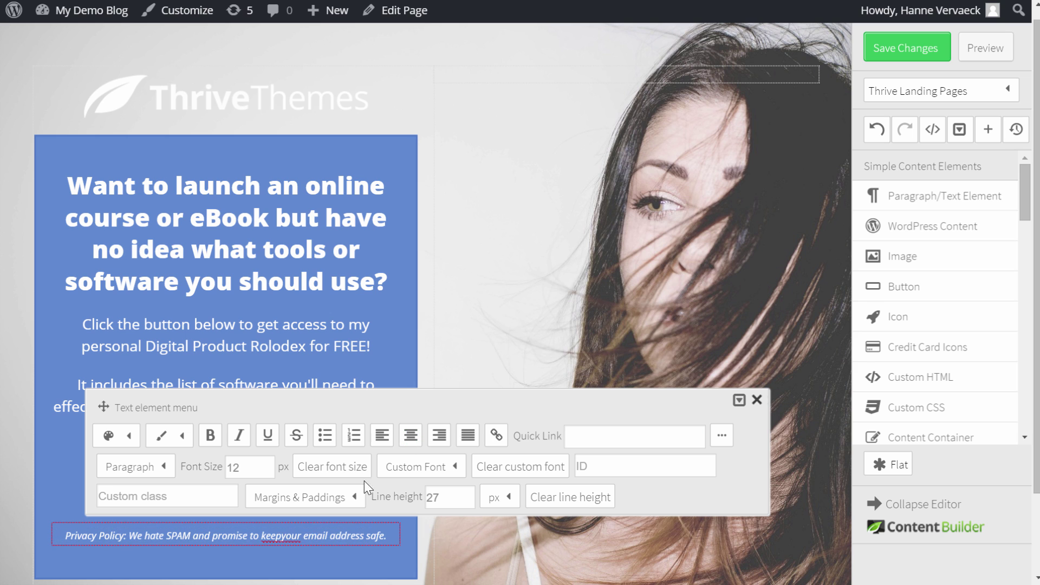
{"action": "left_click", "coordinate": [281, 536]}
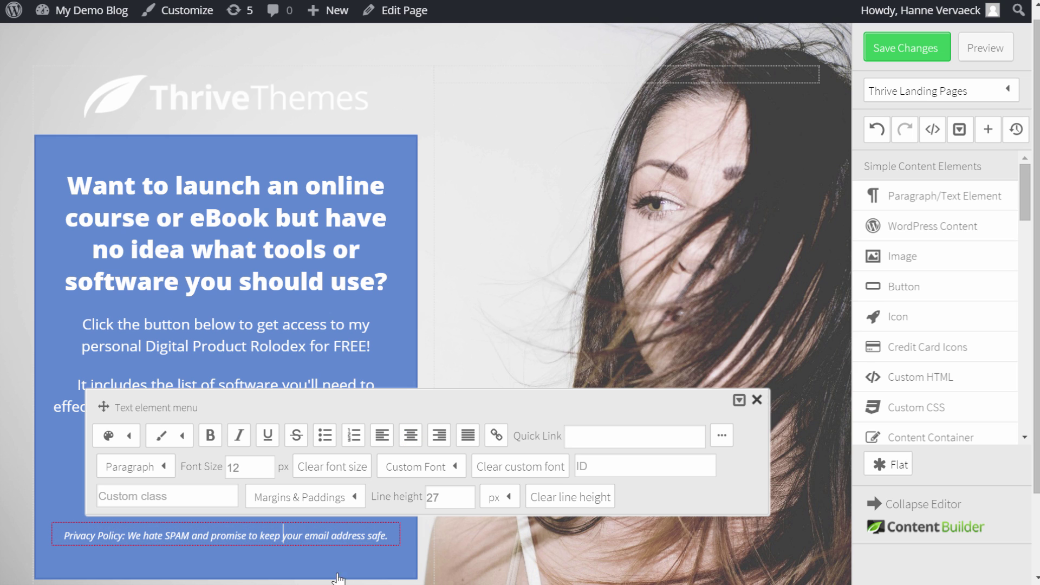
{"action": "left_click", "coordinate": [489, 355]}
{"action": "scroll", "coordinate": [322, 511], "scroll_direction": "down", "scroll_amount": 2}
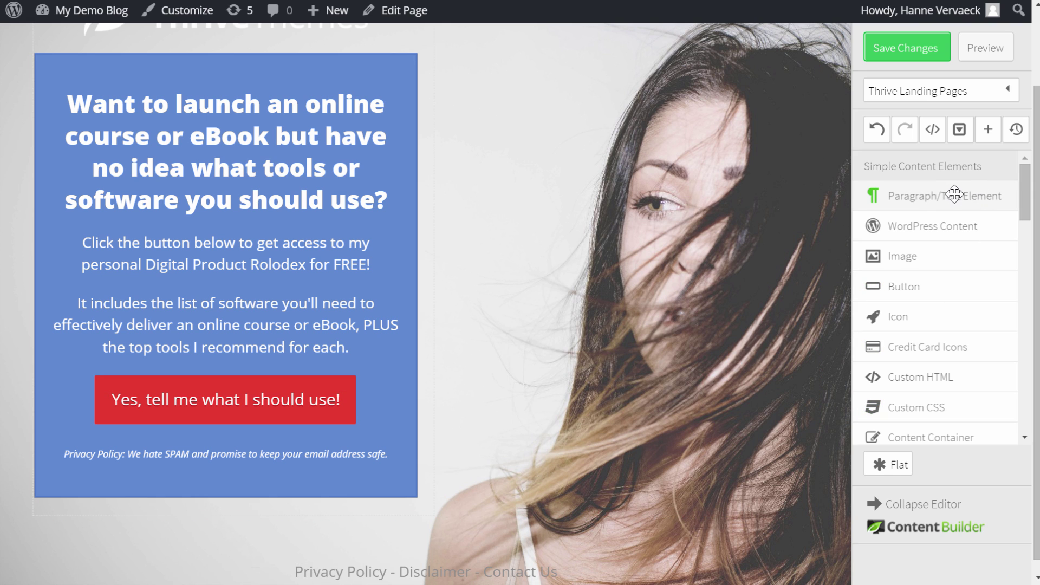
Step: Place a new text element below the blue box and paste in the copyright line
{"action": "left_click_drag", "start_coordinate": [954, 192], "coordinate": [253, 513]}
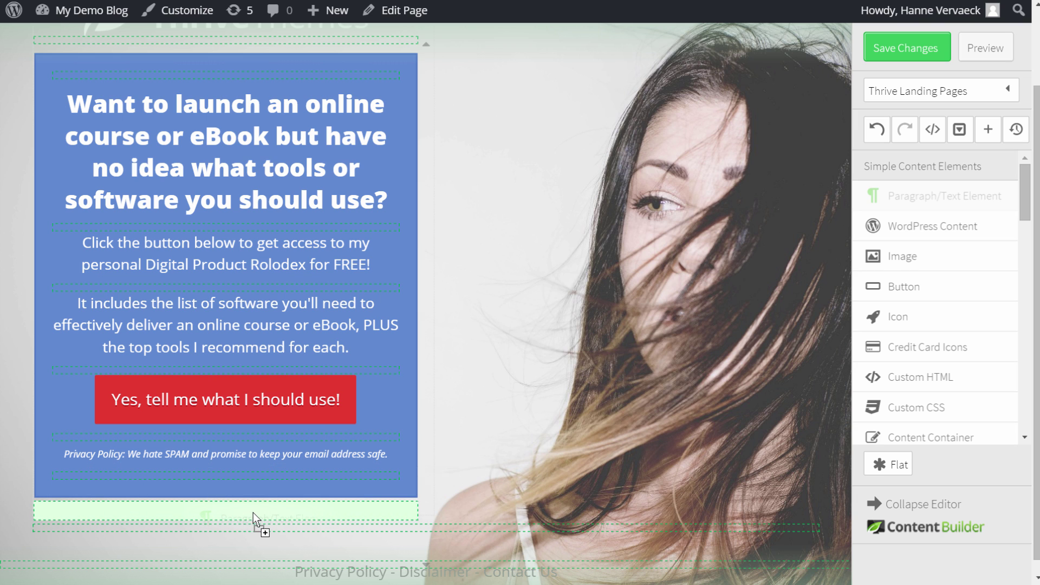
{"action": "left_click_drag", "start_coordinate": [253, 513], "coordinate": [255, 519]}
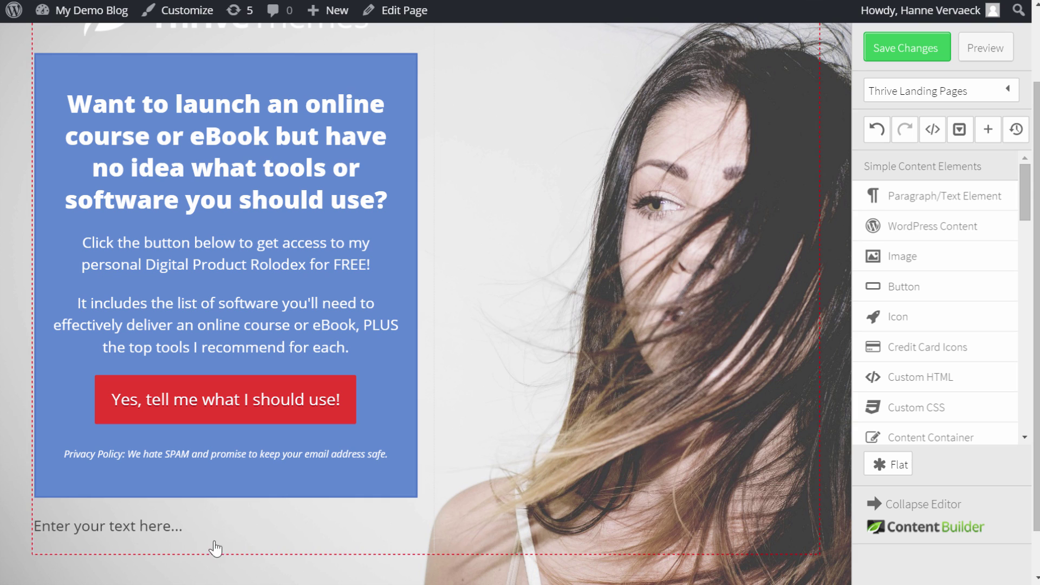
{"action": "left_click", "coordinate": [157, 528]}
{"action": "key", "text": "ctrl+v"}
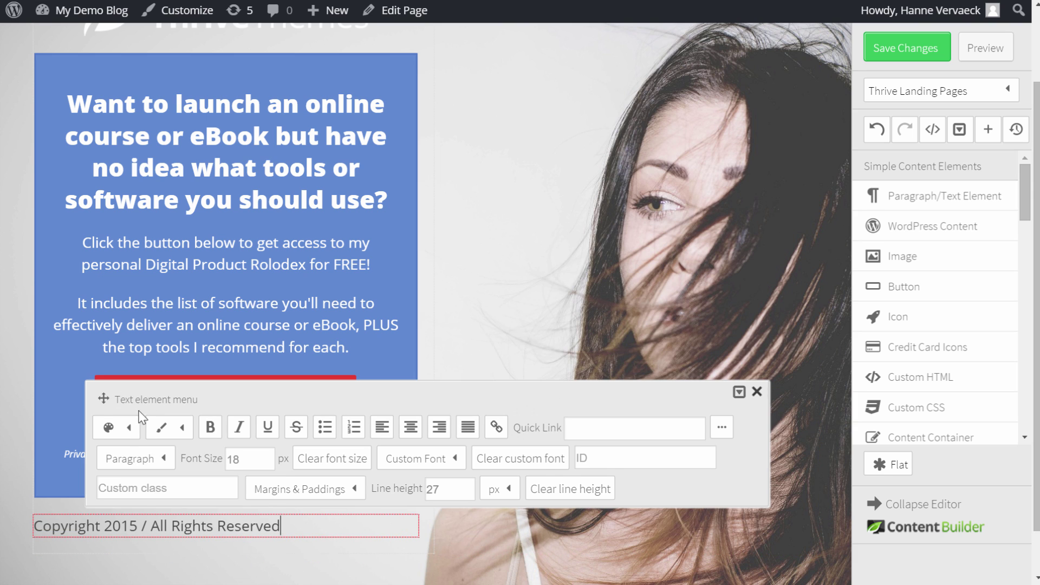
Step: Give the copyright line grey #606060 text, centre alignment and a 14 px font size
{"action": "left_click", "coordinate": [129, 431]}
{"action": "left_click", "coordinate": [223, 488]}
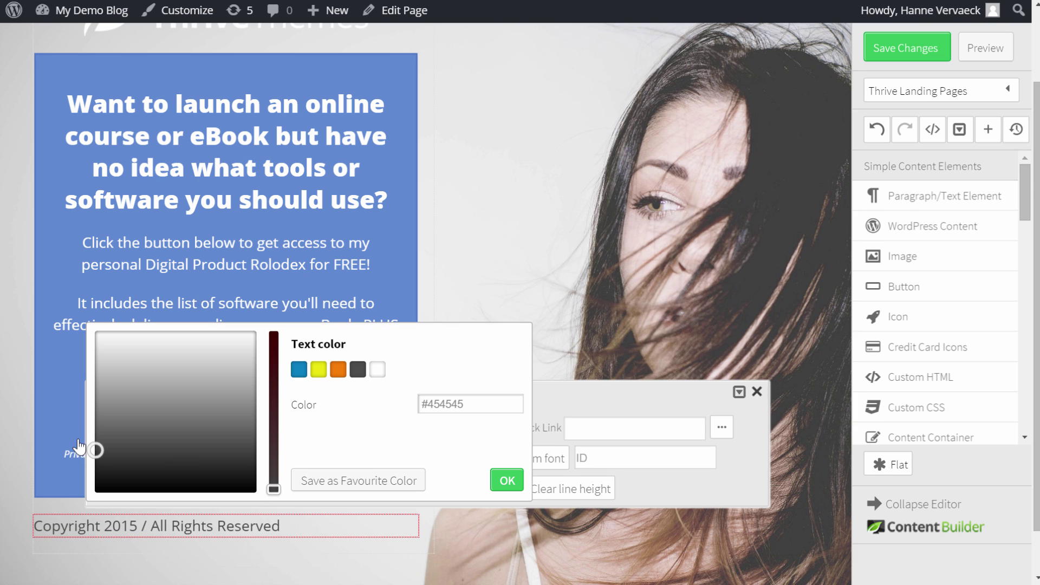
{"action": "left_click_drag", "start_coordinate": [93, 446], "coordinate": [98, 393]}
{"action": "left_click", "coordinate": [507, 480]}
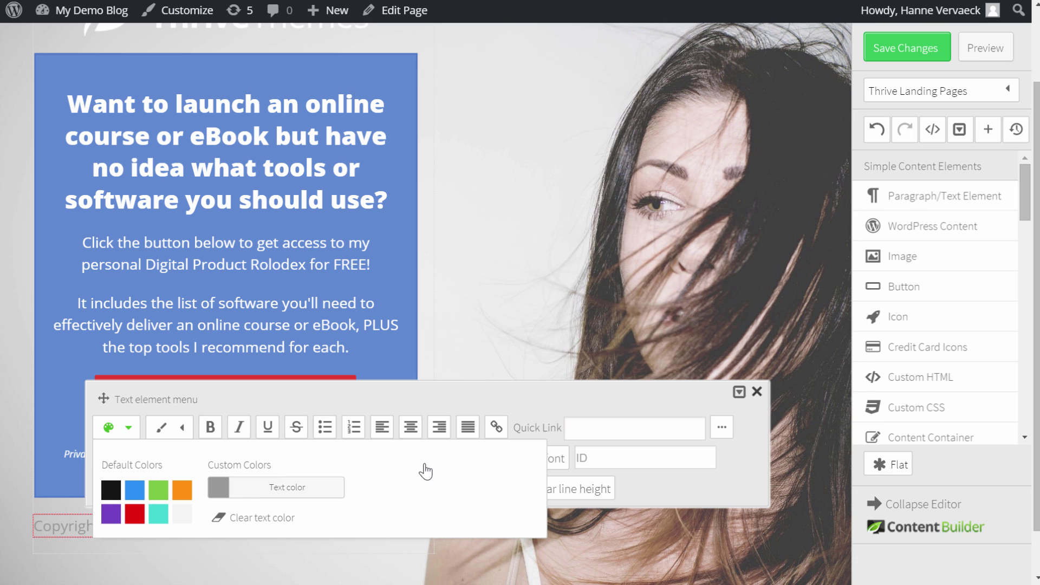
{"action": "left_click", "coordinate": [409, 428]}
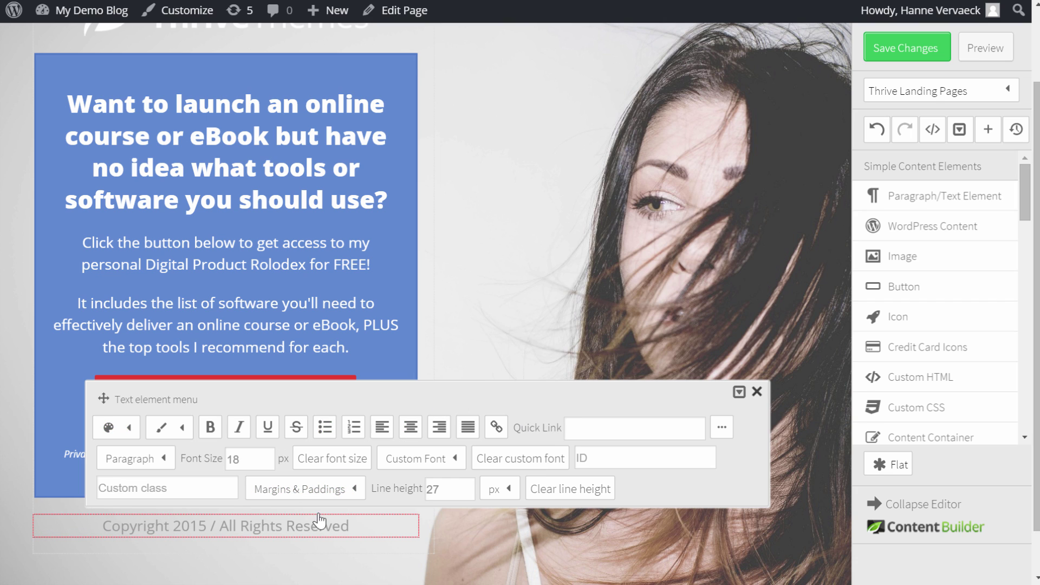
{"action": "left_click_drag", "start_coordinate": [260, 457], "coordinate": [231, 459]}
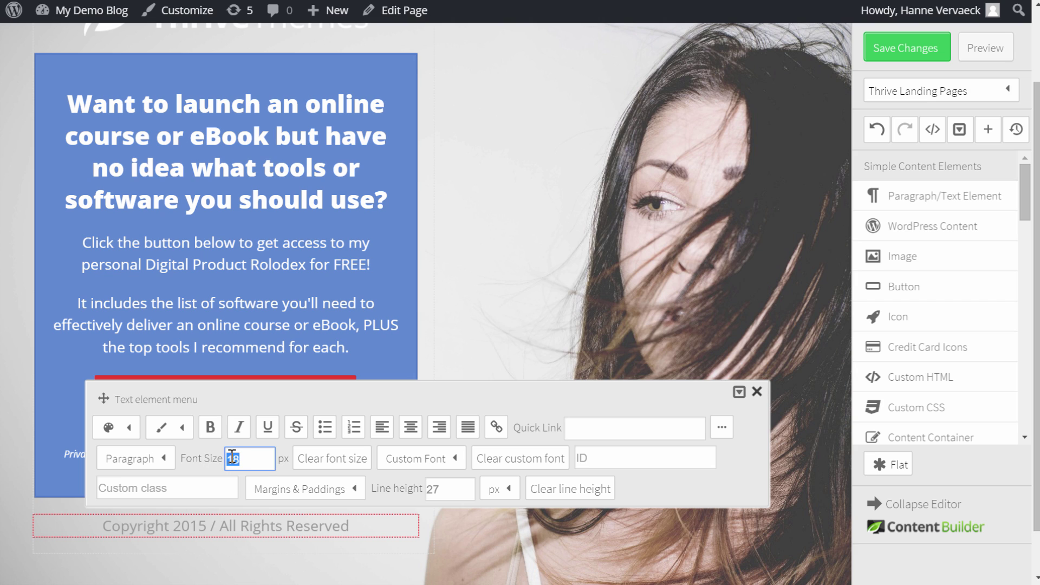
{"action": "type", "text": "12"}
{"action": "key", "text": "BackSpace"}
{"action": "type", "text": "4"}
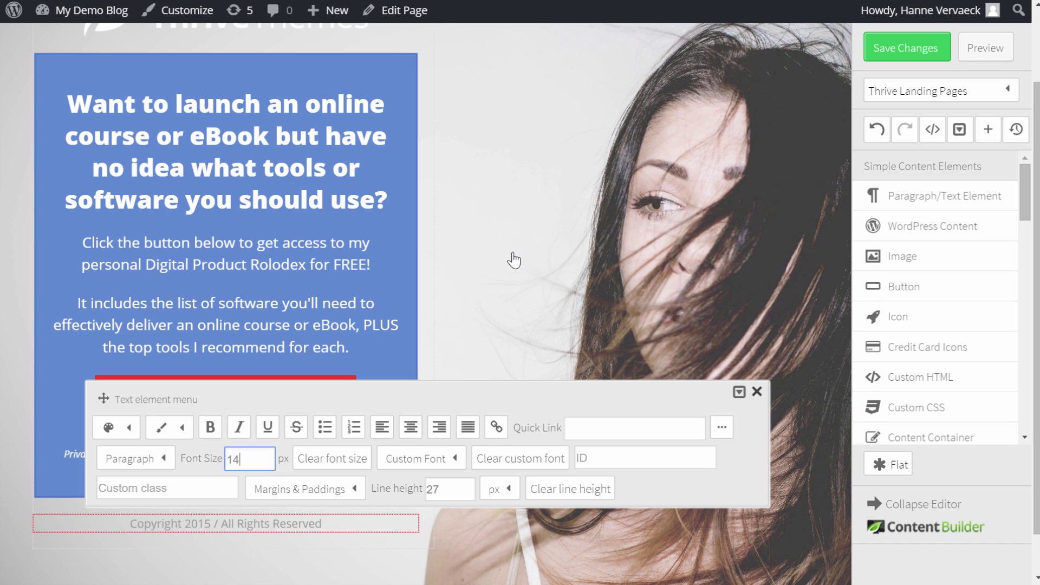
{"action": "left_click", "coordinate": [505, 312]}
{"action": "scroll", "coordinate": [520, 382], "scroll_direction": "up", "scroll_amount": 2}
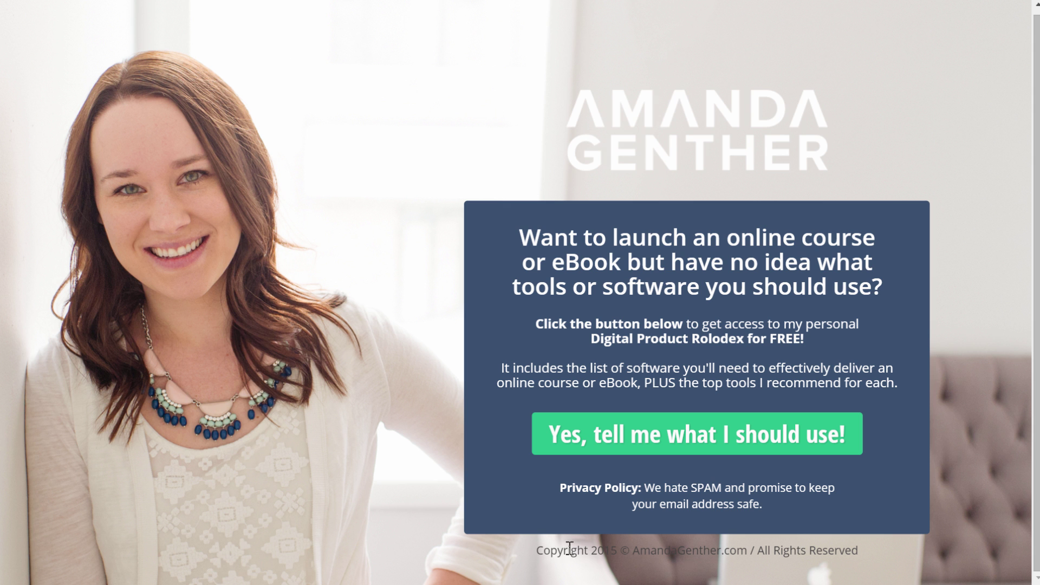
Step: Return to the Thrive editor and save the landing page changes
{"action": "key", "text": "alt+Tab"}
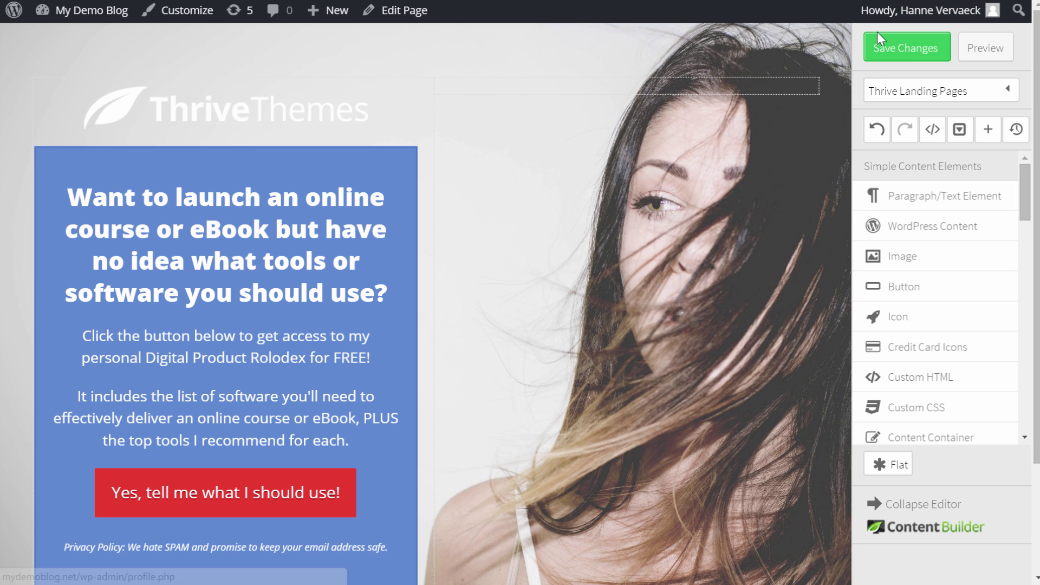
{"action": "left_click", "coordinate": [878, 36]}
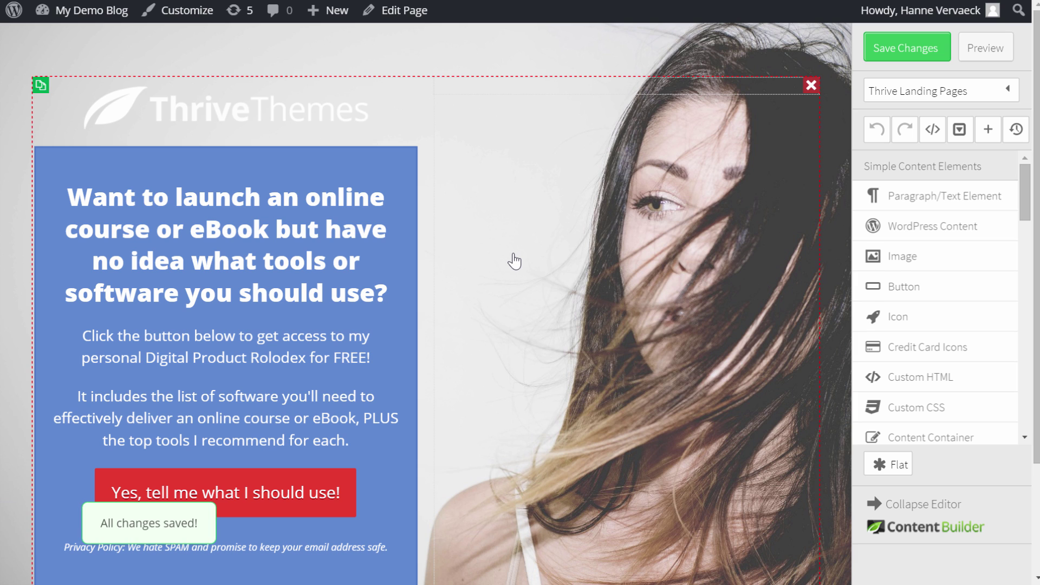
{"action": "scroll", "coordinate": [514, 262], "scroll_direction": "down", "scroll_amount": 2}
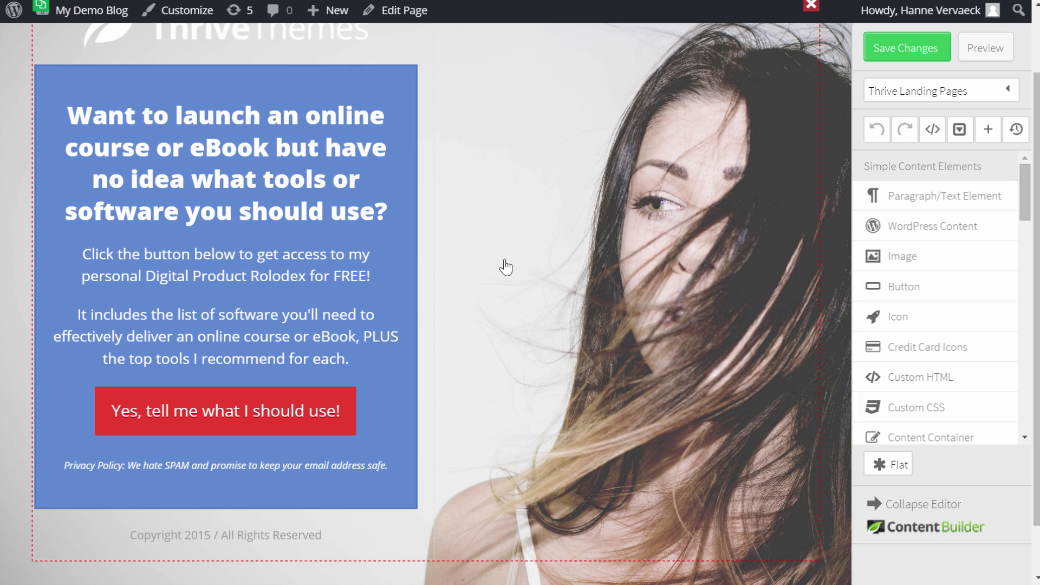
Step: In the red button's Event Manager, add an event with trigger Click and open the Action list
{"action": "left_click", "coordinate": [299, 408]}
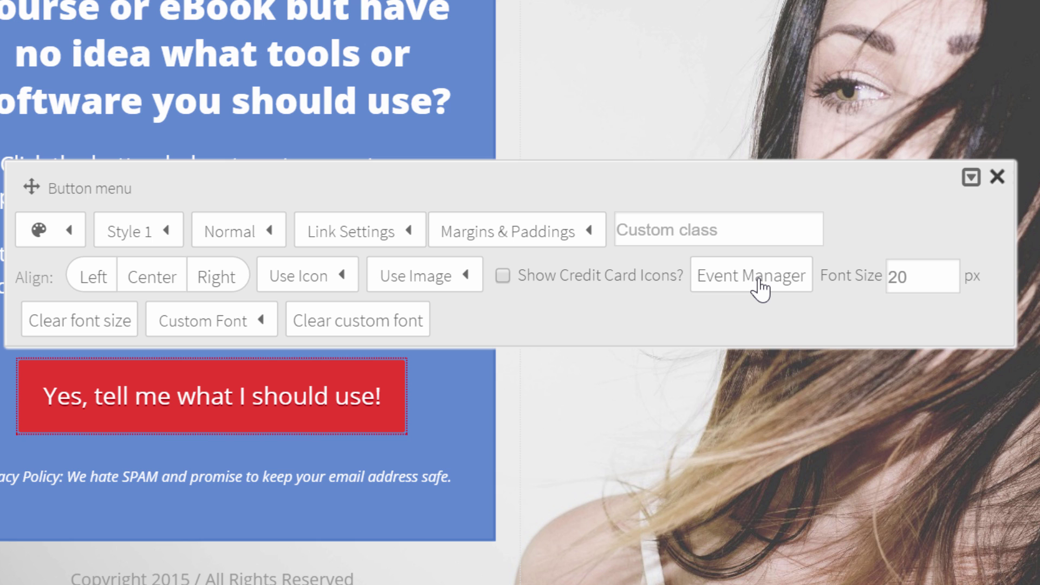
{"action": "left_click", "coordinate": [759, 281]}
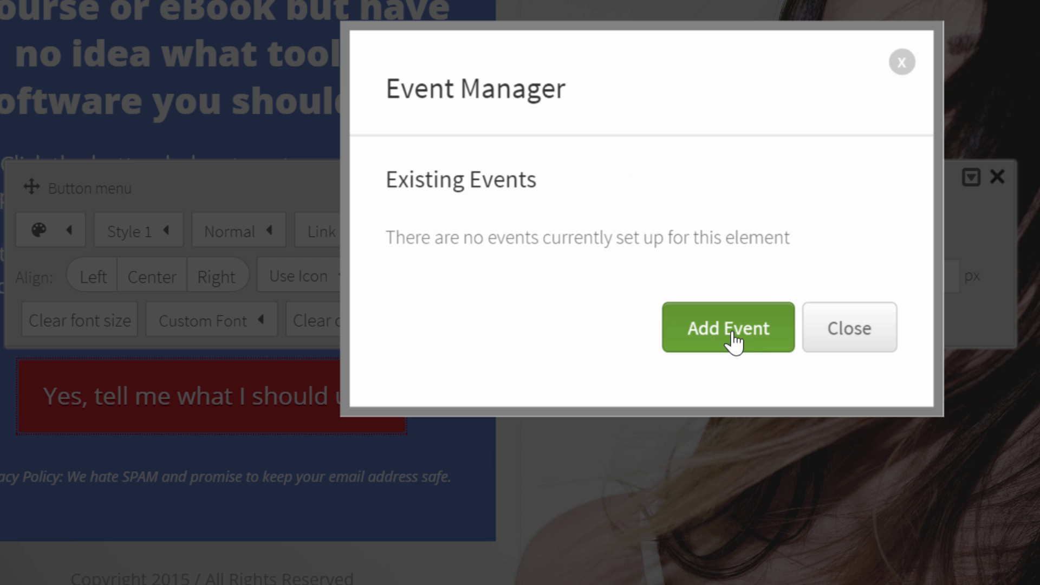
{"action": "left_click", "coordinate": [732, 342]}
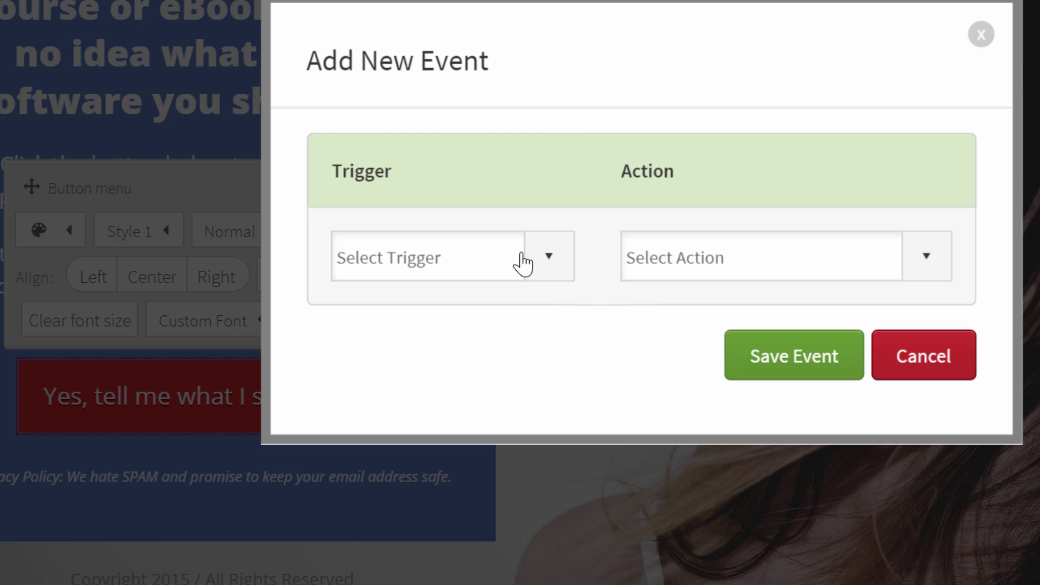
{"action": "left_click", "coordinate": [523, 264]}
{"action": "left_click", "coordinate": [471, 320]}
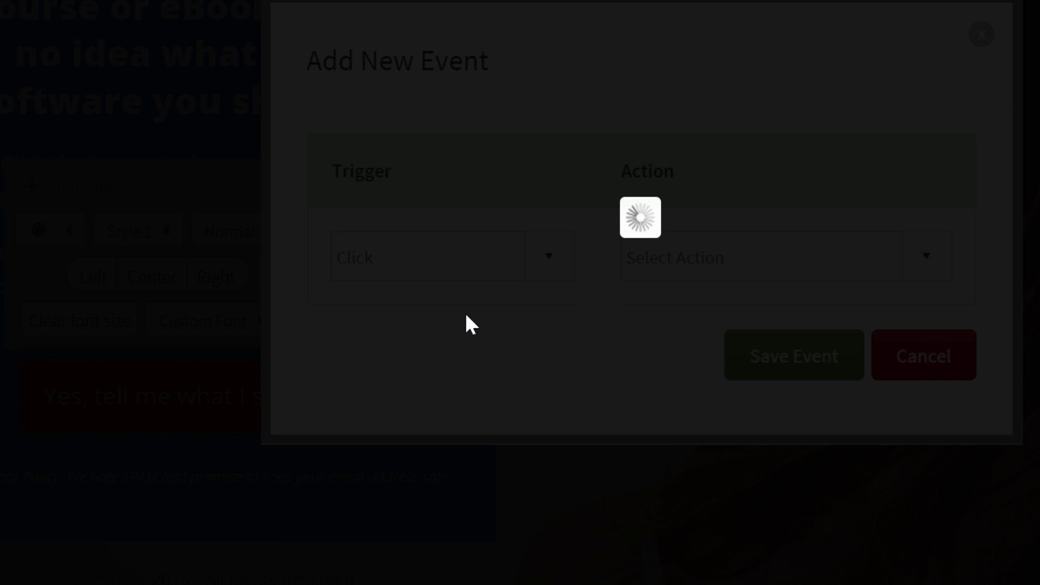
{"action": "left_click", "coordinate": [928, 255]}
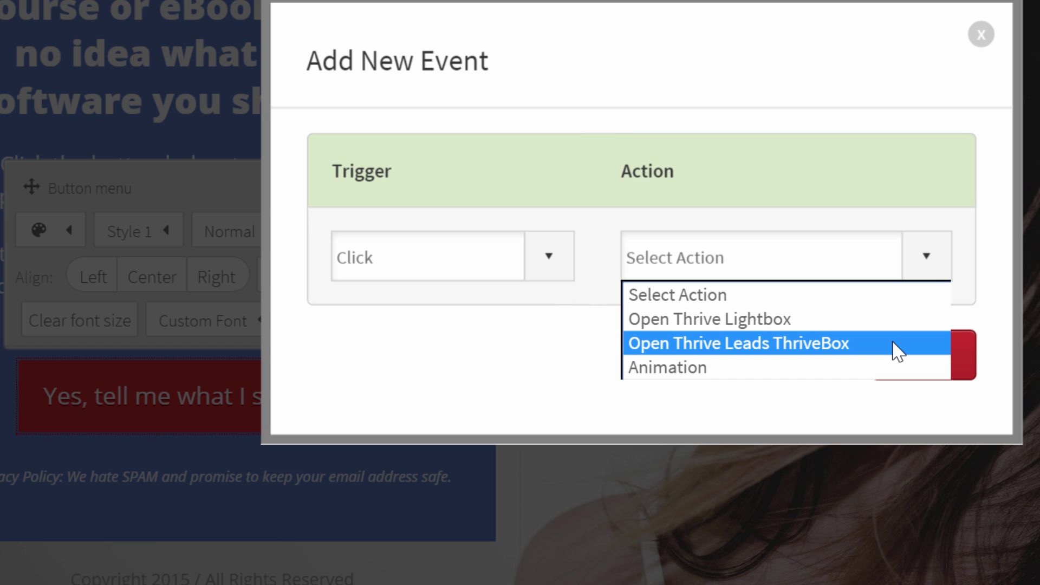
Step: Make the Click action open the 'Create a Landing Page from Scratch' lightbox with Zoom animation
{"action": "left_click", "coordinate": [805, 313]}
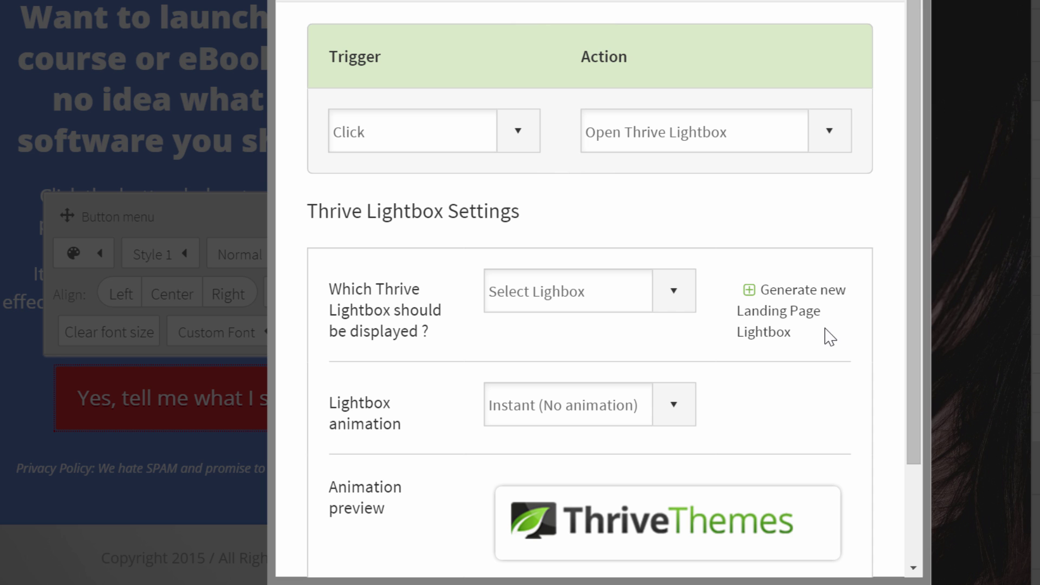
{"action": "left_click", "coordinate": [814, 320]}
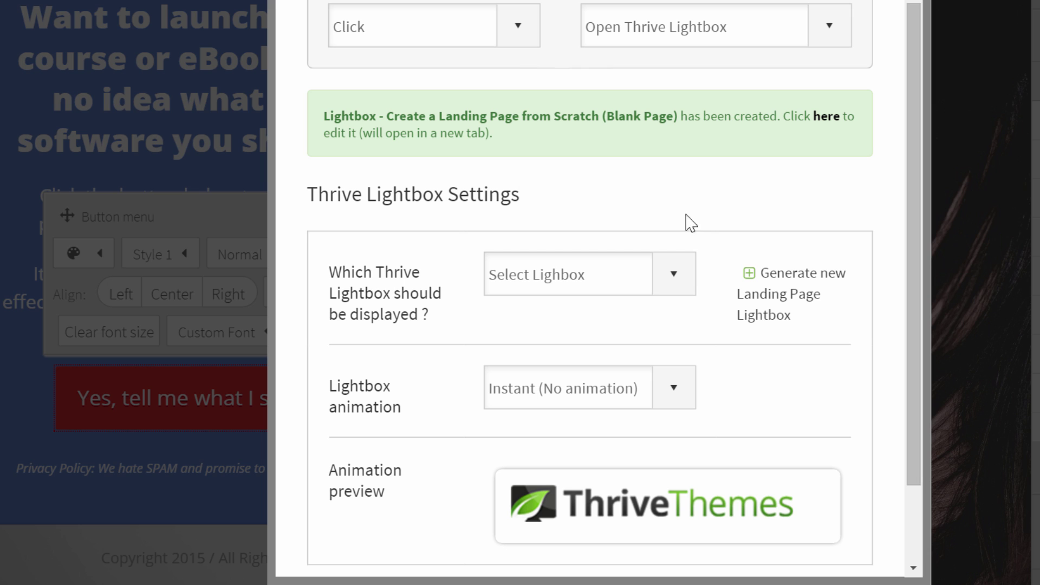
{"action": "left_click", "coordinate": [674, 281]}
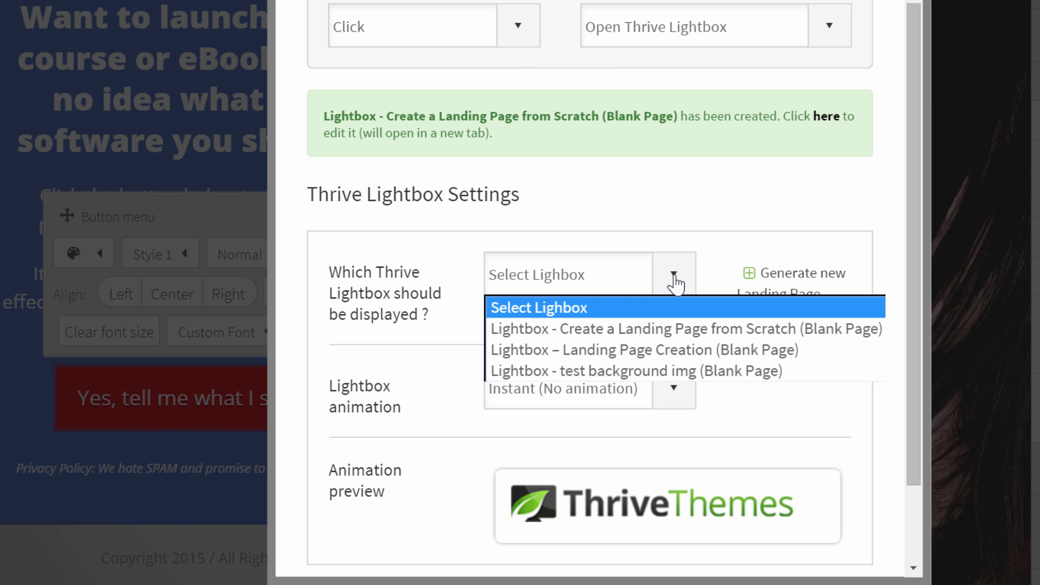
{"action": "left_click", "coordinate": [622, 329]}
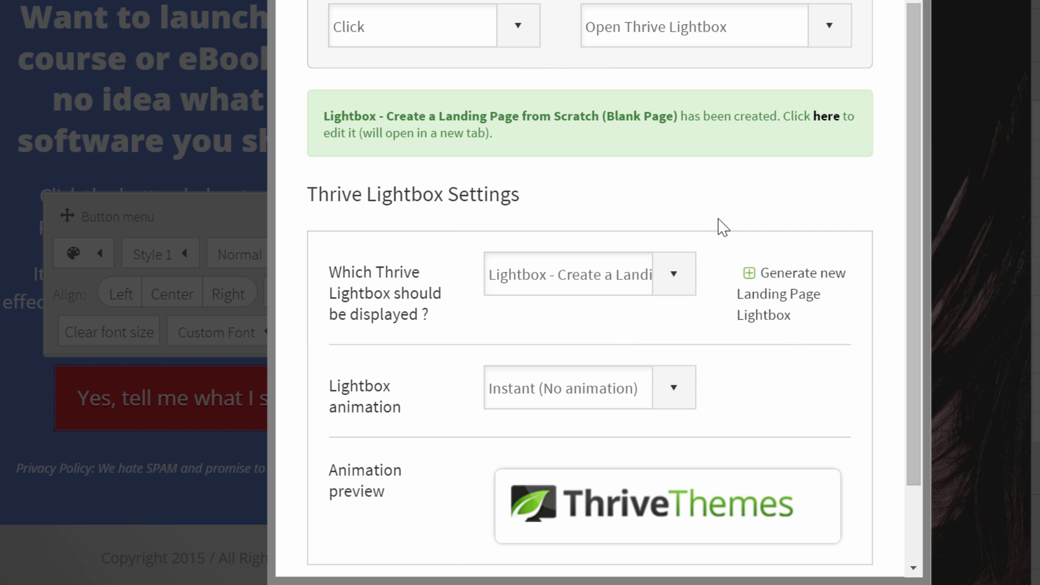
{"action": "left_click", "coordinate": [677, 396]}
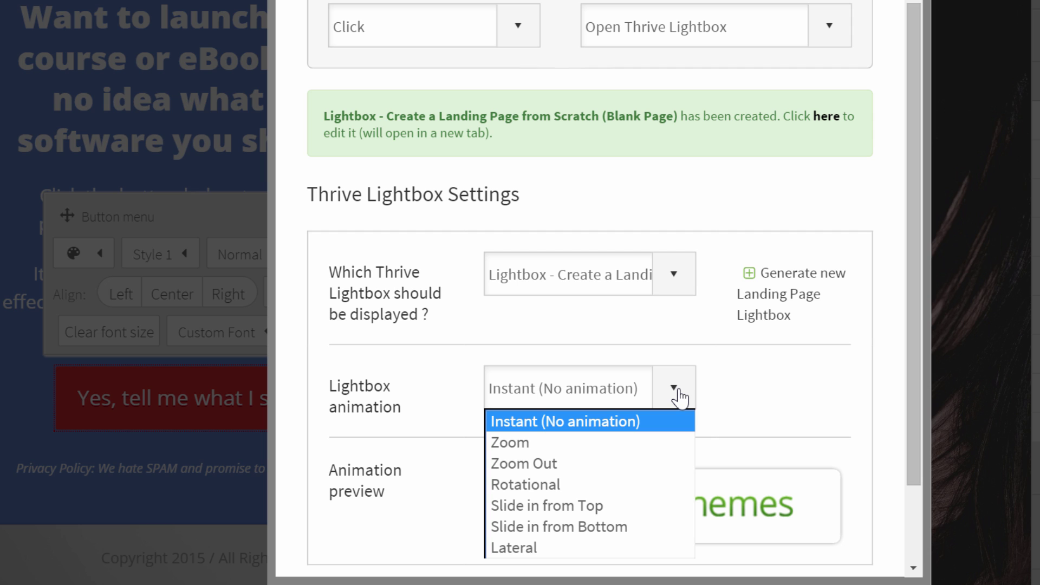
{"action": "left_click", "coordinate": [668, 451]}
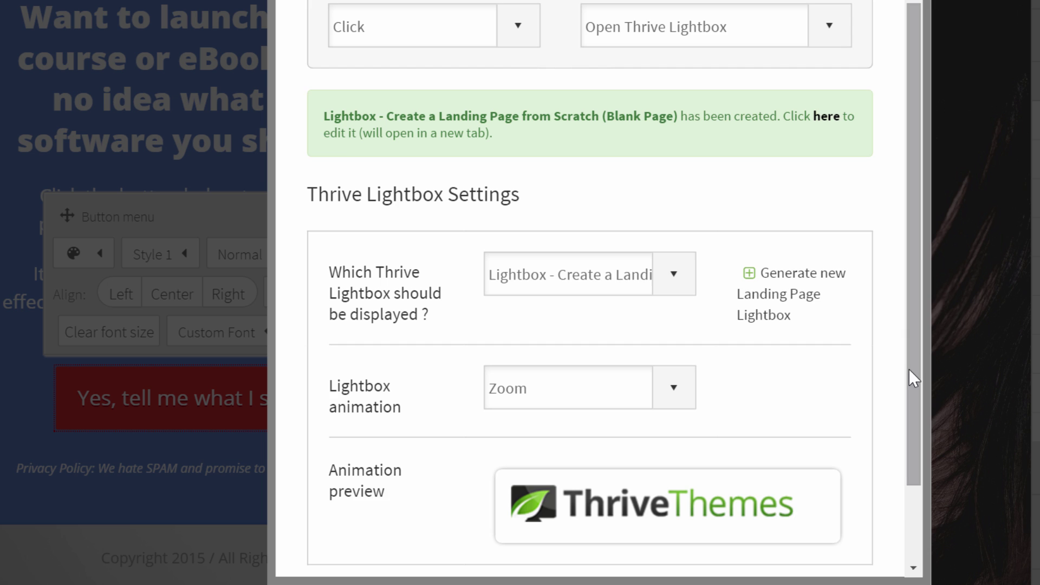
Step: Open the newly generated lightbox in its own editor
{"action": "scroll", "coordinate": [909, 369], "scroll_direction": "down", "scroll_amount": 2}
{"action": "left_click_drag", "start_coordinate": [918, 460], "coordinate": [913, 279]}
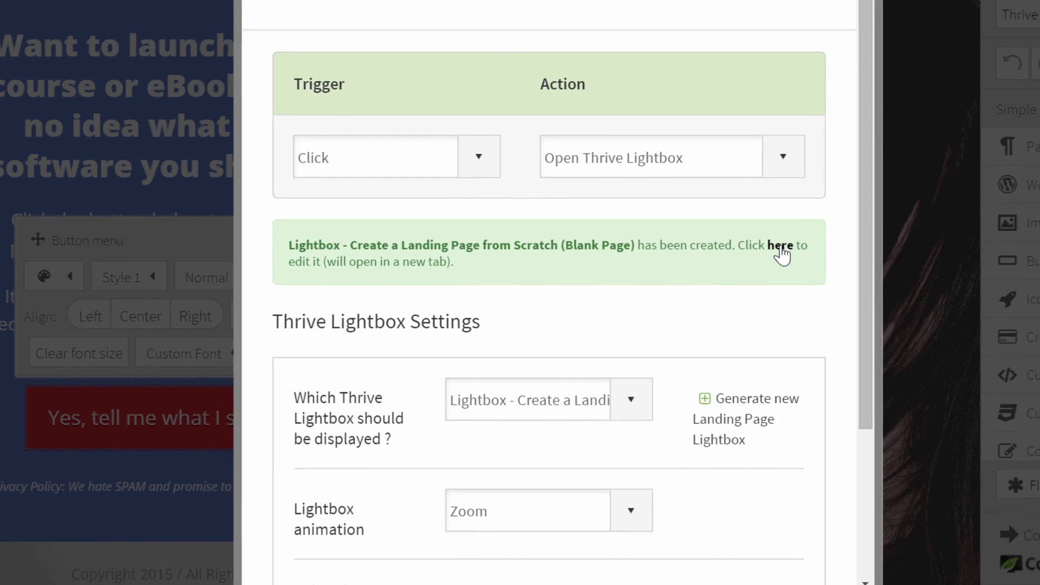
{"action": "left_click", "coordinate": [825, 222]}
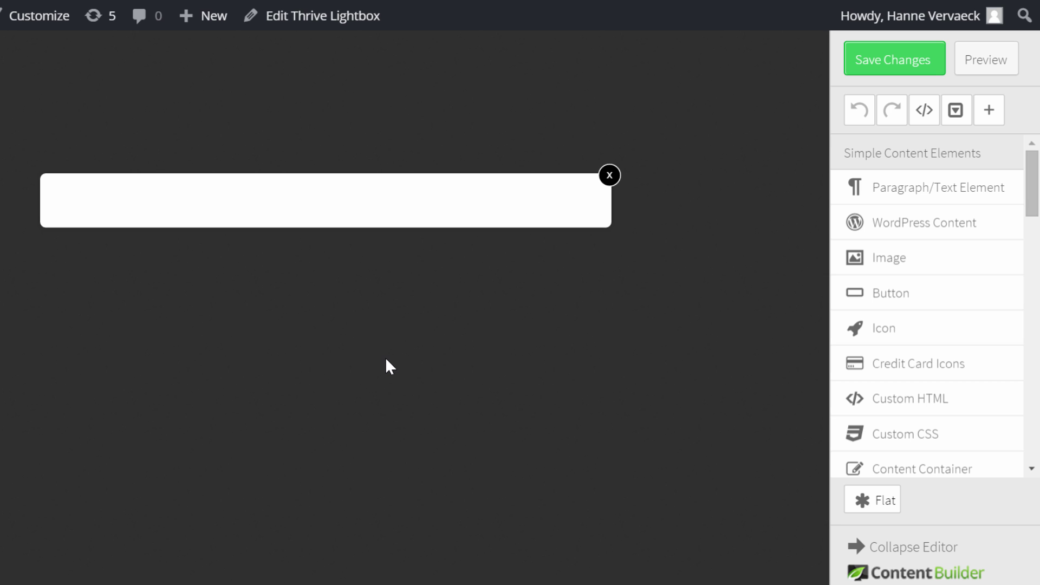
{"action": "key", "text": "alt+Tab"}
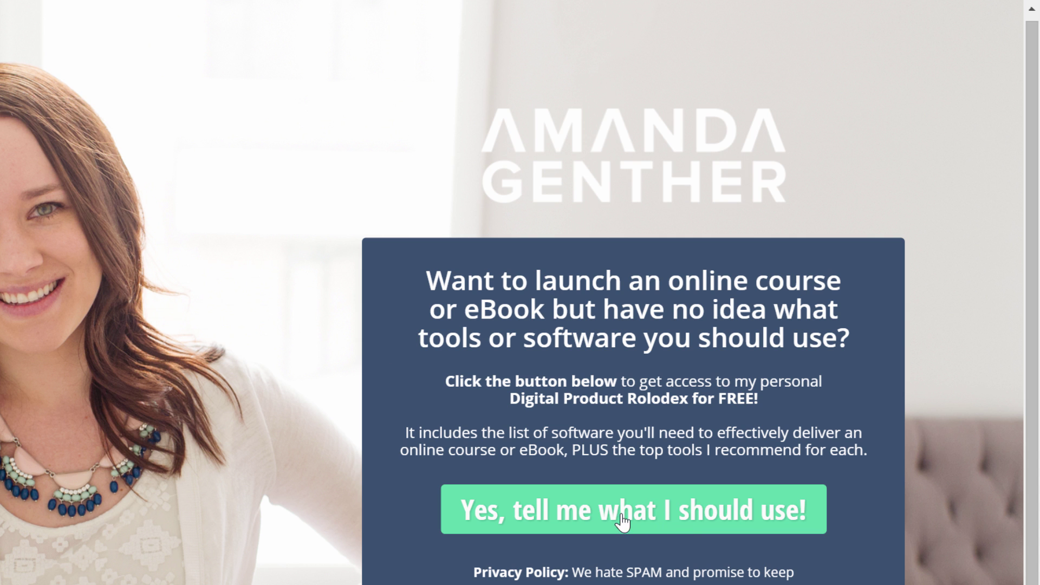
{"action": "left_click", "coordinate": [623, 523]}
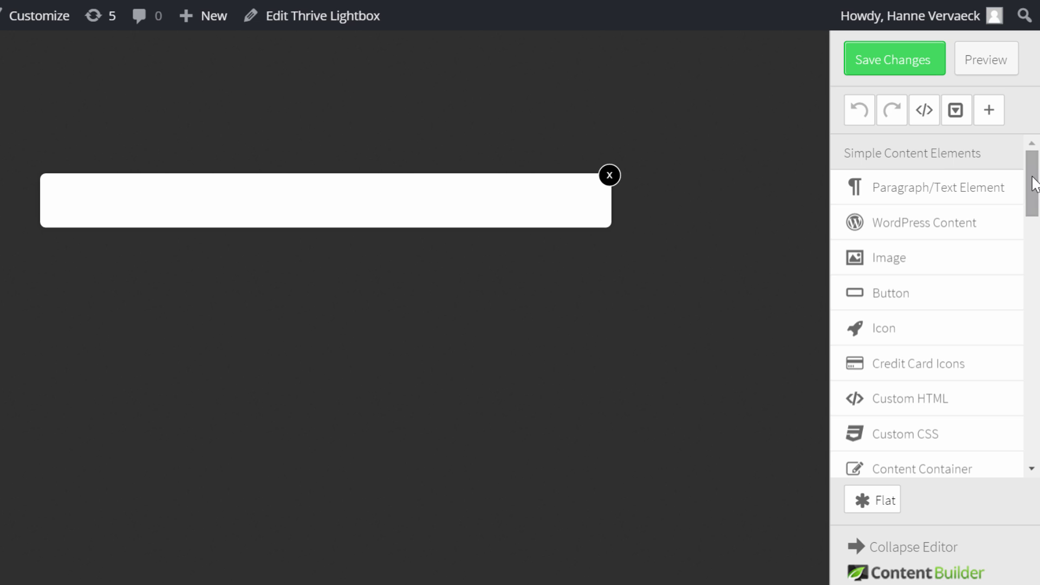
Step: Insert a Progress Bar from Data Elements into the lightbox and make it blue
{"action": "scroll", "coordinate": [1034, 184], "scroll_direction": "down", "scroll_amount": 1}
{"action": "left_click_drag", "start_coordinate": [1034, 184], "coordinate": [1038, 367]}
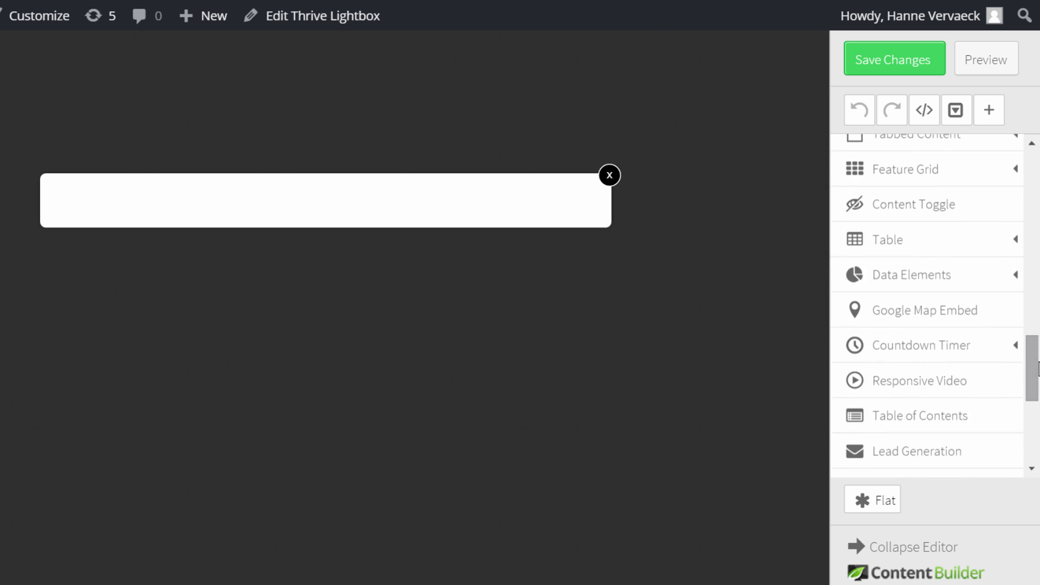
{"action": "left_click", "coordinate": [964, 289]}
{"action": "left_click_drag", "start_coordinate": [947, 302], "coordinate": [293, 209]}
{"action": "left_click", "coordinate": [333, 217]}
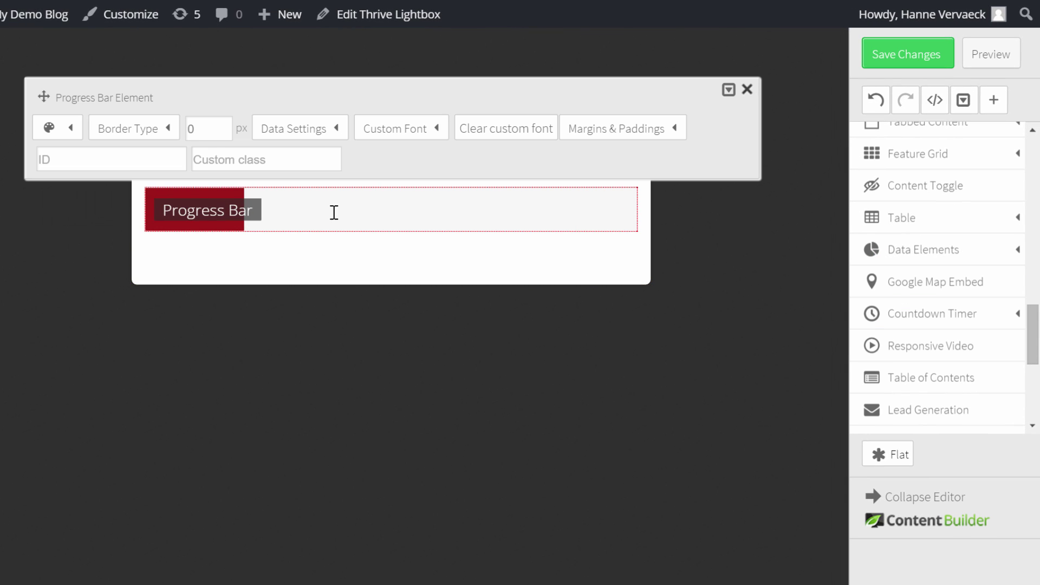
{"action": "left_click", "coordinate": [62, 129]}
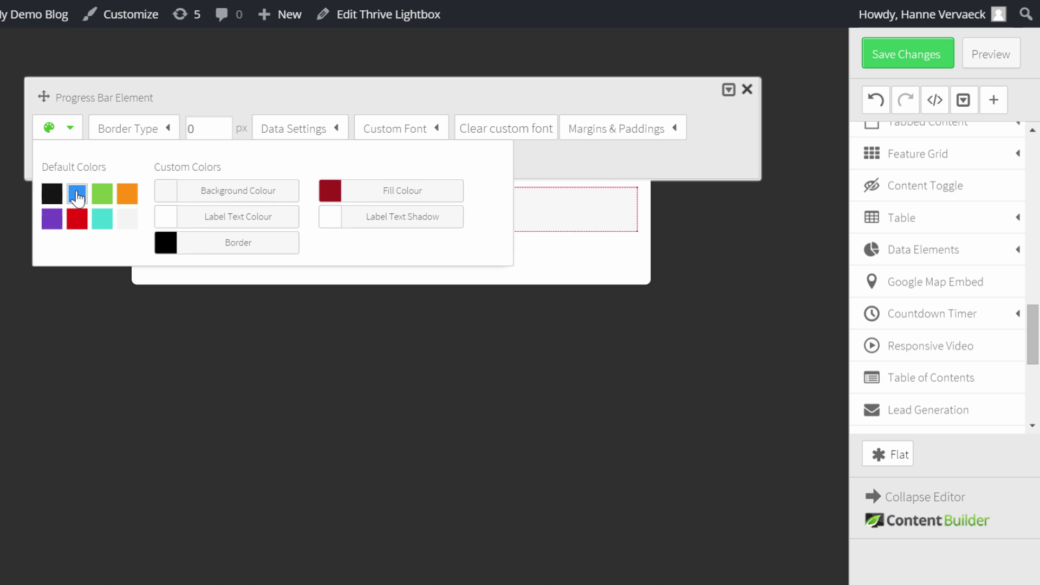
{"action": "left_click", "coordinate": [563, 158]}
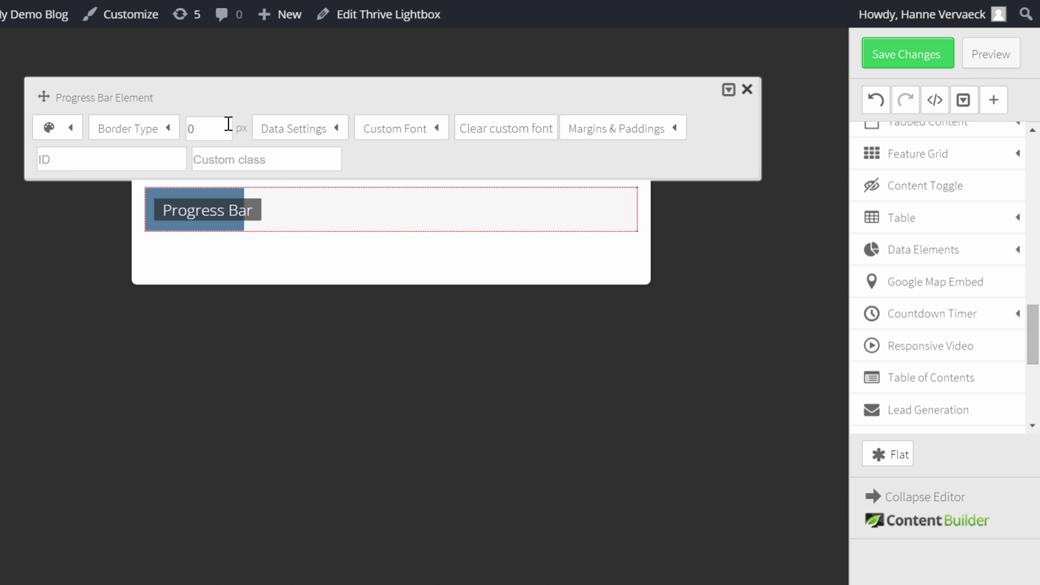
Step: Label the progress bar '50% Complete' and set its fill to 55%
{"action": "left_click", "coordinate": [335, 129]}
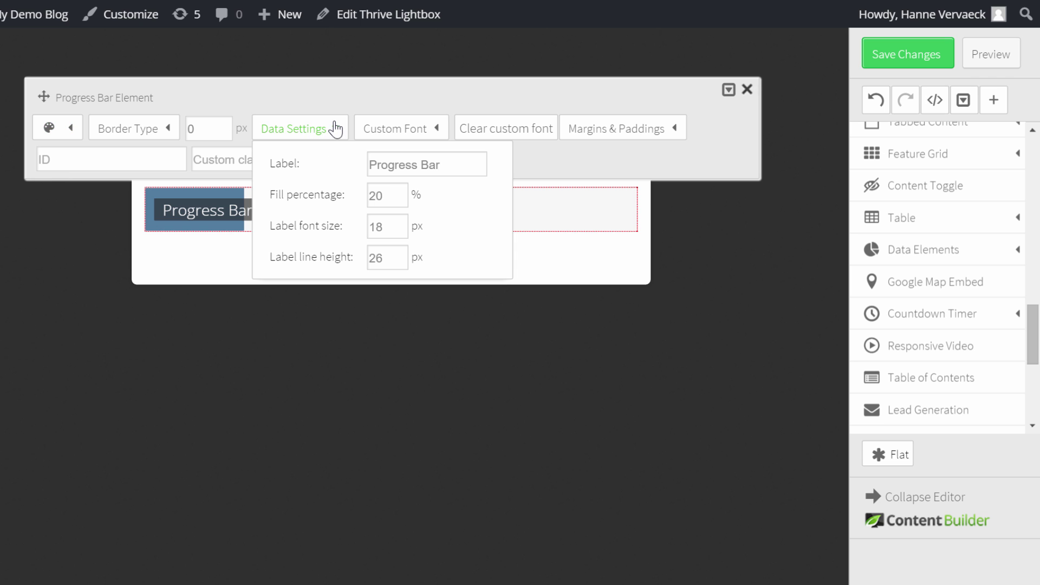
{"action": "triple_click", "coordinate": [444, 160]}
{"action": "type", "text": "50% Complete"}
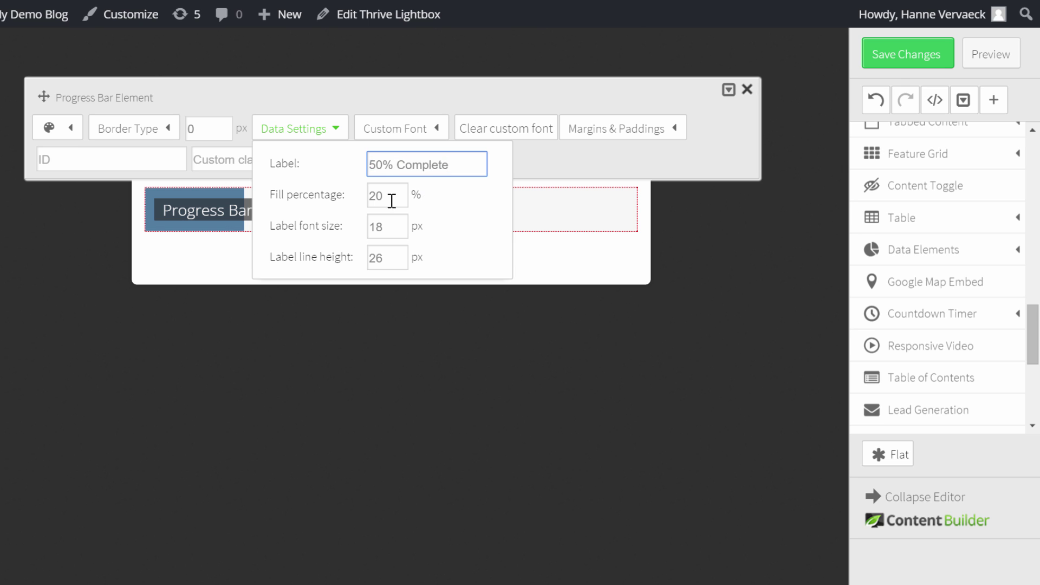
{"action": "double_click", "coordinate": [391, 201]}
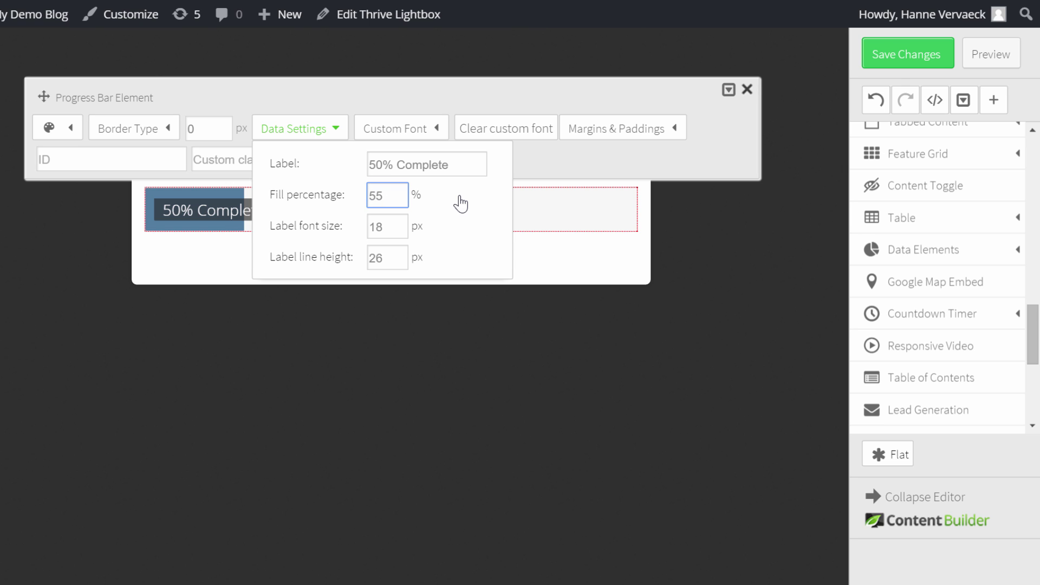
{"action": "key", "text": "Tab"}
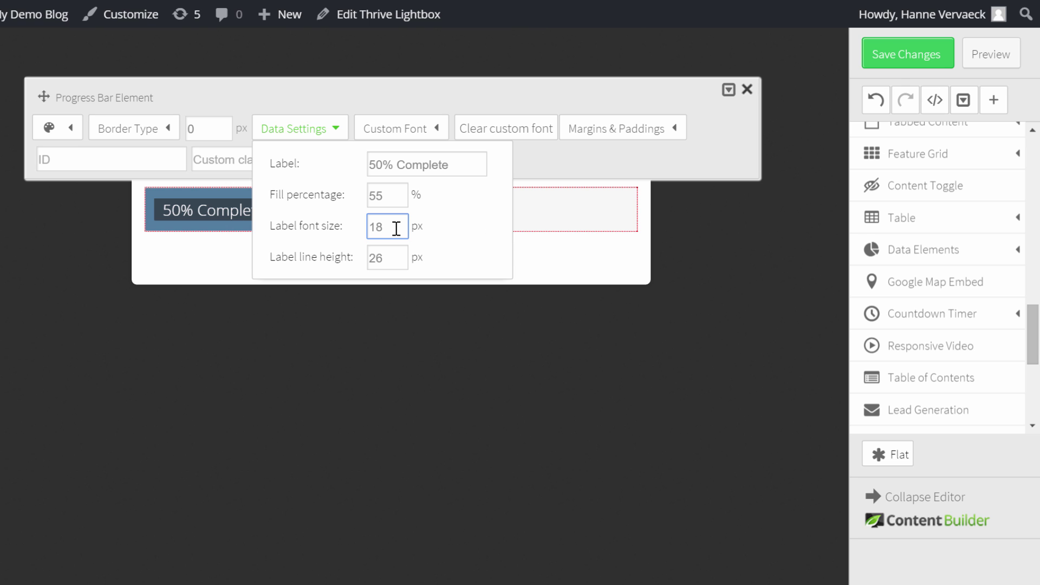
Step: Shrink the progress bar label to font size 12 and line height 12
{"action": "left_click_drag", "start_coordinate": [396, 228], "coordinate": [277, 213]}
{"action": "type", "text": "12"}
{"action": "left_click", "coordinate": [397, 261]}
{"action": "left_click_drag", "start_coordinate": [394, 259], "coordinate": [318, 255]}
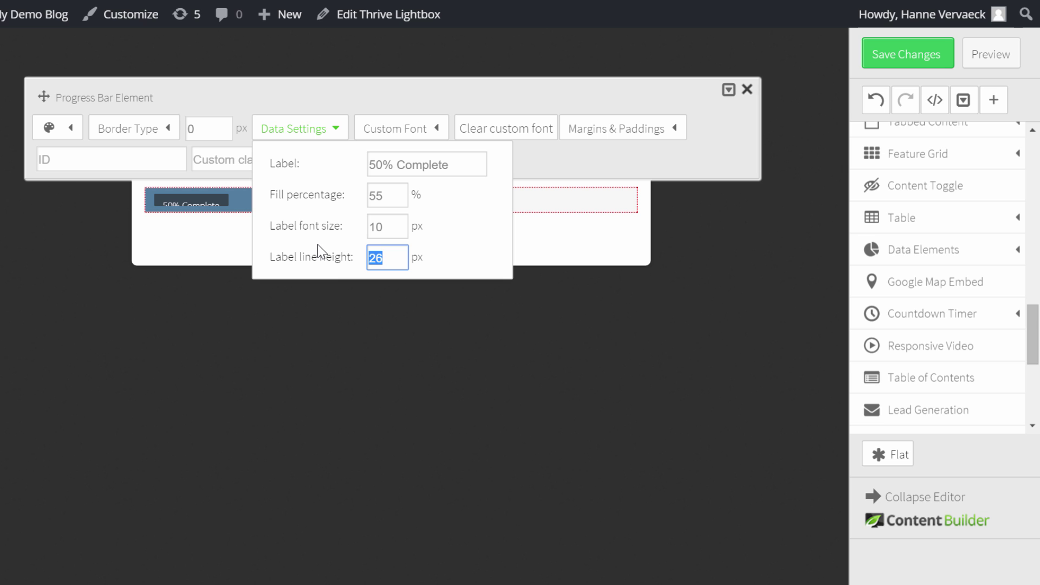
{"action": "type", "text": "14"}
{"action": "key", "text": "BackSpace"}
{"action": "type", "text": "2"}
{"action": "left_click", "coordinate": [564, 235]}
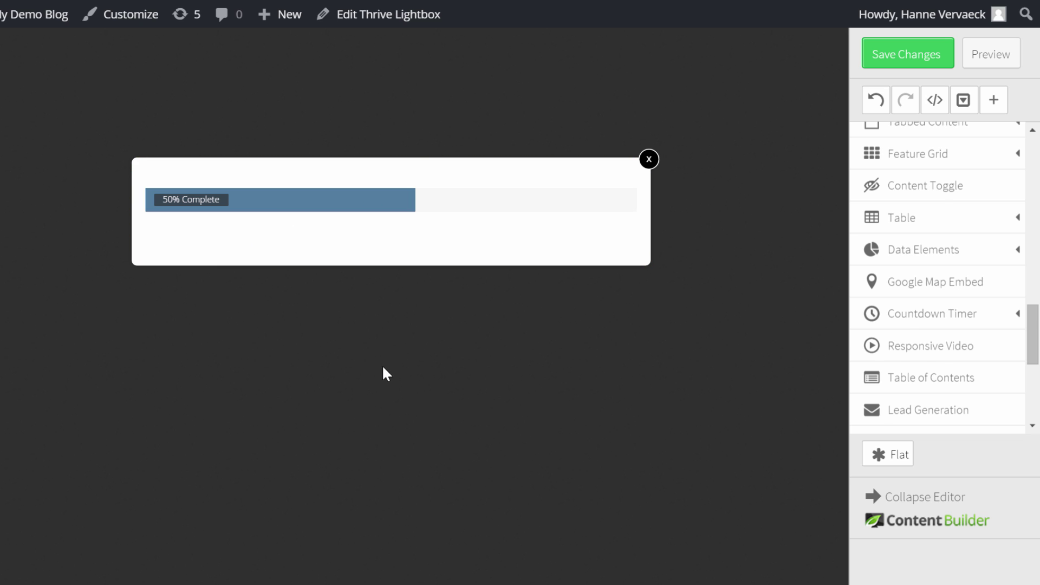
Step: Add a centred 12 px paragraph below the progress bar
{"action": "scroll", "coordinate": [921, 190], "scroll_direction": "up", "scroll_amount": 8}
{"action": "left_click_drag", "start_coordinate": [901, 171], "coordinate": [314, 243]}
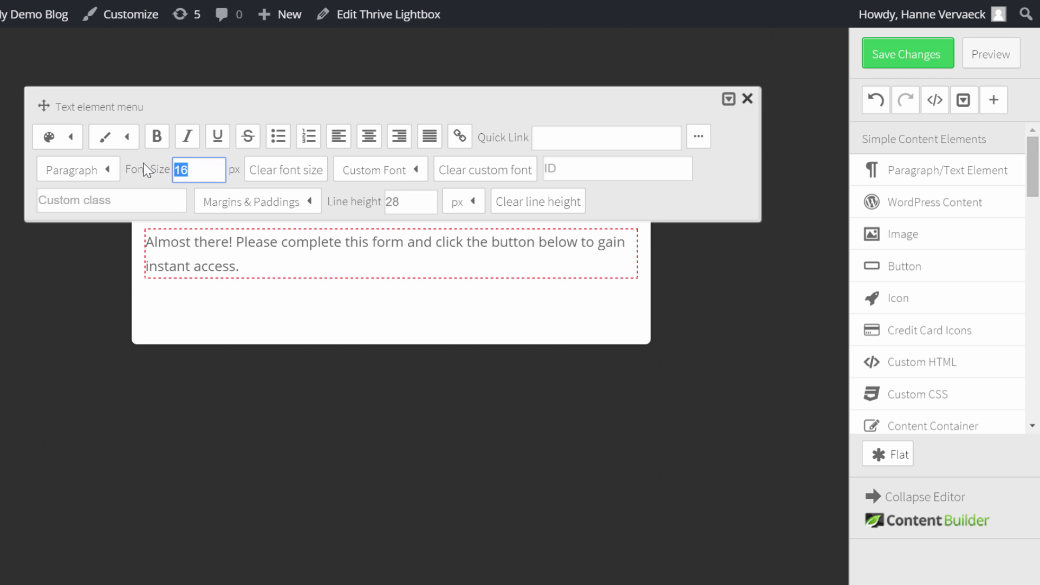
{"action": "key", "text": "Return"}
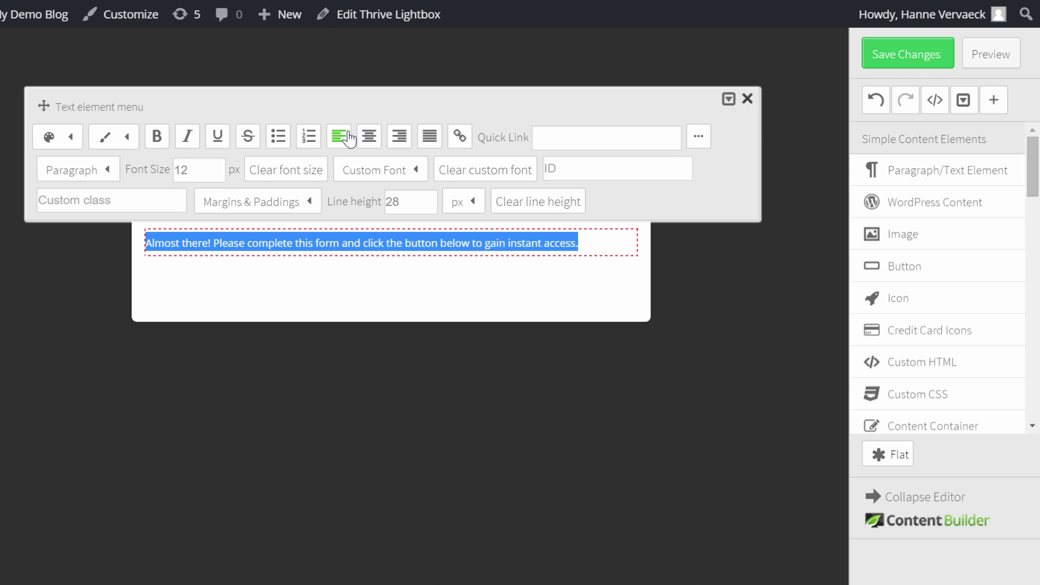
{"action": "left_click", "coordinate": [369, 136]}
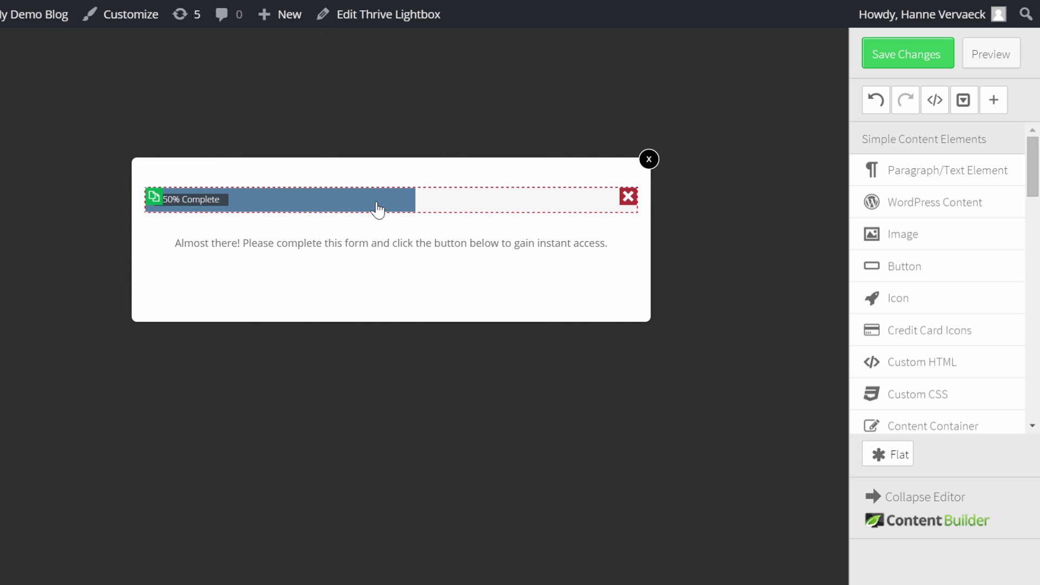
Step: Set the progress bar's bottom margin to 0
{"action": "left_click", "coordinate": [386, 208]}
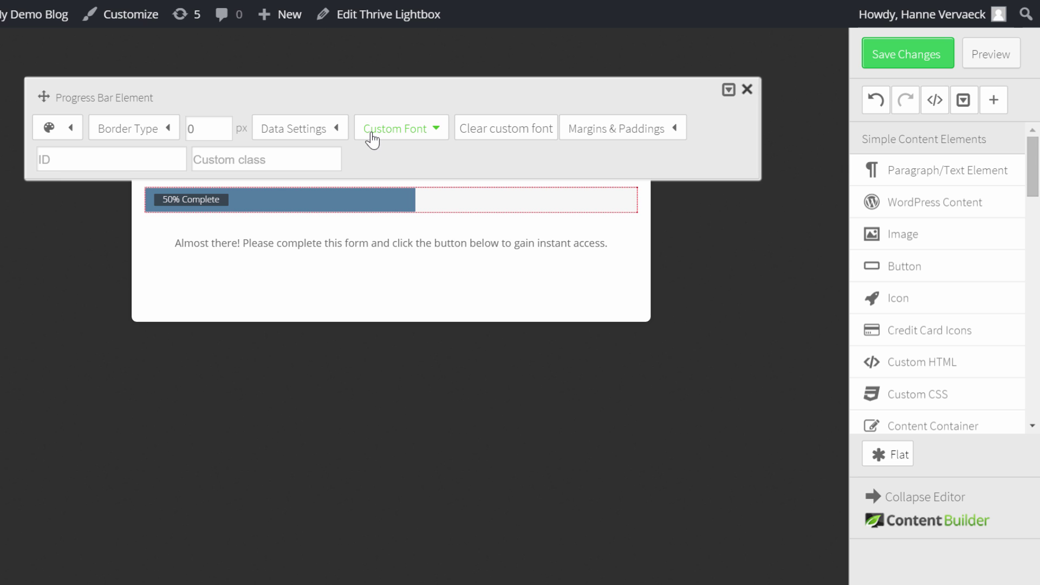
{"action": "left_click", "coordinate": [644, 129]}
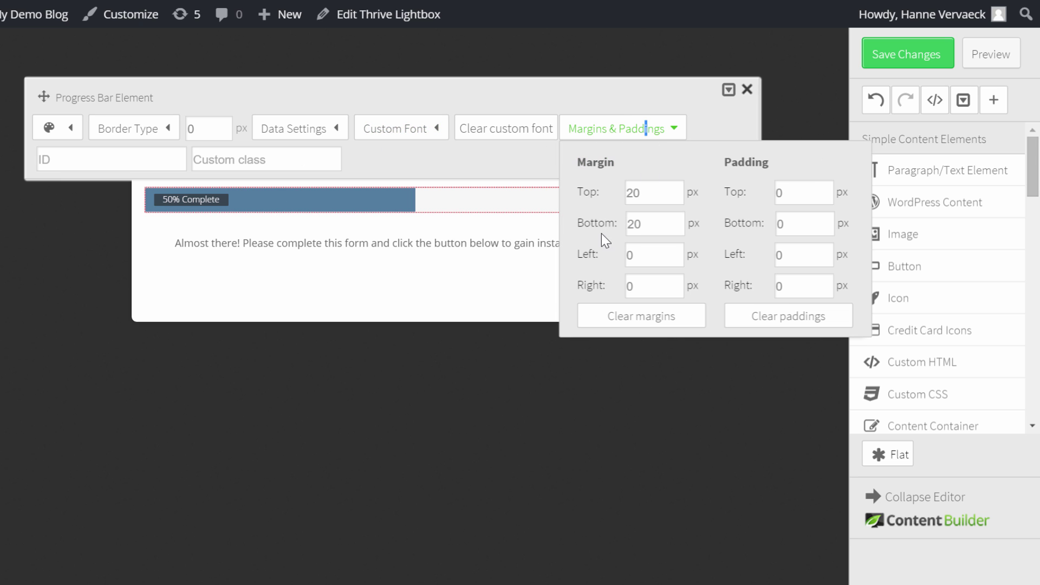
{"action": "double_click", "coordinate": [655, 226]}
{"action": "type", "text": "0"}
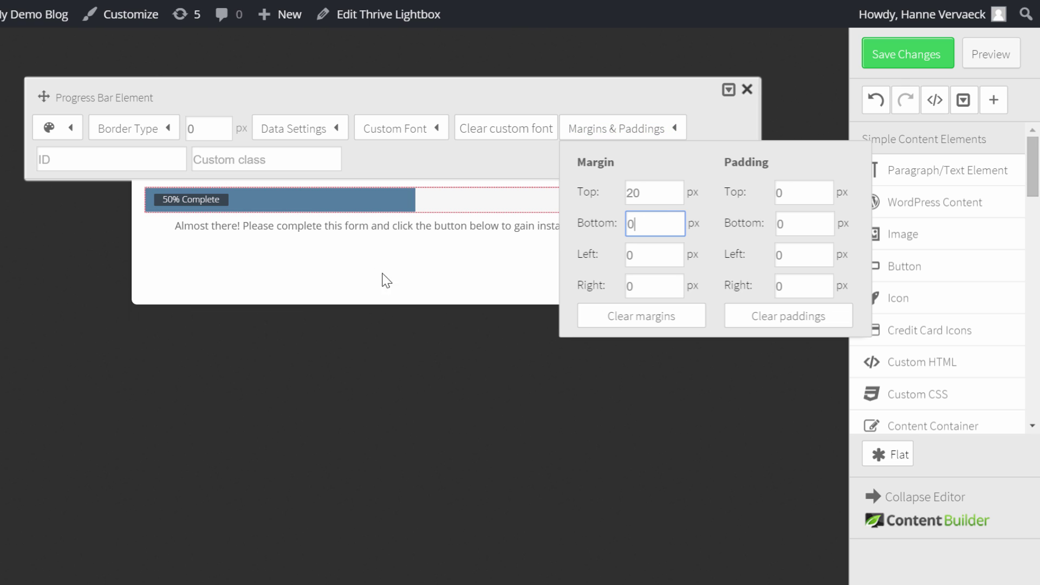
{"action": "left_click", "coordinate": [396, 287]}
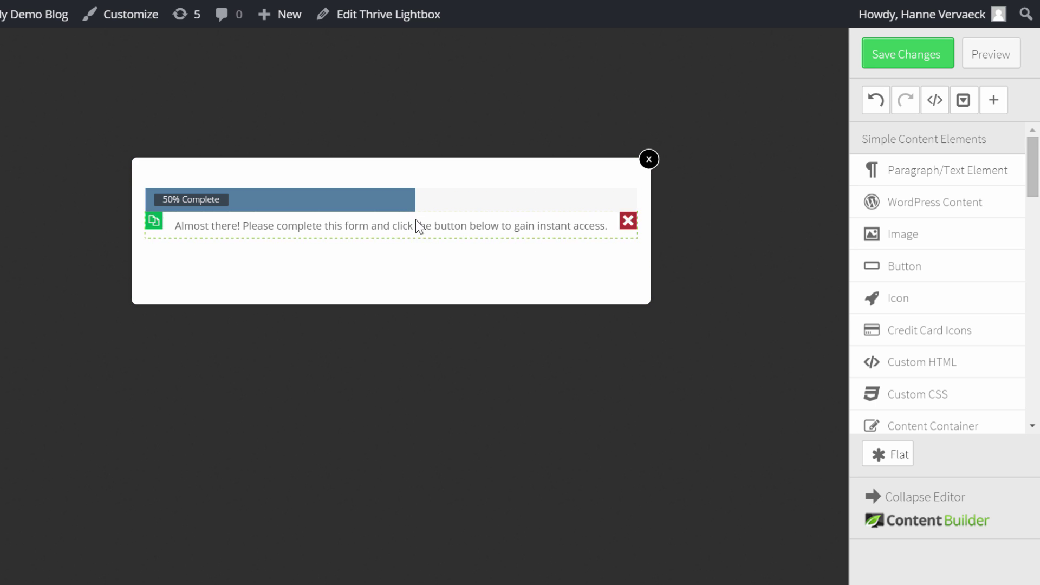
Step: Copy the first-name and email request lines from Notepad
{"action": "key", "text": "alt+Tab"}
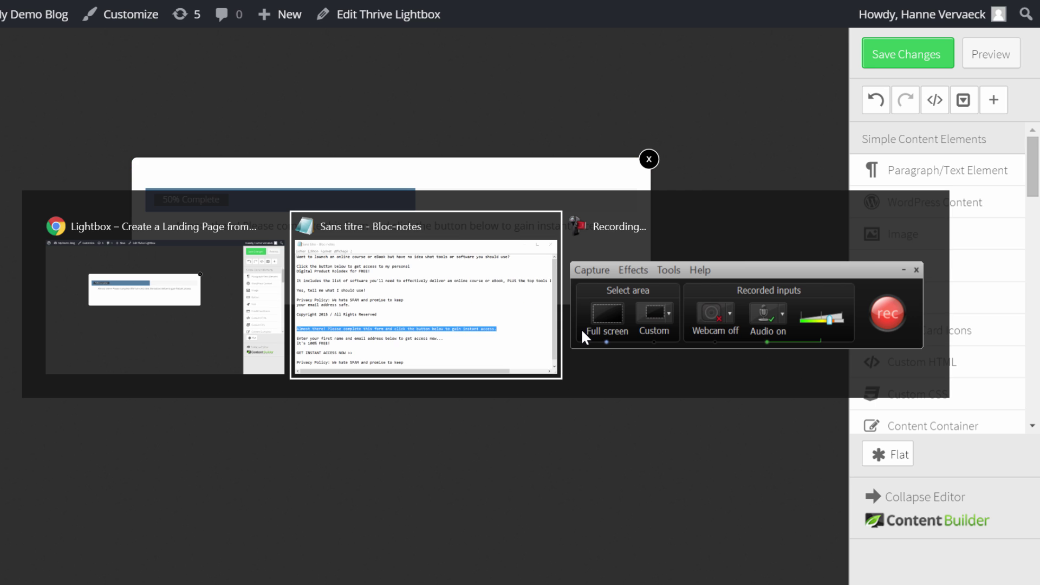
{"action": "key", "text": "alt+Tab"}
{"action": "key", "text": "alt+Tab"}
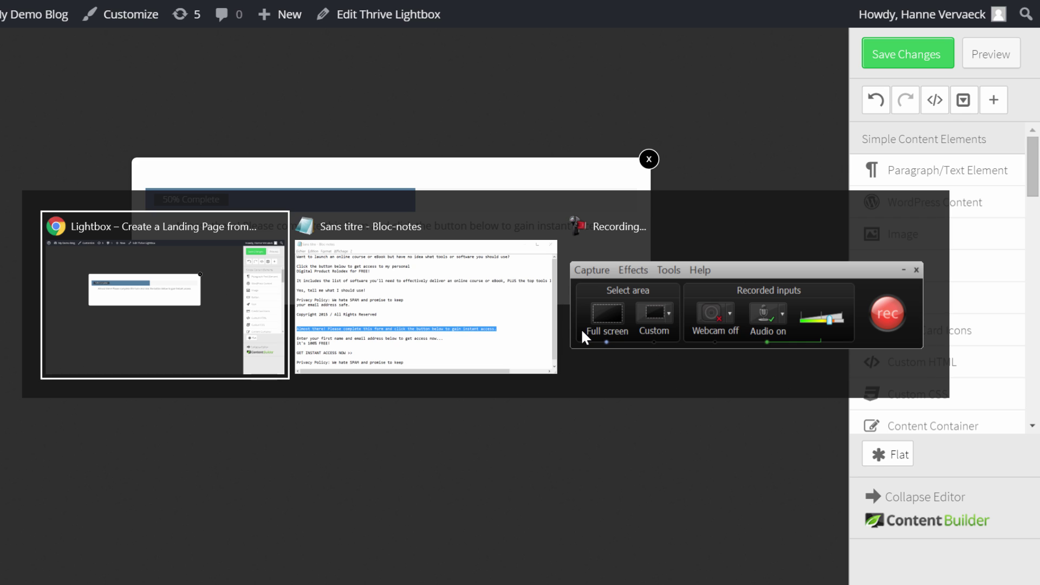
{"action": "key", "text": "alt+Tab"}
{"action": "key", "text": "alt+Tab"}
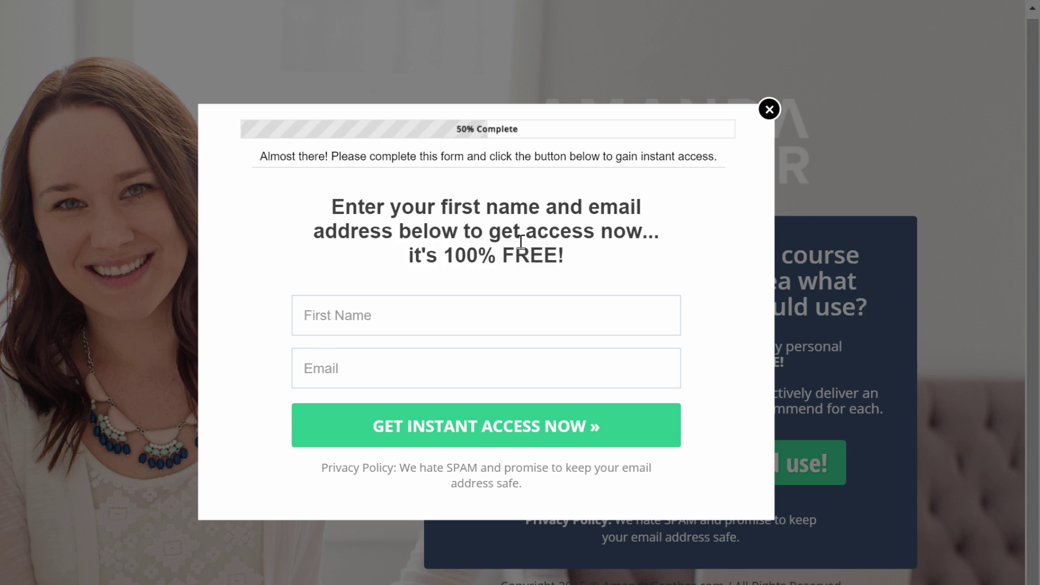
{"action": "key", "text": "alt+Tab"}
{"action": "key", "text": "alt+Tab"}
{"action": "key", "text": "alt+Tab"}
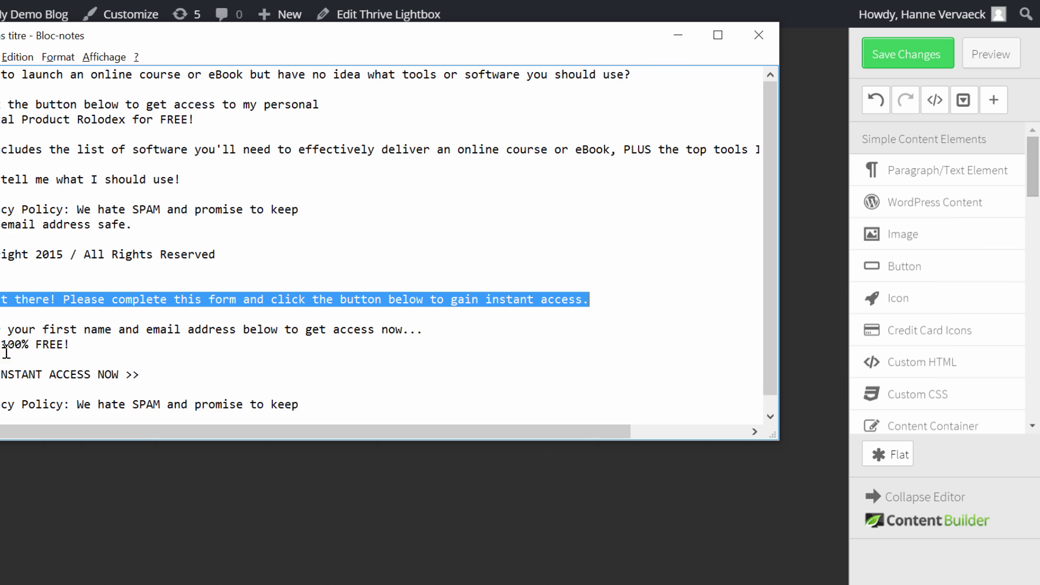
{"action": "left_click_drag", "start_coordinate": [70, 347], "coordinate": [1, 330]}
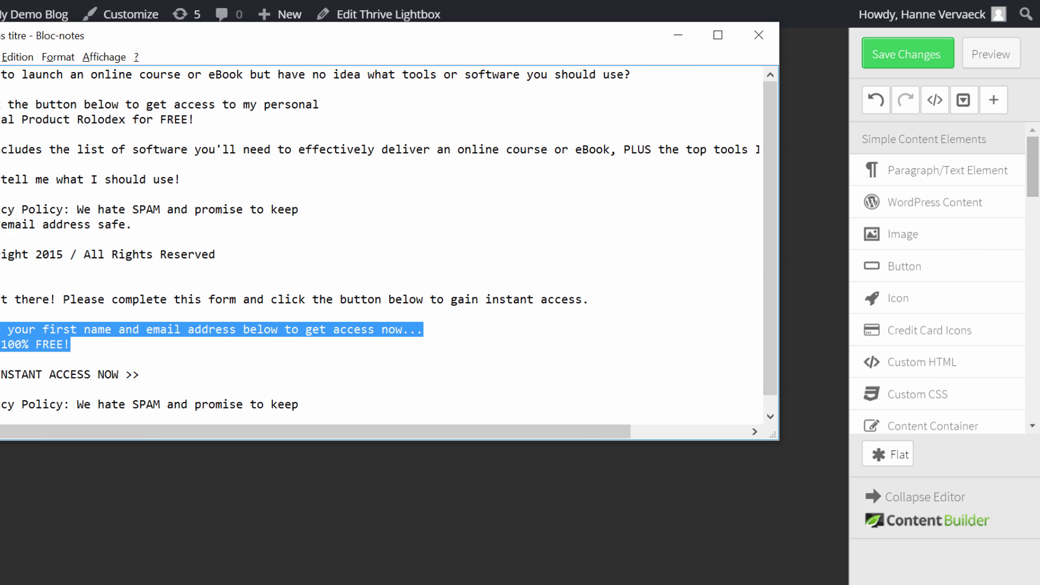
{"action": "key", "text": "alt+Tab"}
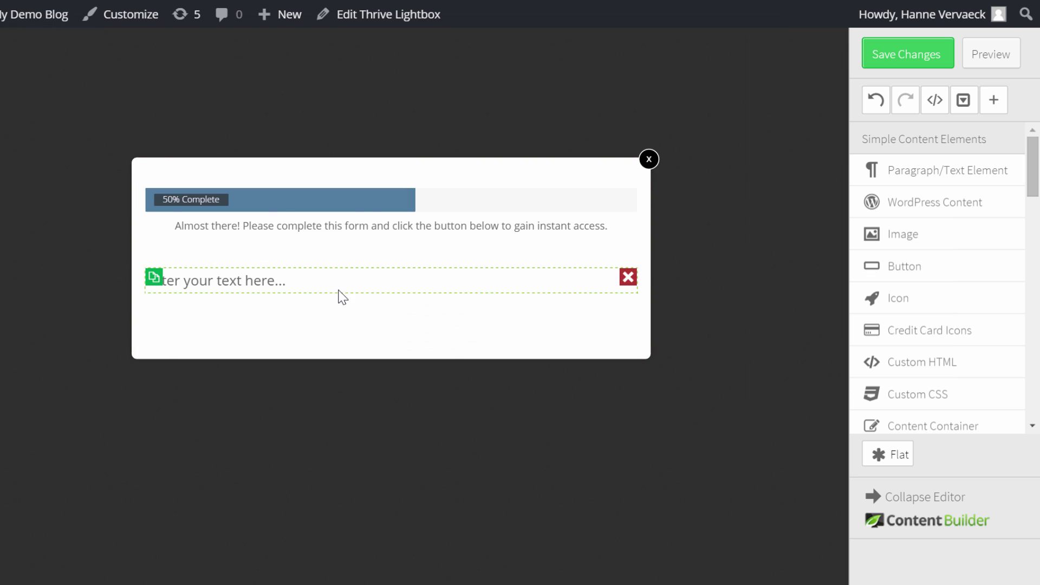
Step: Paste the lines over the placeholder text as a centred Heading 3
{"action": "left_click", "coordinate": [338, 290]}
{"action": "key", "text": "ctrl+v"}
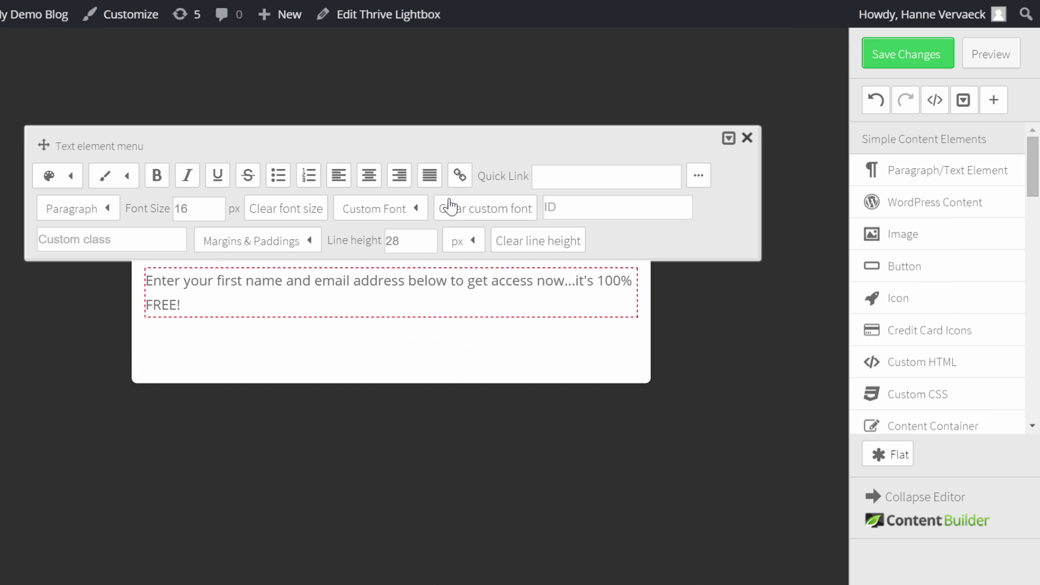
{"action": "left_click", "coordinate": [104, 209]}
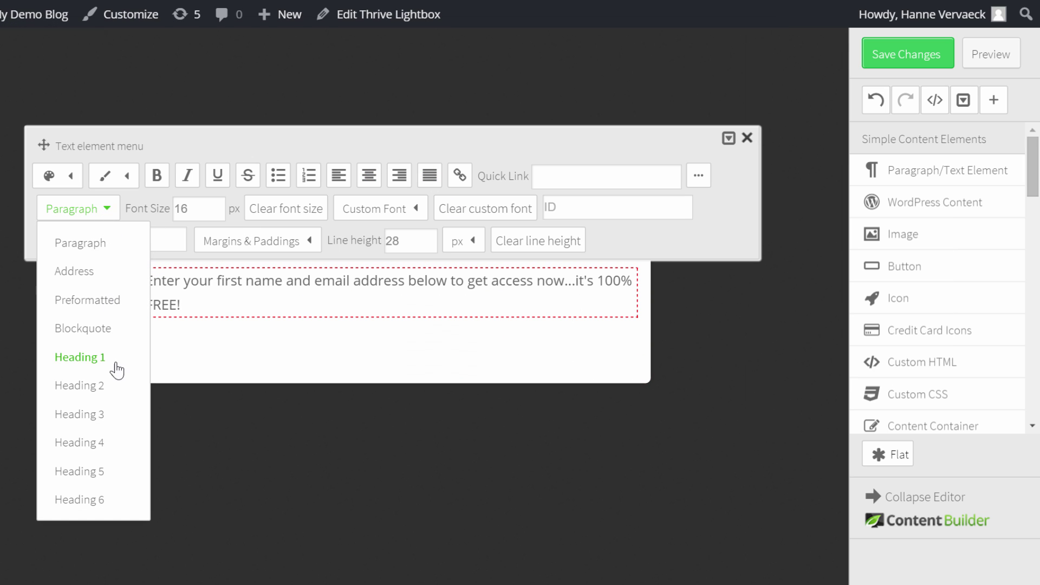
{"action": "left_click", "coordinate": [94, 416]}
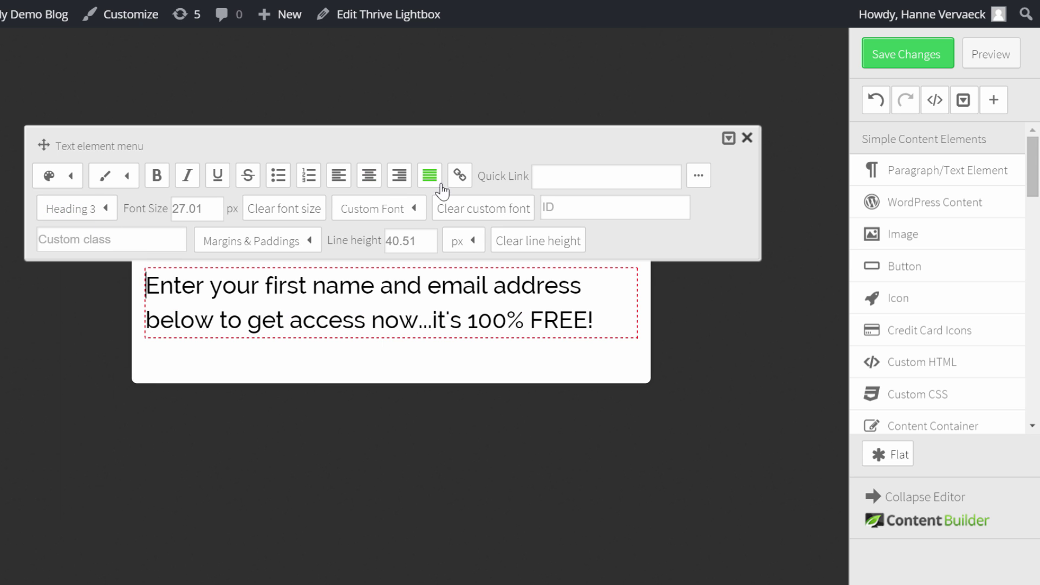
{"action": "left_click", "coordinate": [370, 181]}
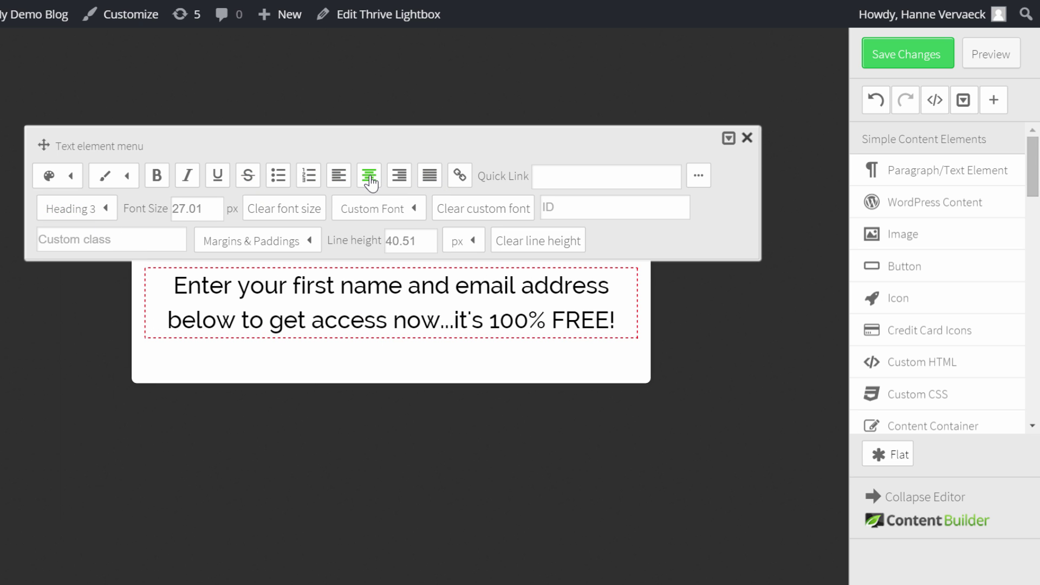
{"action": "left_click", "coordinate": [705, 341]}
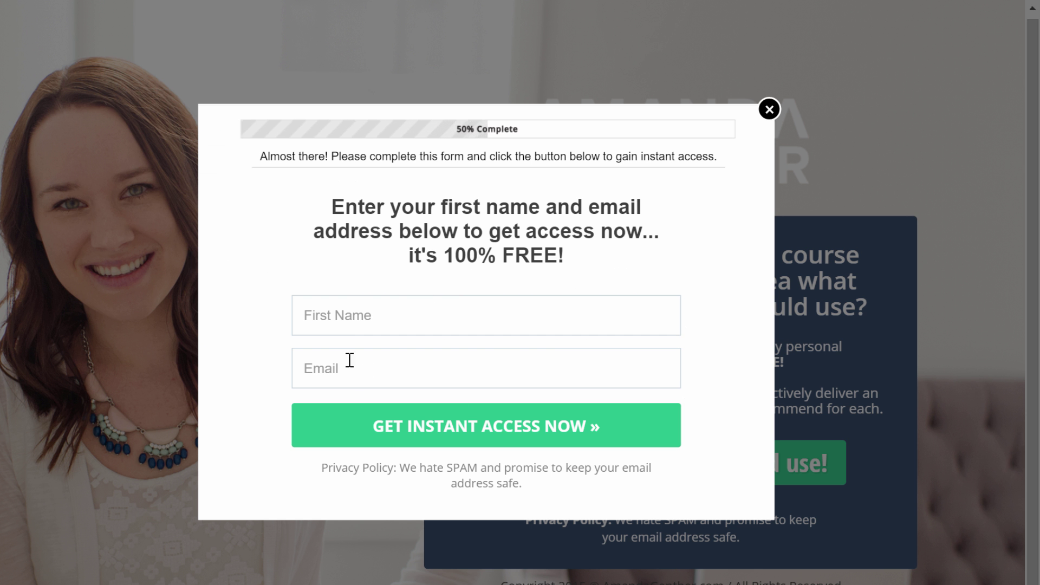
{"action": "key", "text": "alt+Tab"}
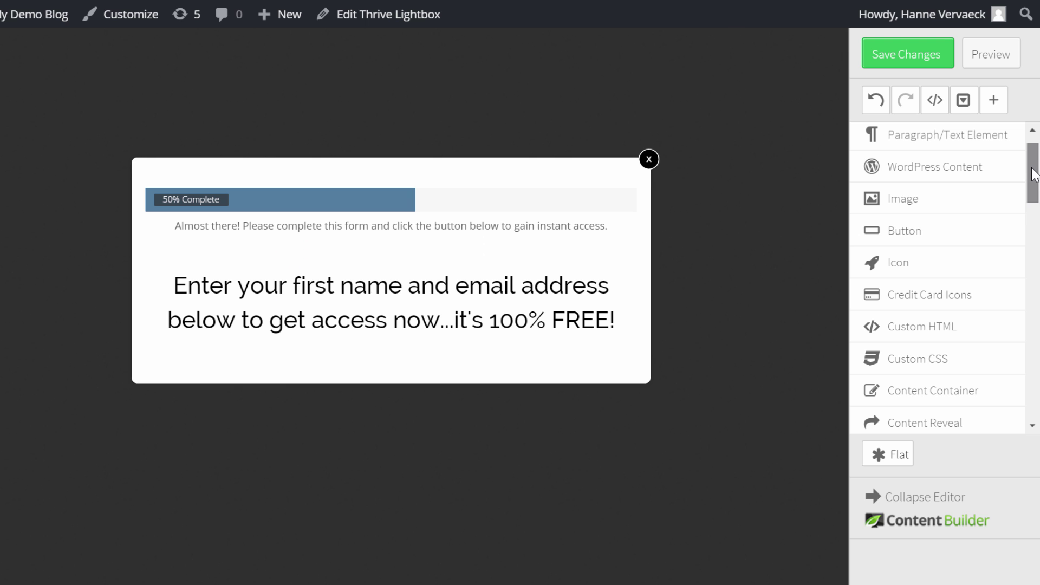
Step: Place a Lead Generation opt-in form in the lightbox below the heading
{"action": "scroll", "coordinate": [1036, 169], "scroll_direction": "down", "scroll_amount": 1}
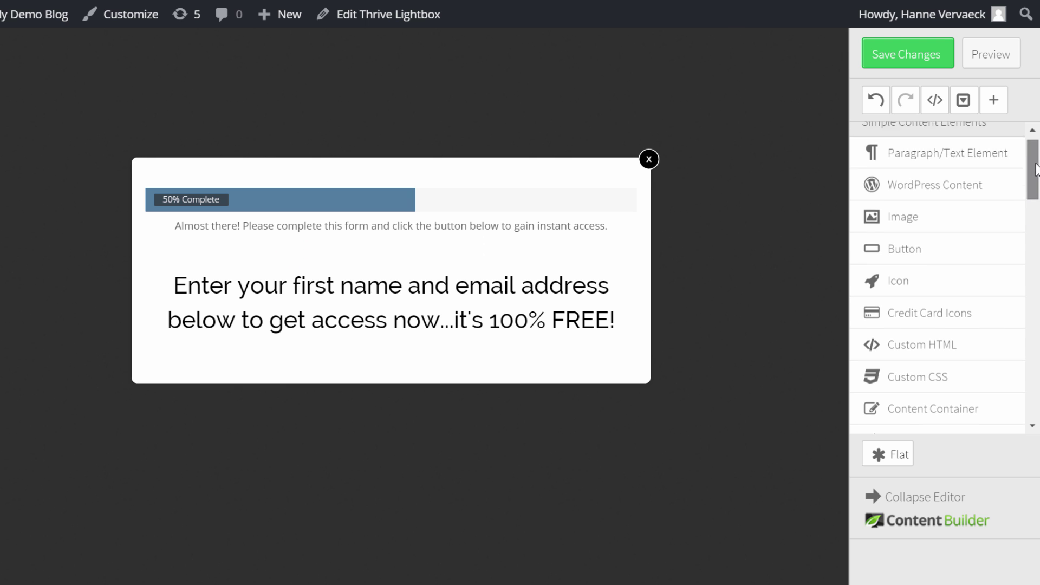
{"action": "scroll", "coordinate": [1036, 169], "scroll_direction": "up", "scroll_amount": 1}
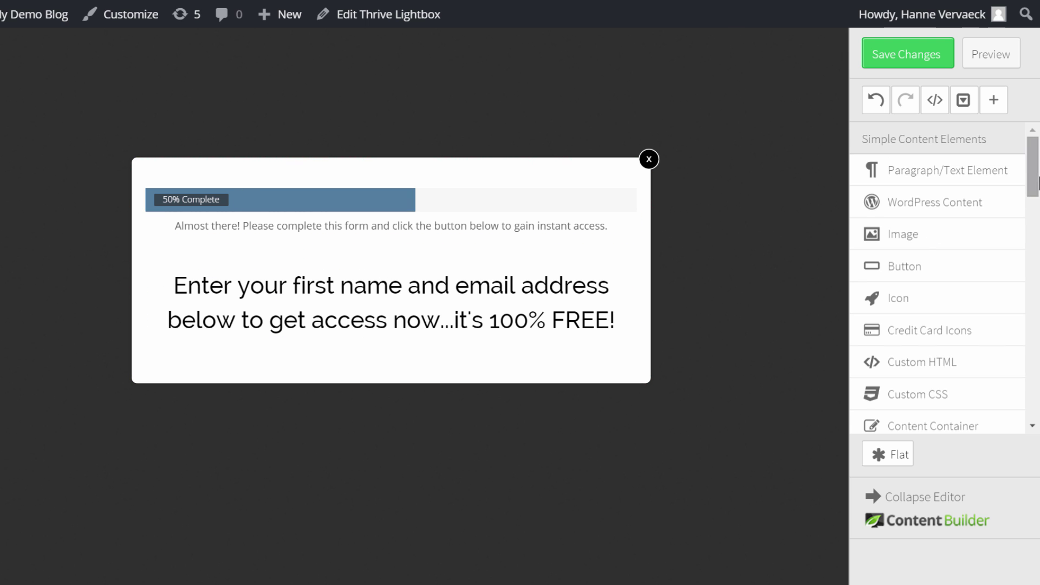
{"action": "left_click_drag", "start_coordinate": [1032, 165], "coordinate": [1037, 275]}
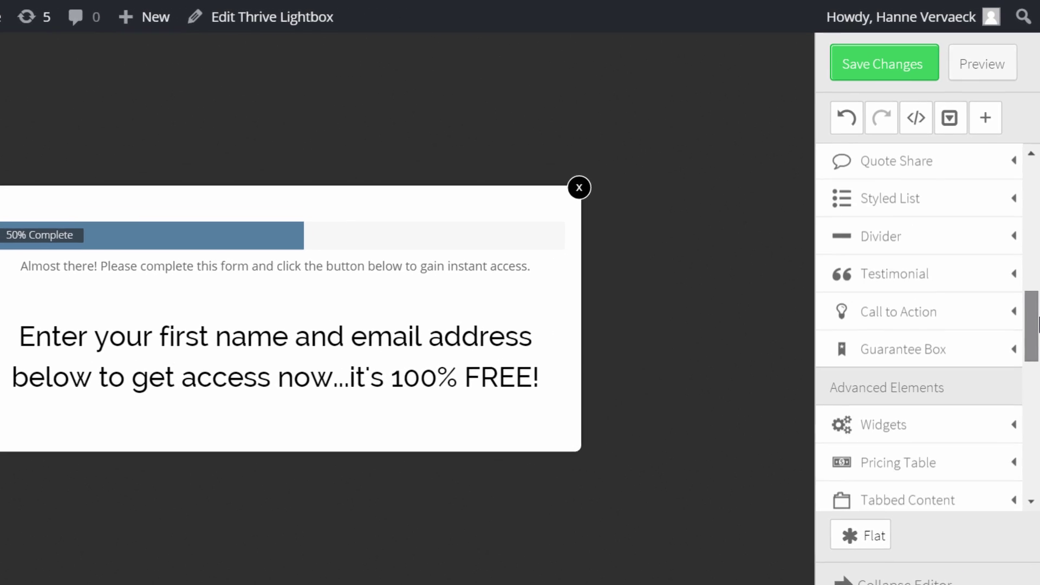
{"action": "left_click_drag", "start_coordinate": [1038, 325], "coordinate": [1035, 409]}
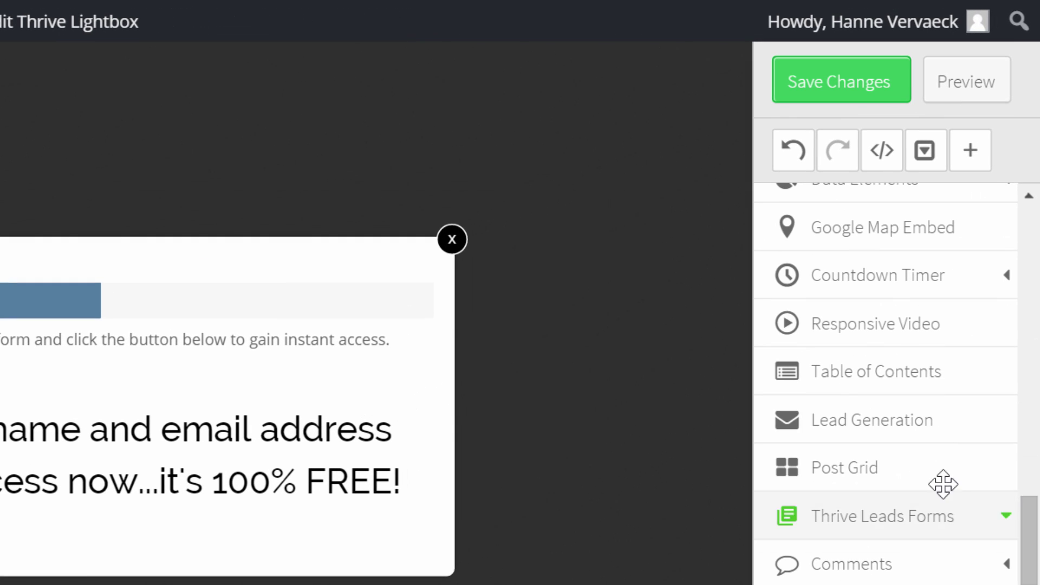
{"action": "left_click_drag", "start_coordinate": [903, 425], "coordinate": [0, 515]}
{"action": "left_click_drag", "start_coordinate": [181, 412], "coordinate": [355, 422]}
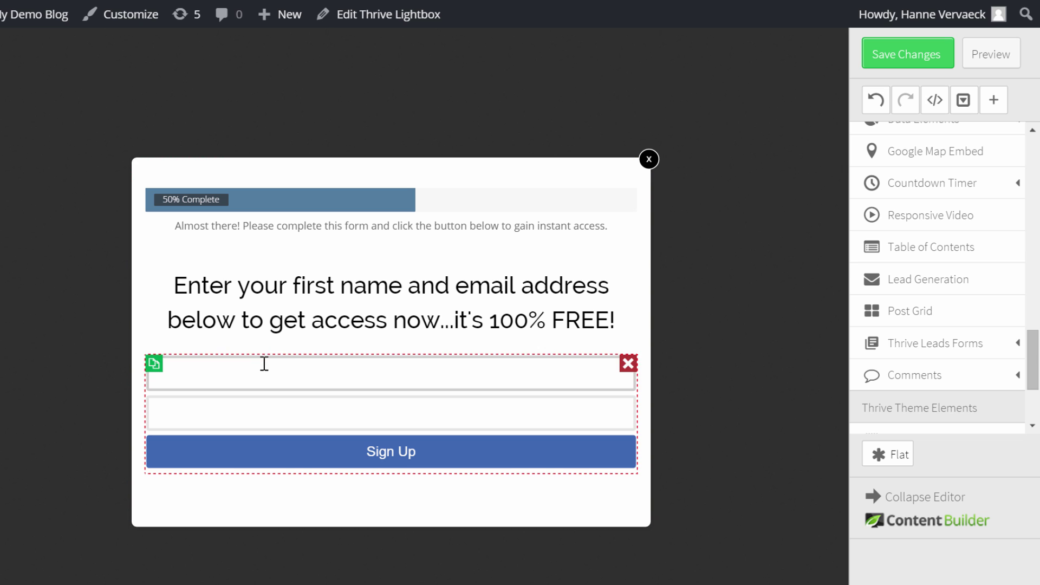
Step: Keep the form's Vertical layout, set its width to 481, and centre it
{"action": "left_click", "coordinate": [301, 376]}
{"action": "left_click", "coordinate": [557, 296]}
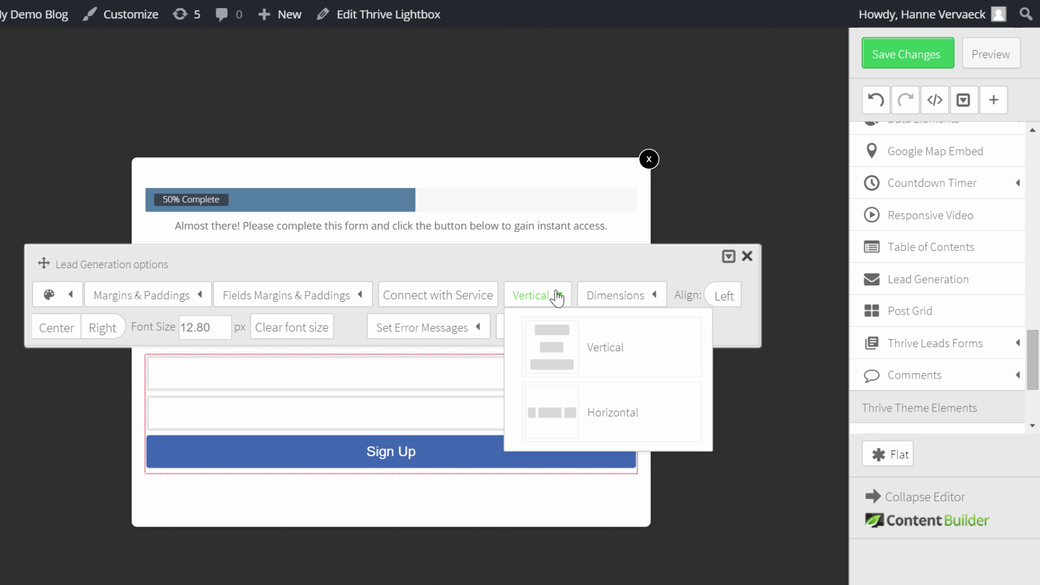
{"action": "left_click", "coordinate": [622, 415]}
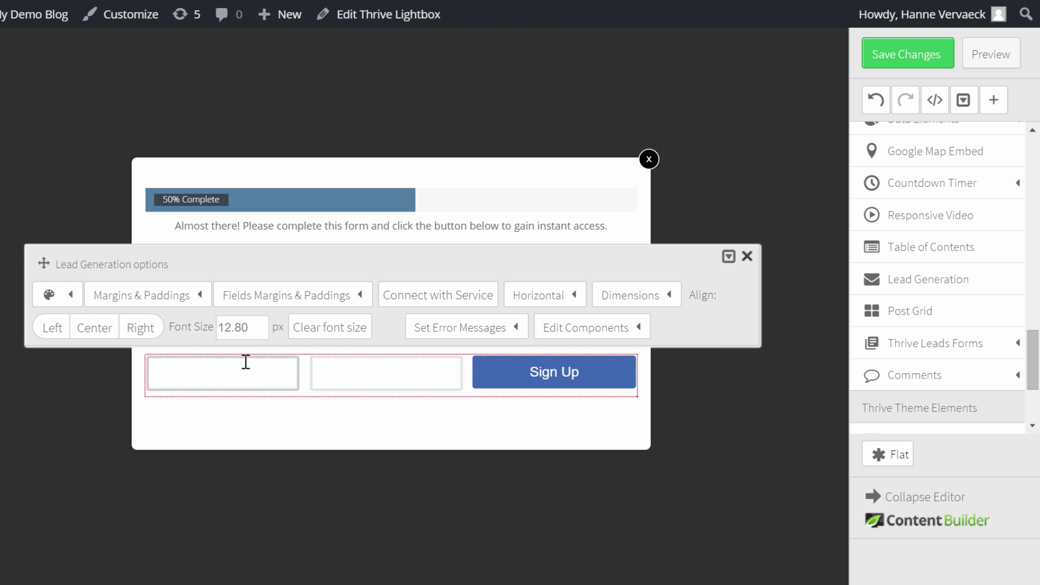
{"action": "left_click", "coordinate": [568, 297]}
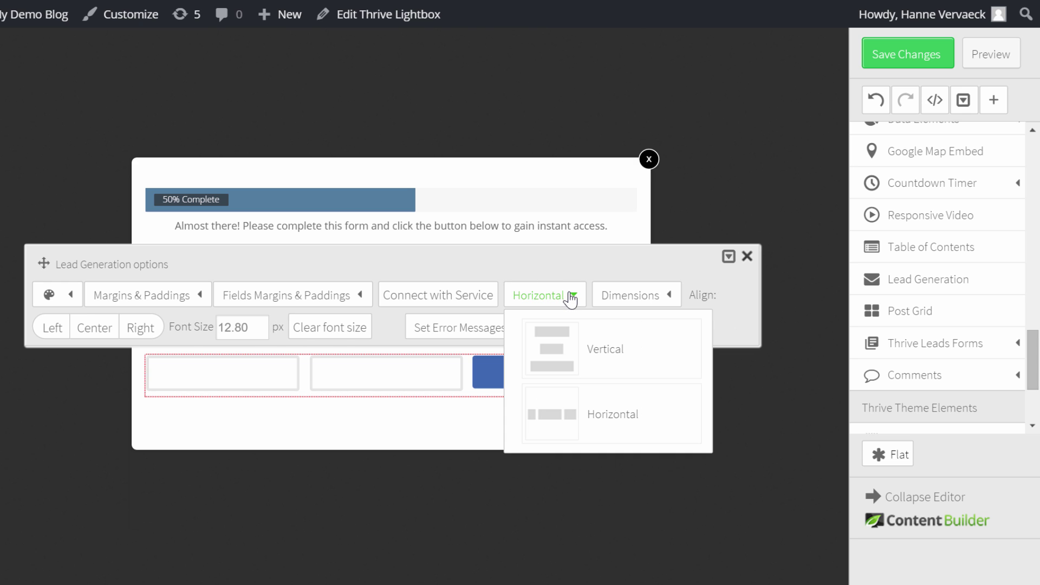
{"action": "left_click", "coordinate": [628, 353]}
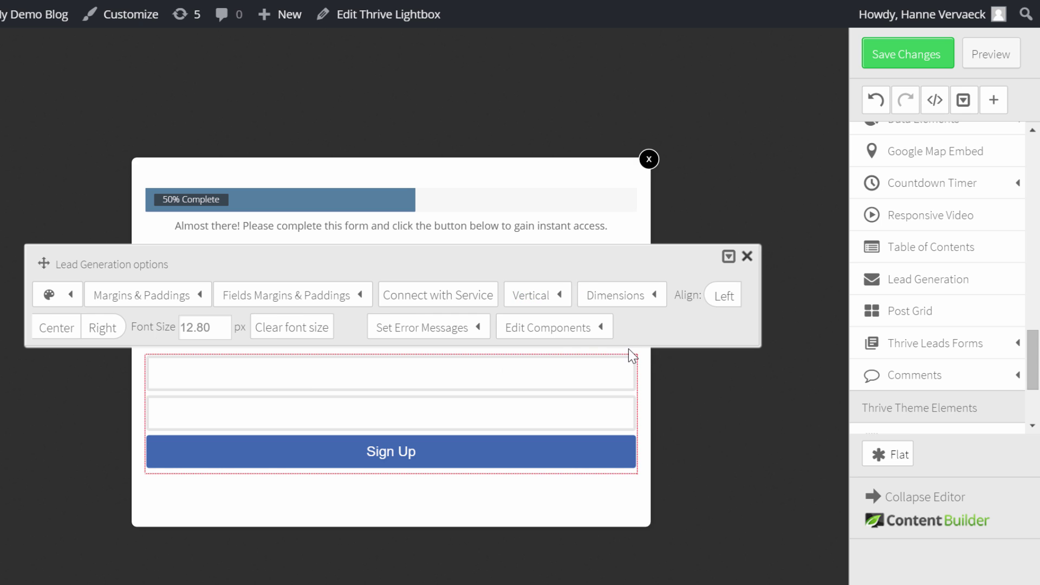
{"action": "left_click", "coordinate": [658, 298]}
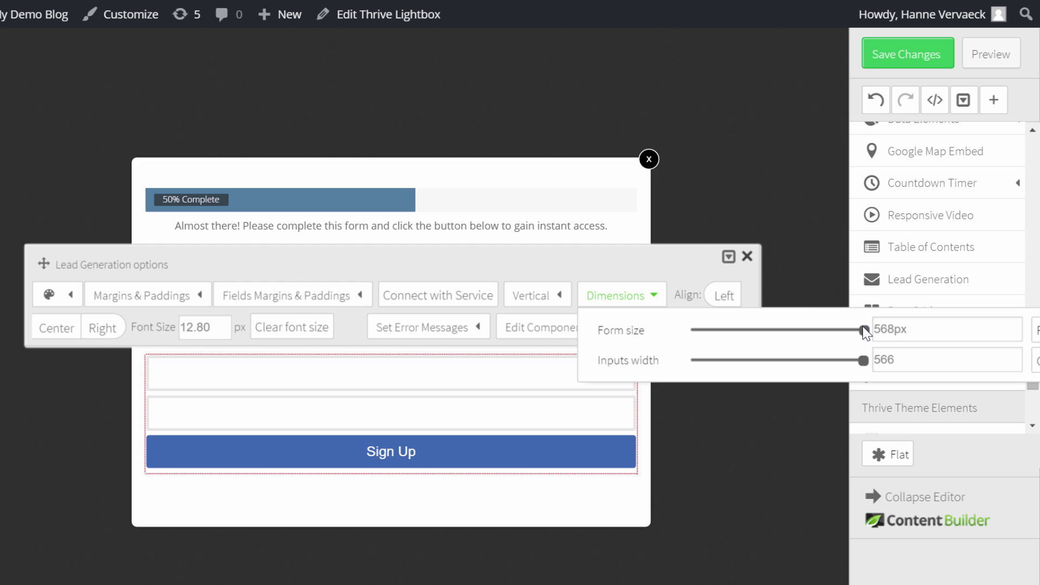
{"action": "left_click_drag", "start_coordinate": [865, 337], "coordinate": [809, 347]}
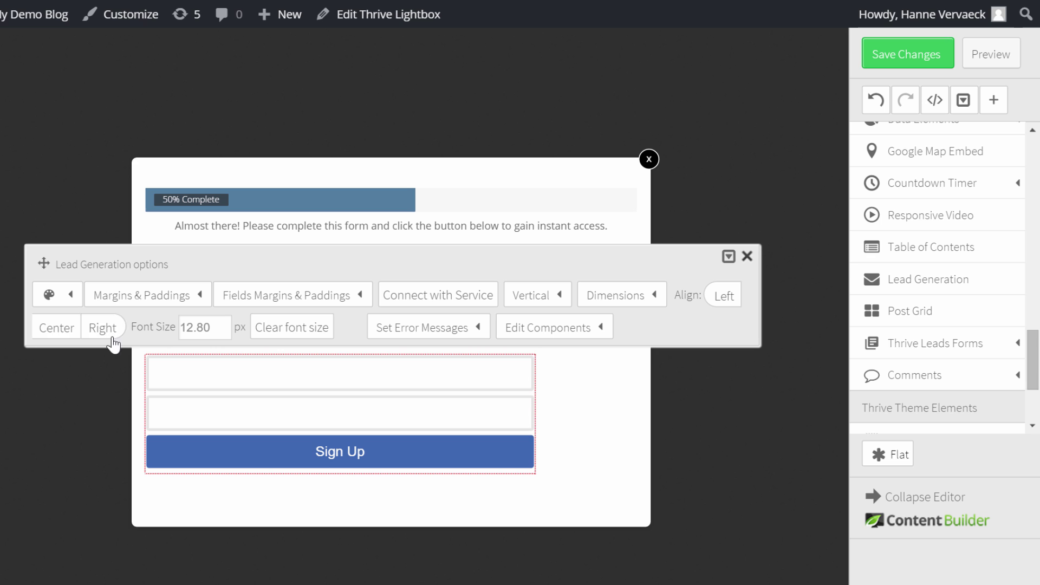
{"action": "left_click", "coordinate": [57, 335]}
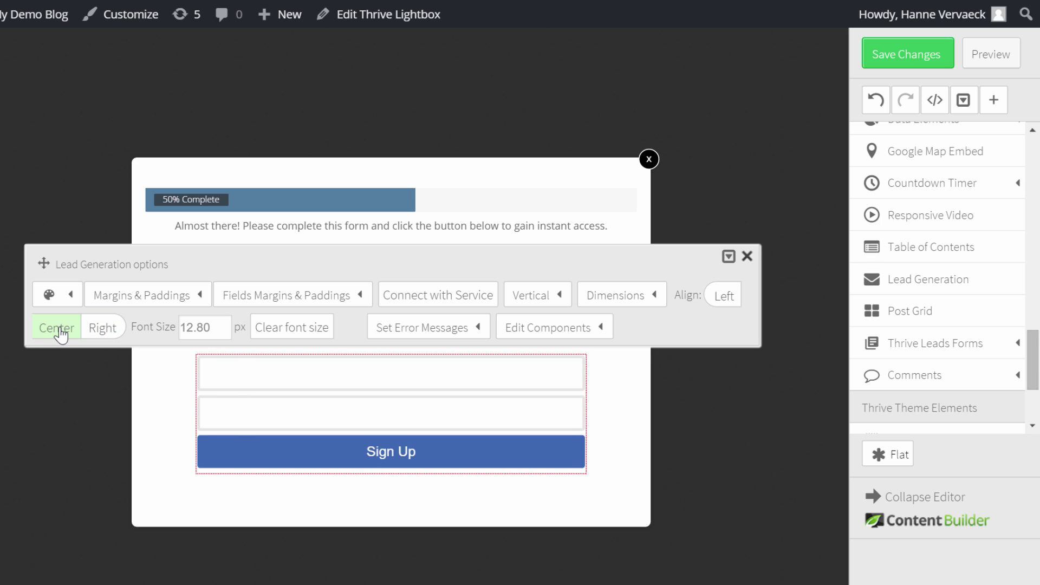
{"action": "left_click", "coordinate": [720, 417]}
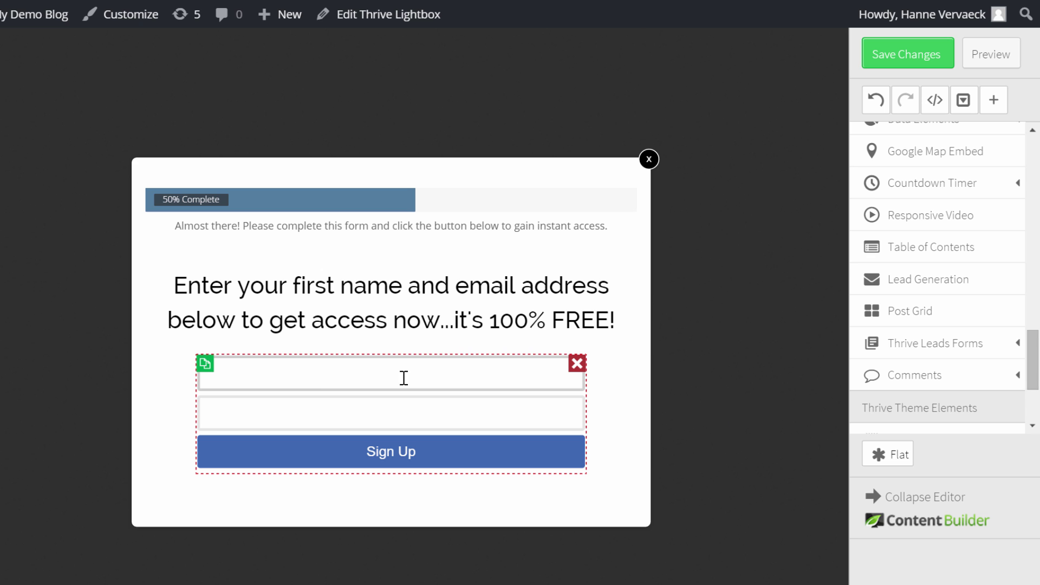
Step: Relabel the form's submit button 'GET INSTANT ACCESS NOW >>'
{"action": "left_click", "coordinate": [285, 360]}
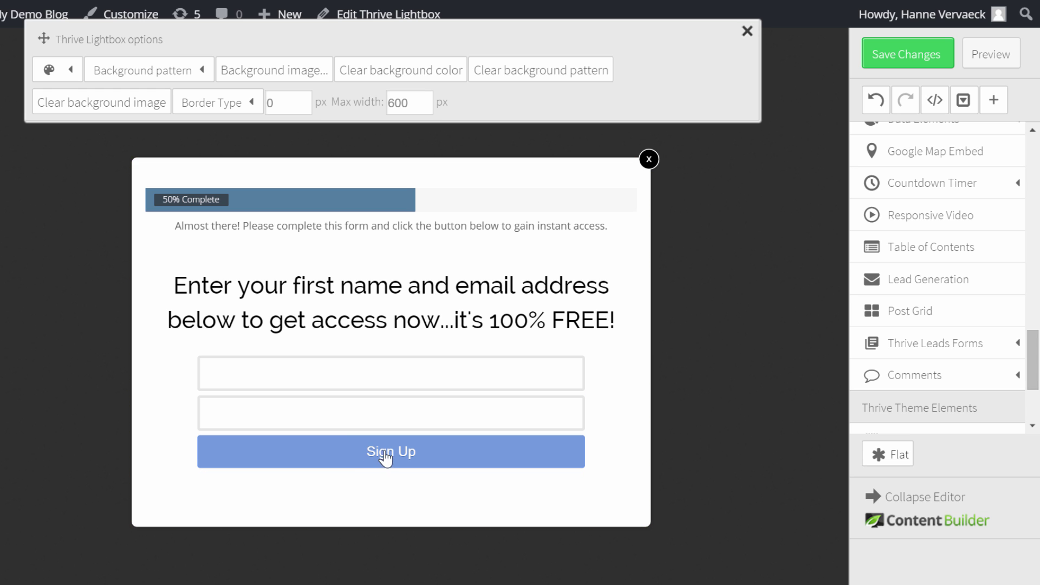
{"action": "left_click", "coordinate": [374, 414]}
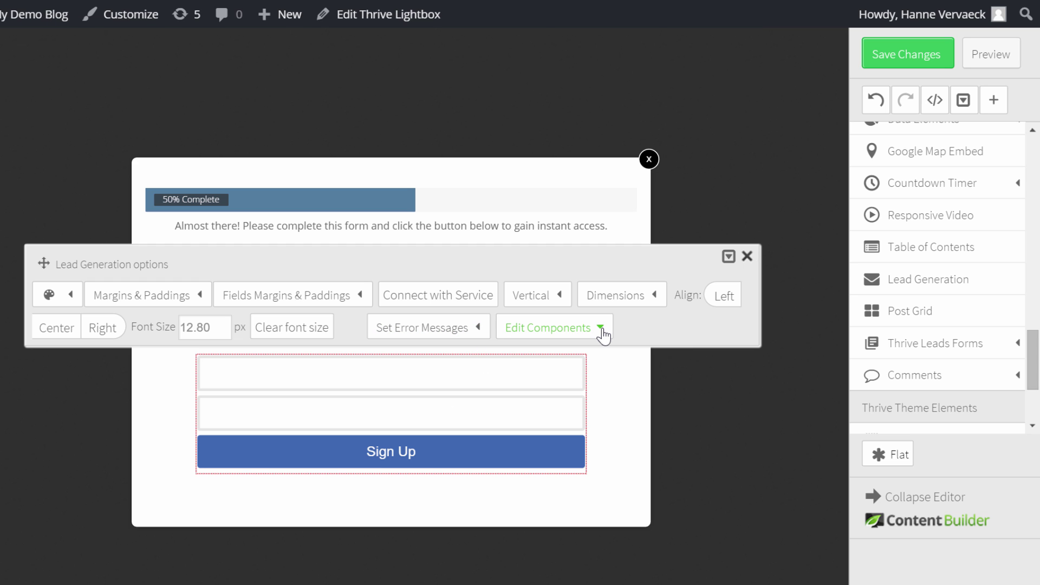
{"action": "left_click", "coordinate": [602, 336]}
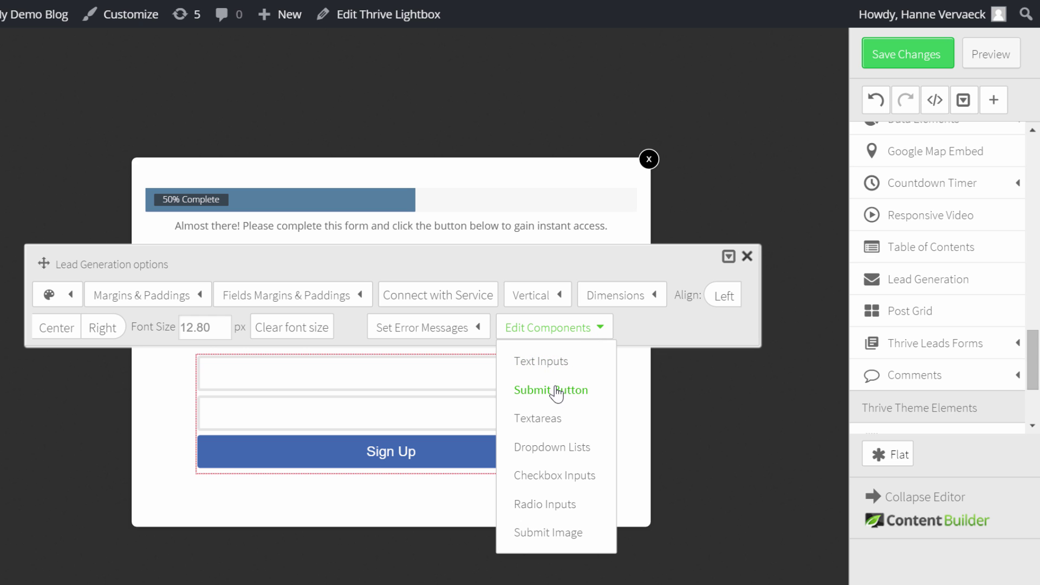
{"action": "left_click", "coordinate": [573, 399]}
{"action": "left_click_drag", "start_coordinate": [412, 420], "coordinate": [319, 395]}
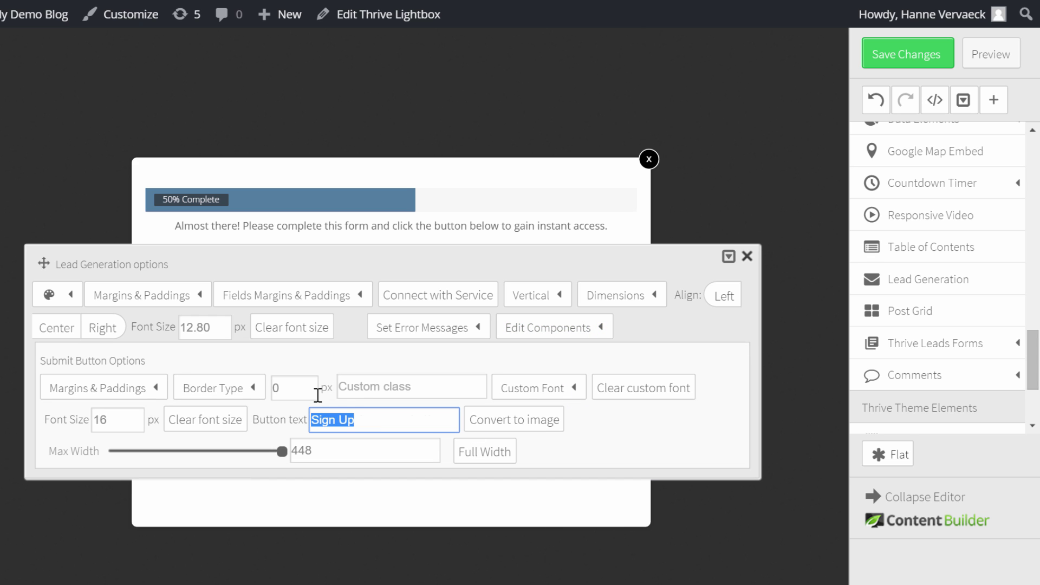
{"action": "type", "text": "GET INSTANT ACCESS NOW >>"}
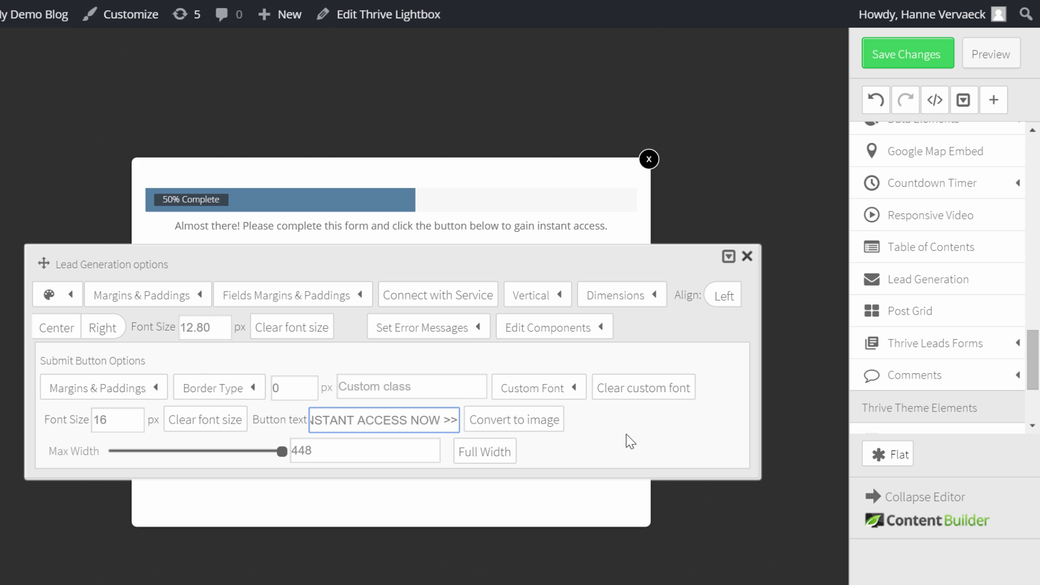
{"action": "key", "text": "Return"}
Step: Give the submit button the red default colour
{"action": "left_click", "coordinate": [518, 457]}
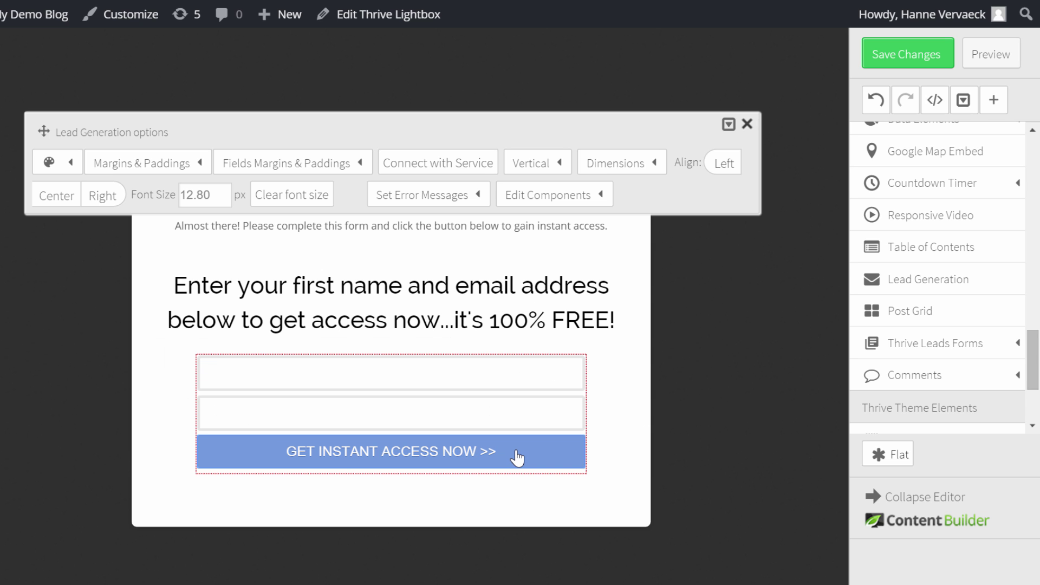
{"action": "left_click", "coordinate": [71, 162]}
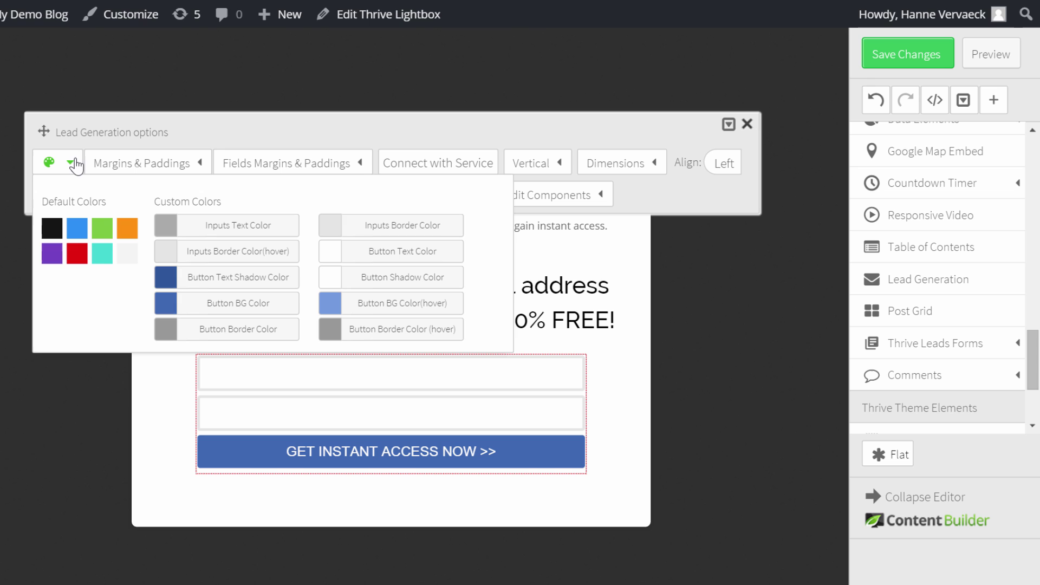
{"action": "left_click", "coordinate": [78, 255]}
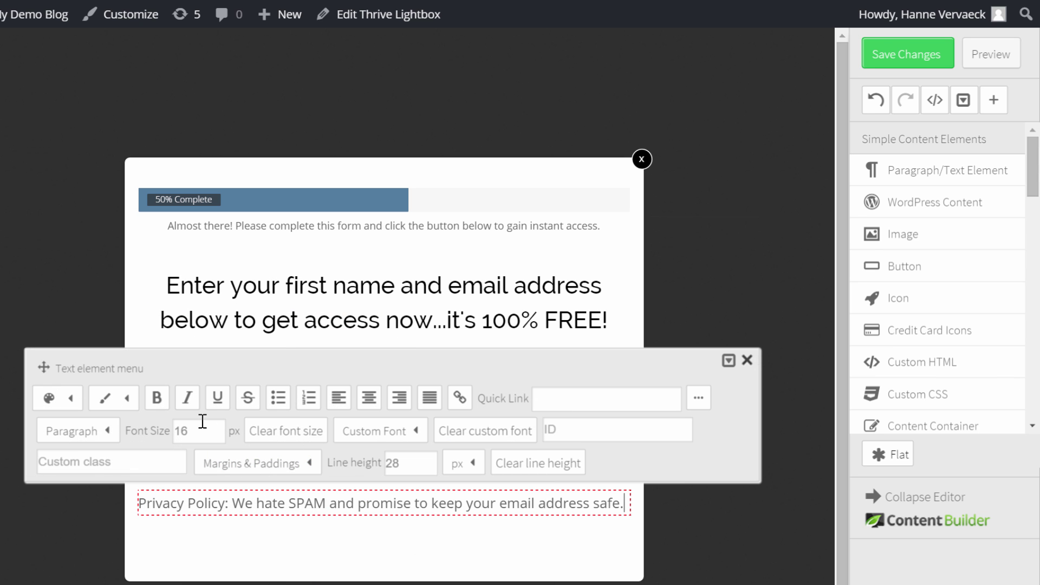
Step: Give the privacy note font size 12, centre alignment and a 10 px bottom margin
{"action": "left_click", "coordinate": [202, 421]}
{"action": "type", "text": "12"}
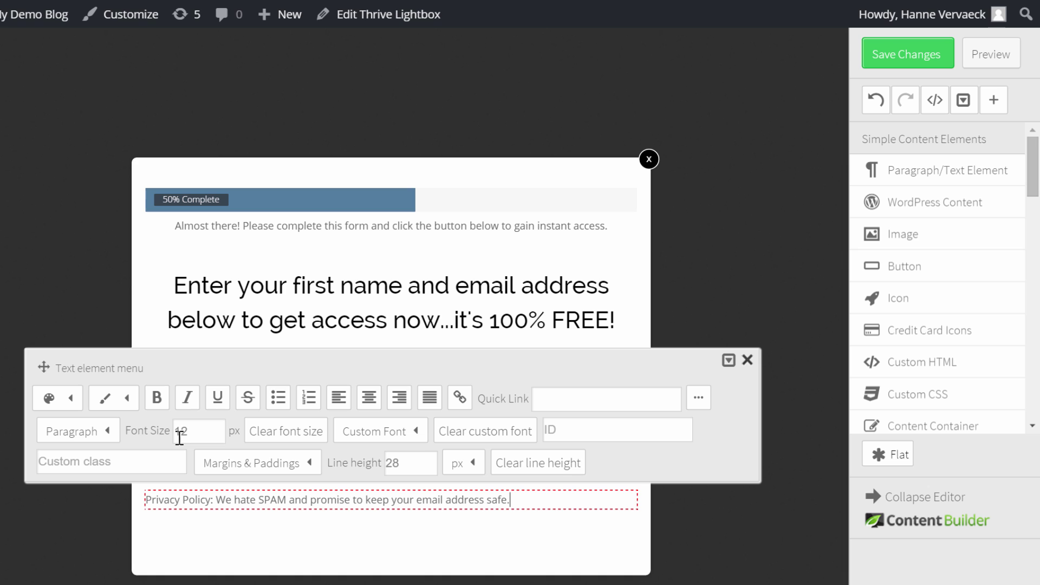
{"action": "left_click", "coordinate": [369, 398]}
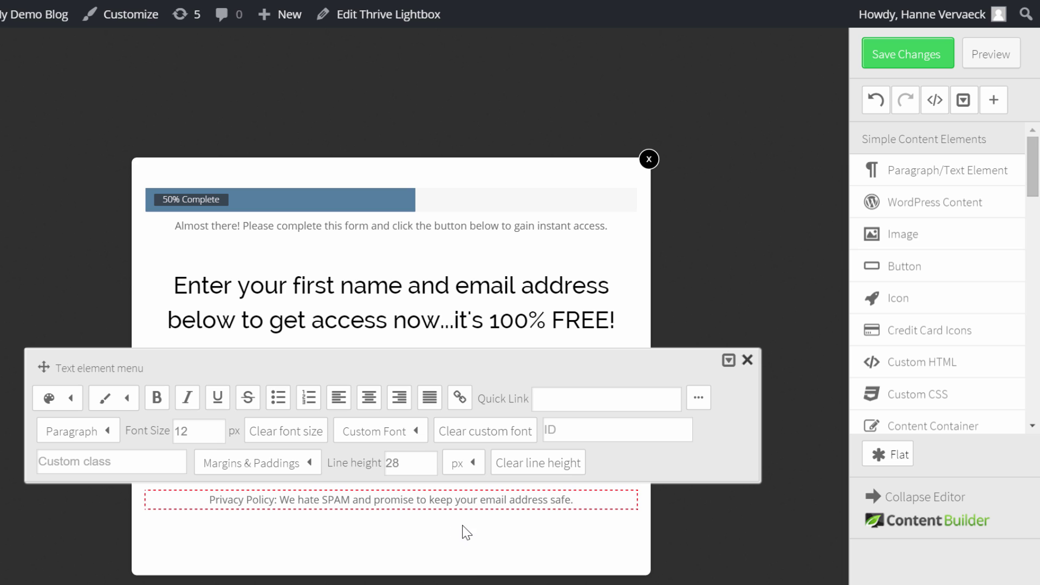
{"action": "left_click", "coordinate": [302, 465]}
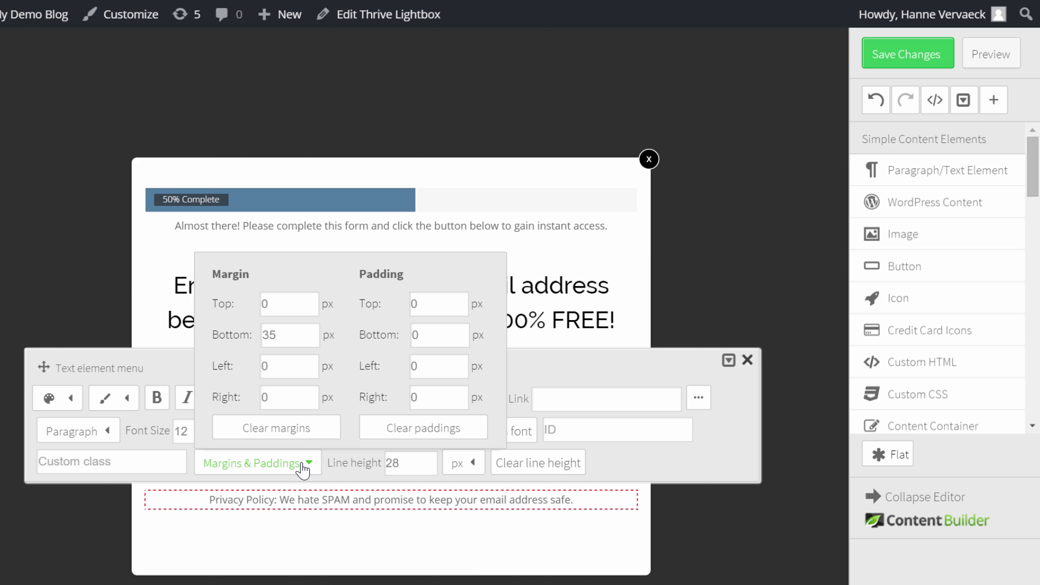
{"action": "left_click_drag", "start_coordinate": [293, 337], "coordinate": [203, 328]}
{"action": "type", "text": "20"}
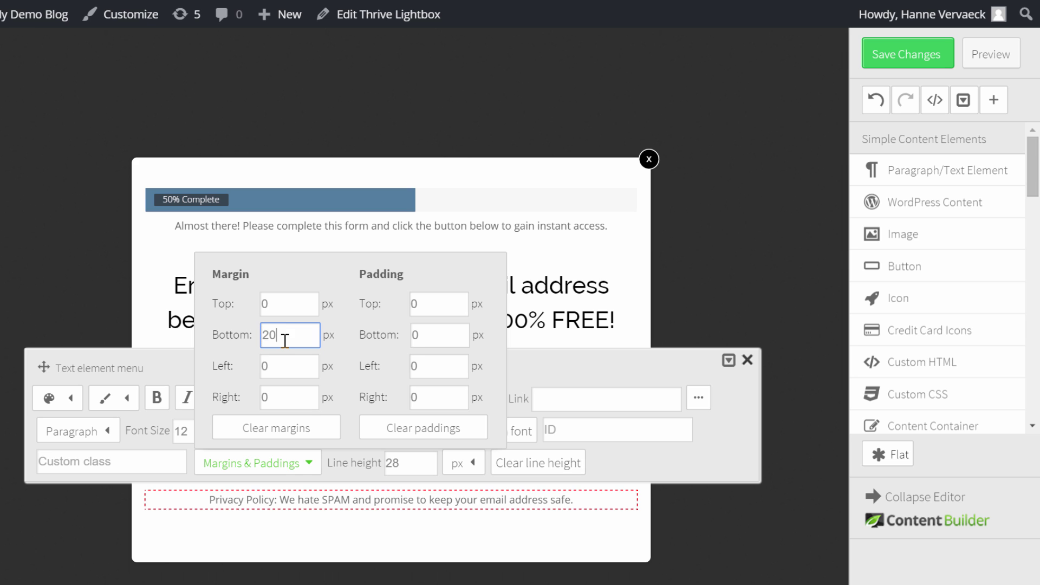
{"action": "type", "text": "10"}
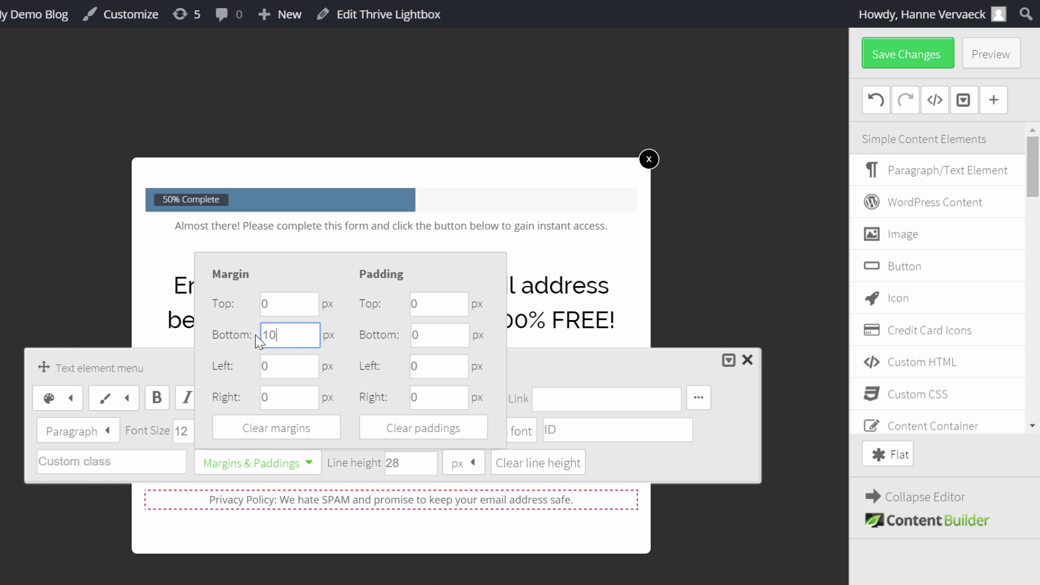
{"action": "left_click", "coordinate": [730, 544]}
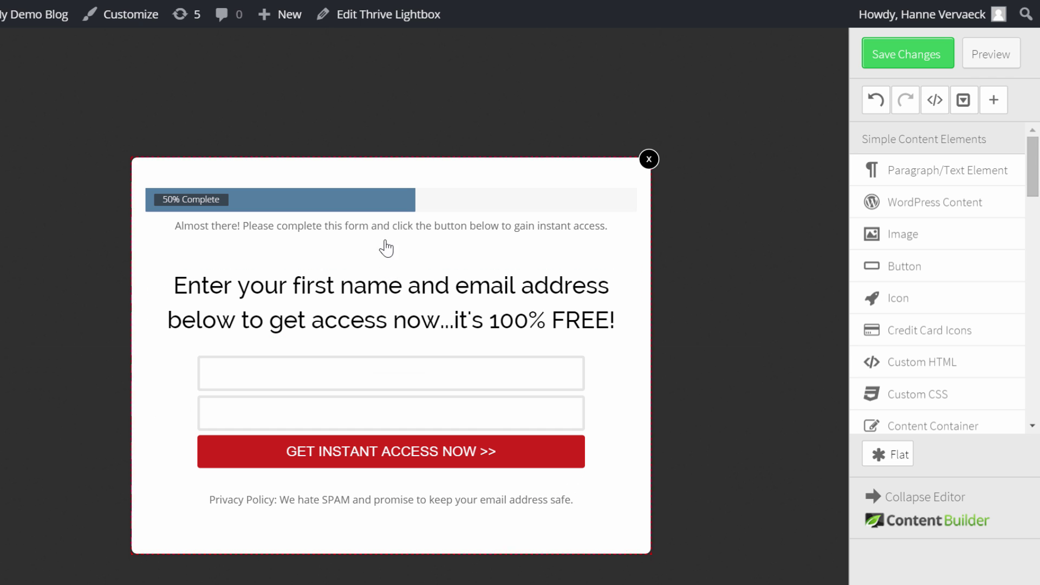
Step: Set the main heading's top margin to 10 px
{"action": "left_click", "coordinate": [380, 281]}
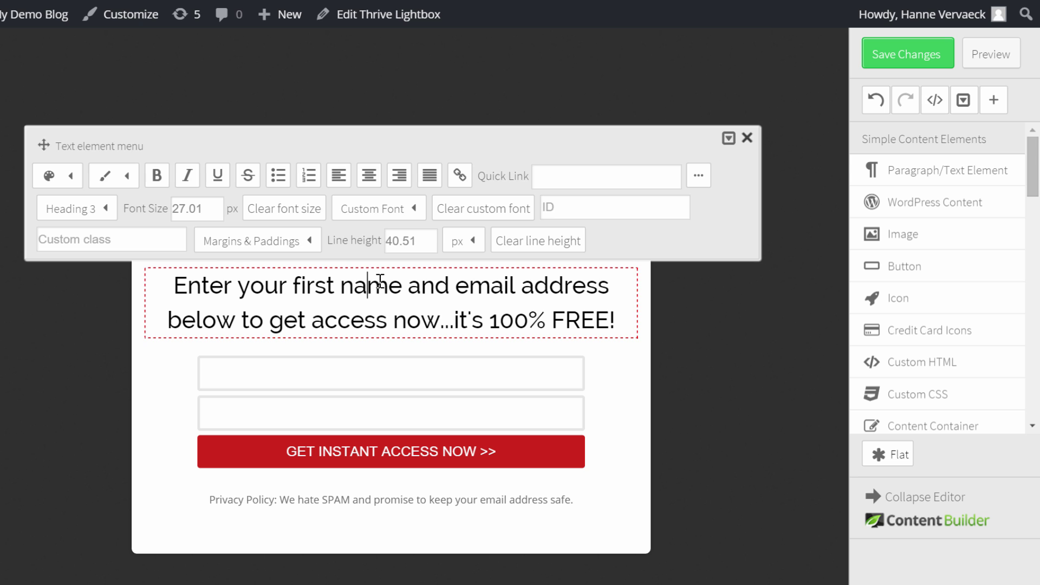
{"action": "left_click", "coordinate": [306, 252]}
{"action": "double_click", "coordinate": [288, 305]}
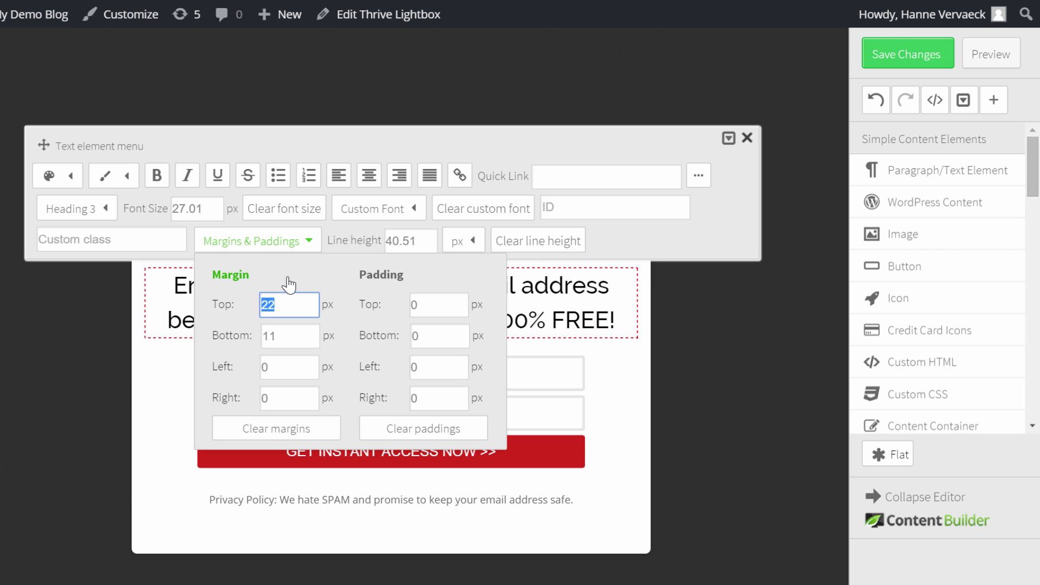
{"action": "type", "text": "10"}
{"action": "left_click", "coordinate": [697, 331]}
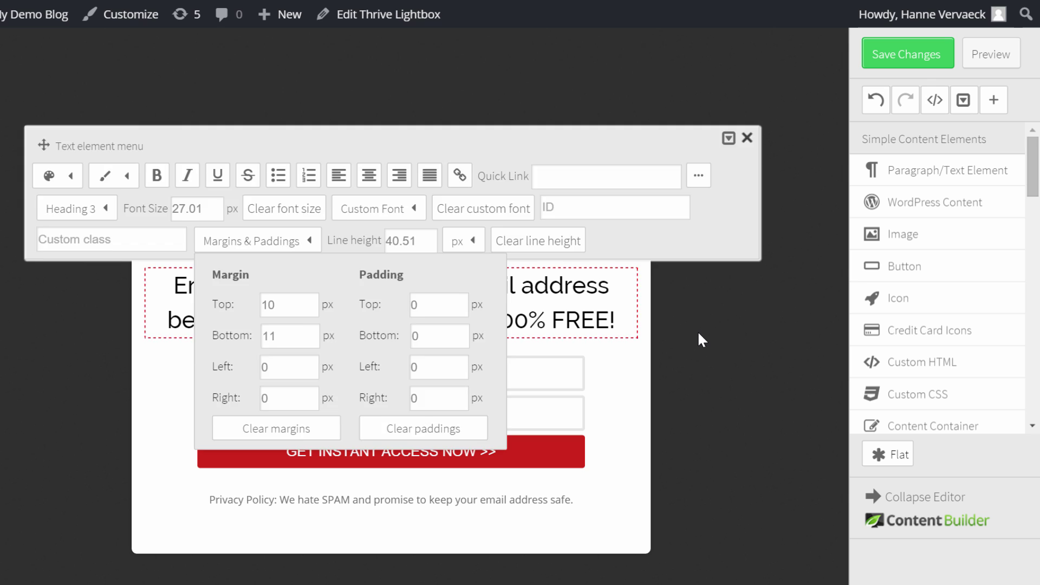
Step: Set the 'Almost there!' line's bottom margin to 20 px
{"action": "left_click", "coordinate": [345, 230]}
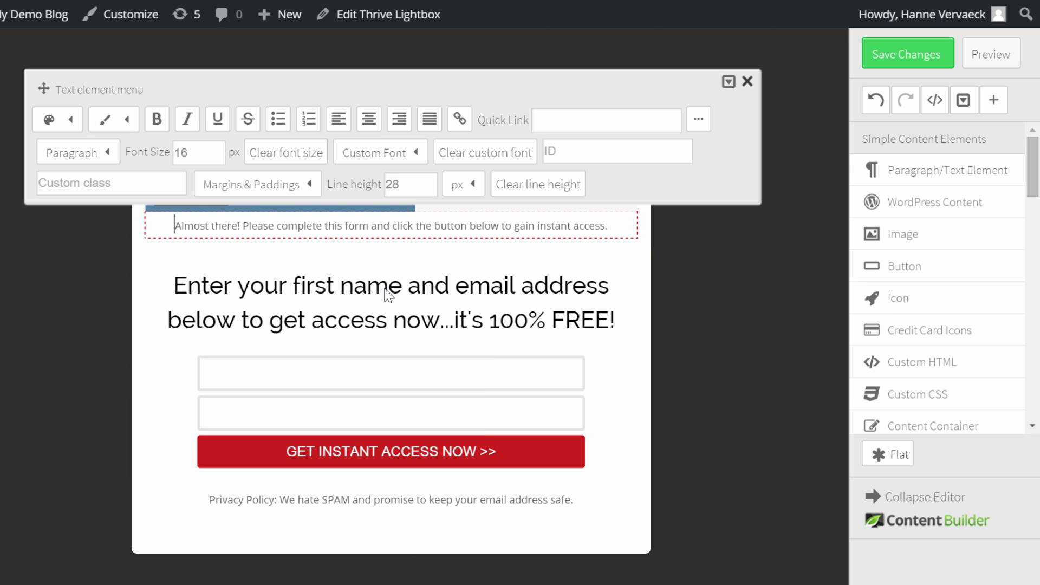
{"action": "left_click", "coordinate": [255, 191]}
{"action": "left_click_drag", "start_coordinate": [284, 274], "coordinate": [236, 281]}
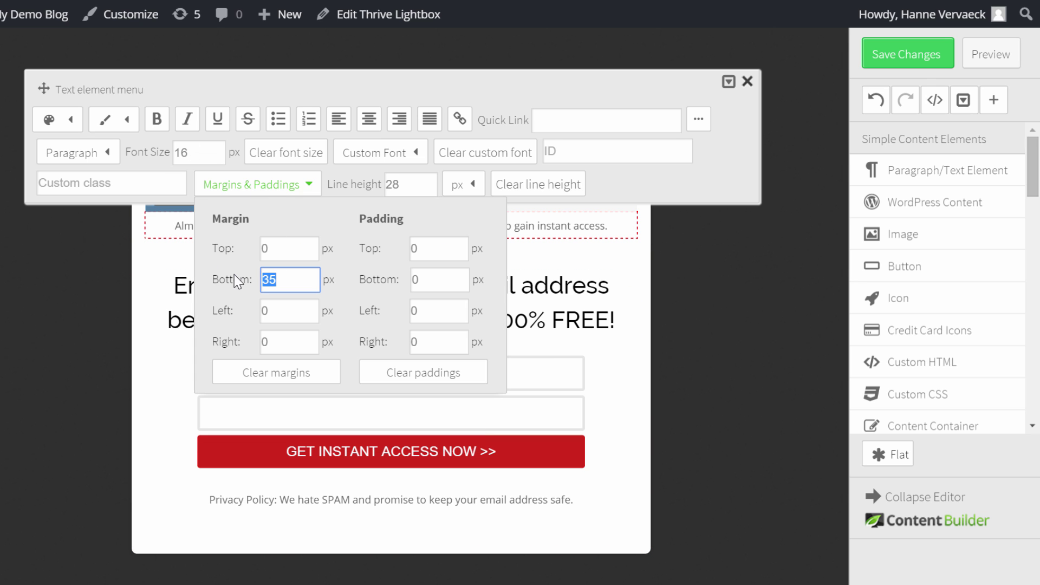
{"action": "type", "text": "10"}
{"action": "key", "text": "BackSpace"}
{"action": "key", "text": "BackSpace"}
{"action": "type", "text": "20"}
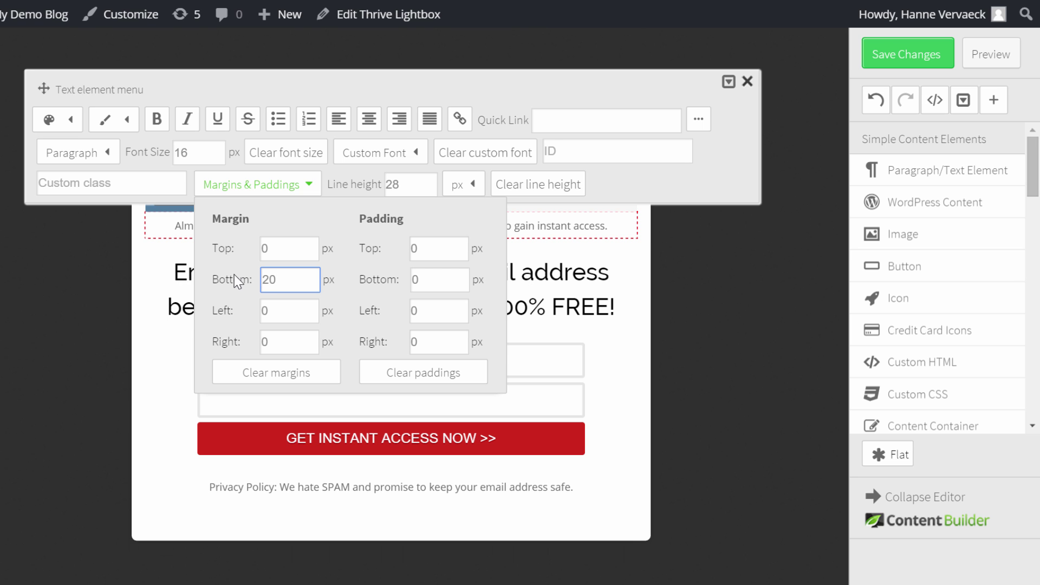
{"action": "left_click", "coordinate": [700, 275]}
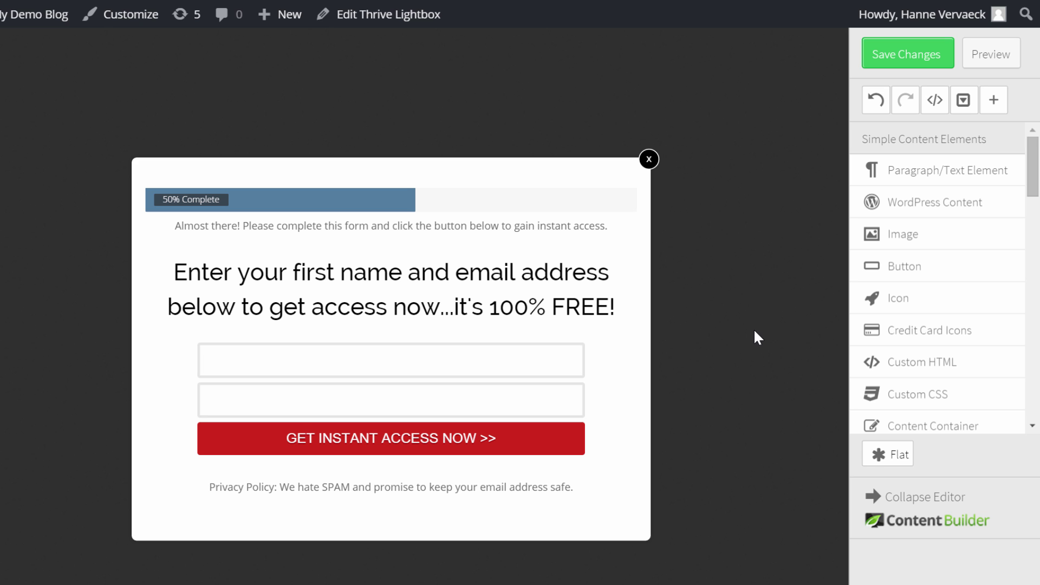
{"action": "key", "text": "alt+Tab"}
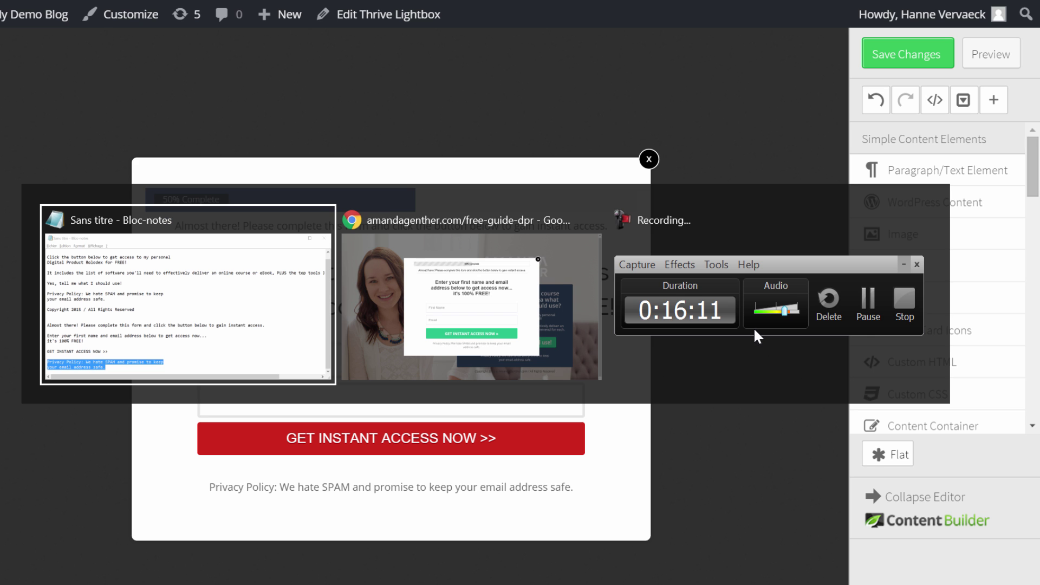
{"action": "key", "text": "alt+Tab"}
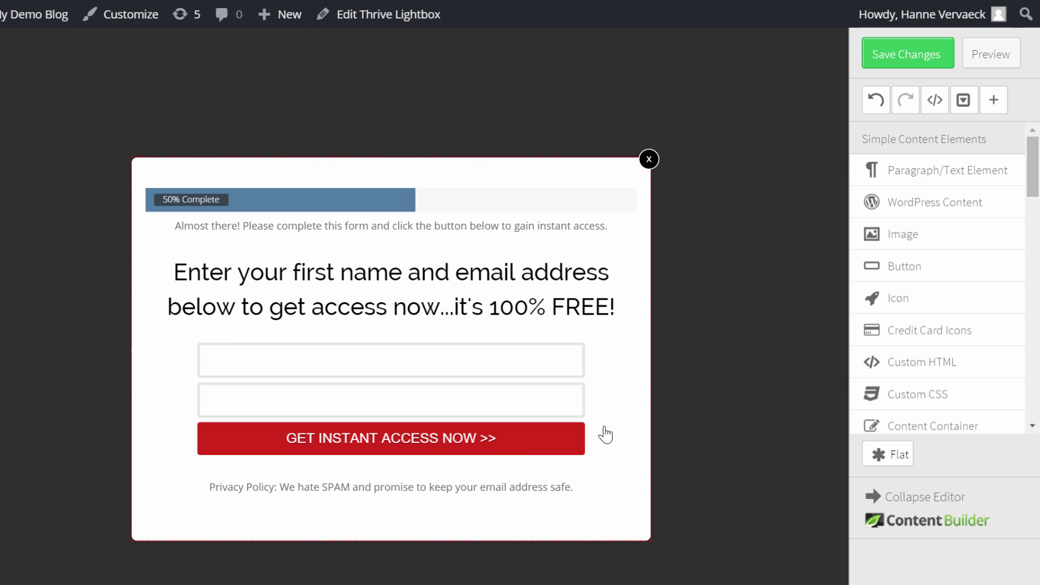
Step: Review the form's email service connection without changes, then save the lightbox edits
{"action": "left_click", "coordinate": [520, 448]}
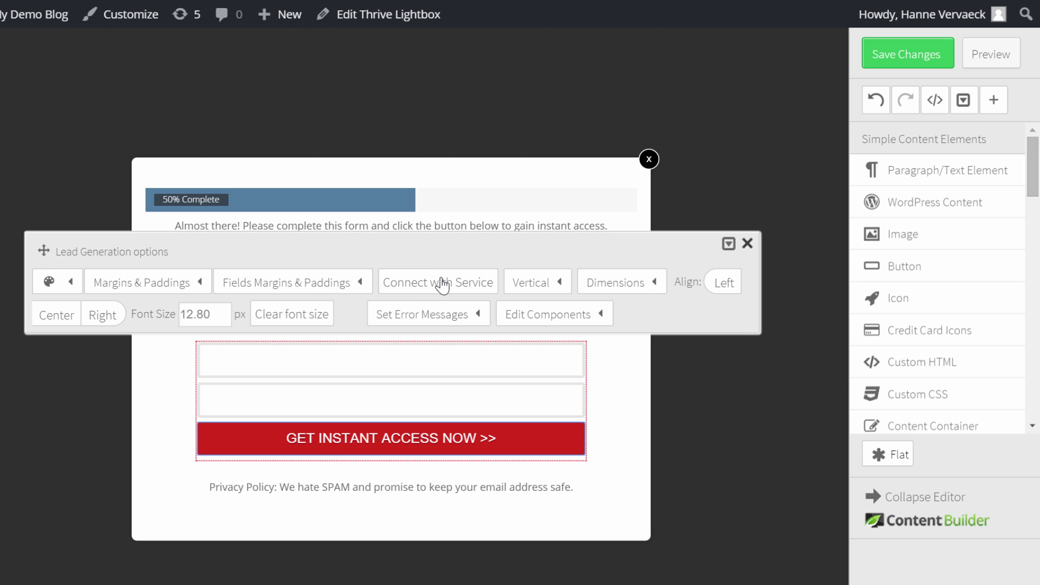
{"action": "left_click", "coordinate": [443, 283]}
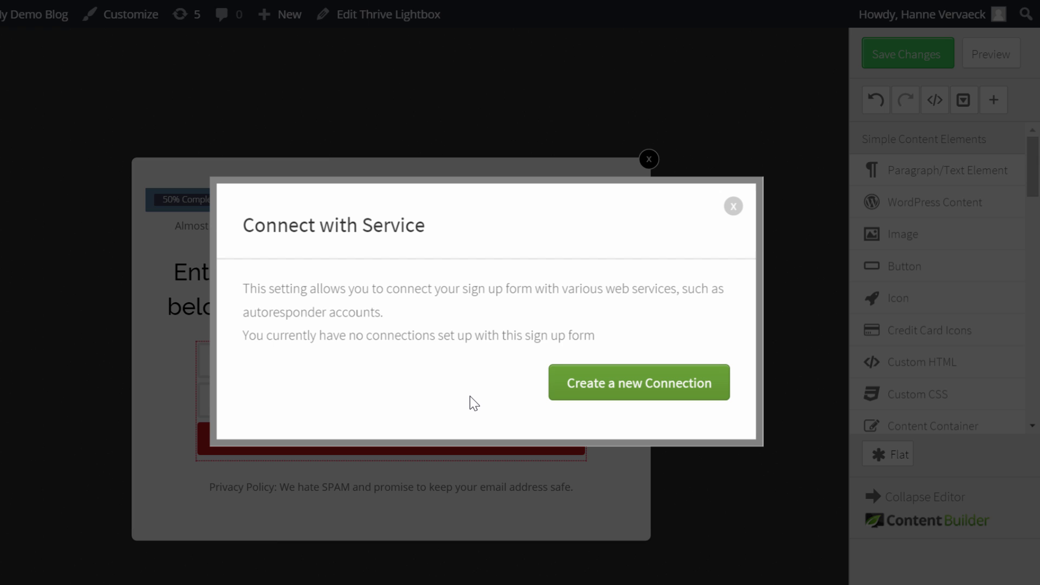
{"action": "key", "text": "Escape"}
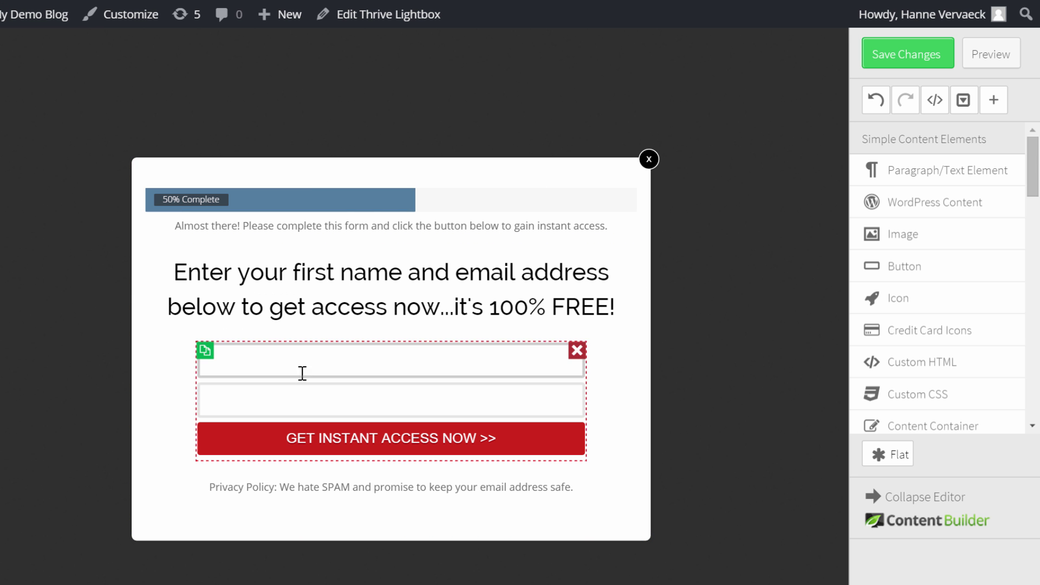
{"action": "left_click", "coordinate": [908, 70]}
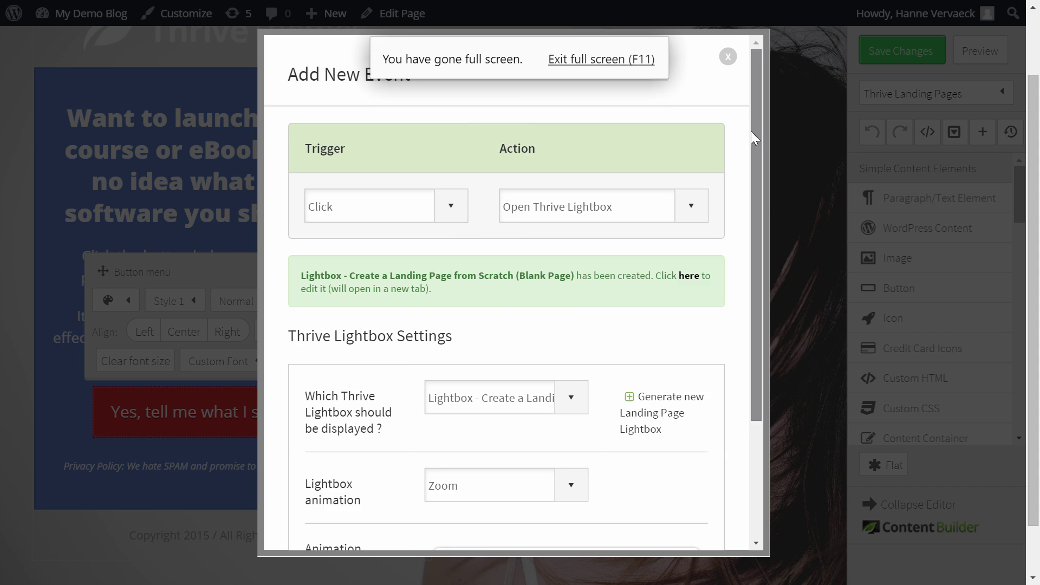
Step: Save a Click event on the red button that opens the Thrive lightbox with Zoom
{"action": "scroll", "coordinate": [753, 135], "scroll_direction": "down", "scroll_amount": 2}
{"action": "scroll", "coordinate": [770, 228], "scroll_direction": "down", "scroll_amount": 1}
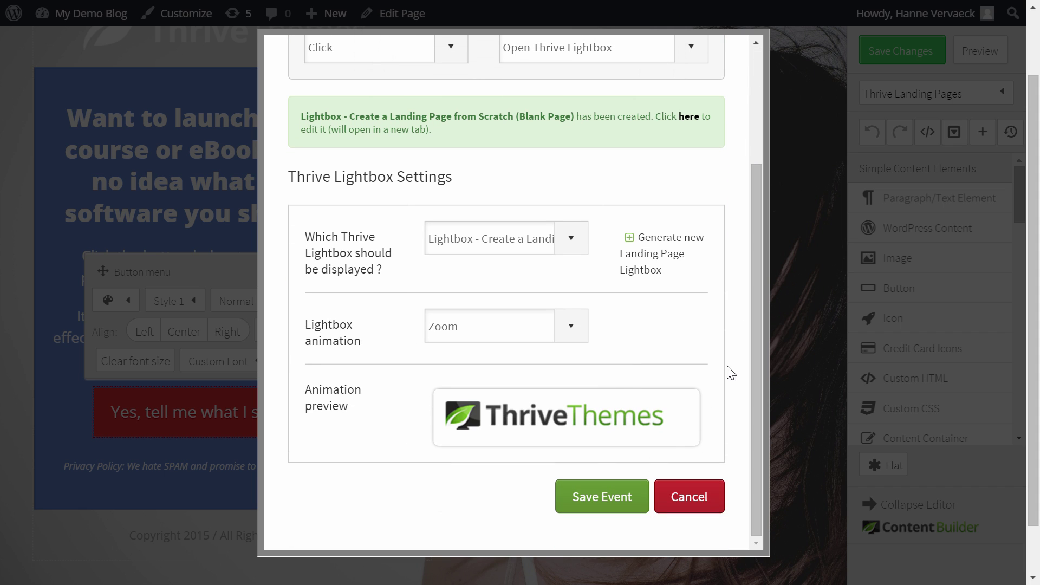
{"action": "scroll", "coordinate": [759, 411], "scroll_direction": "up", "scroll_amount": 3}
{"action": "scroll", "coordinate": [757, 334], "scroll_direction": "down", "scroll_amount": 3}
{"action": "left_click", "coordinate": [593, 506]}
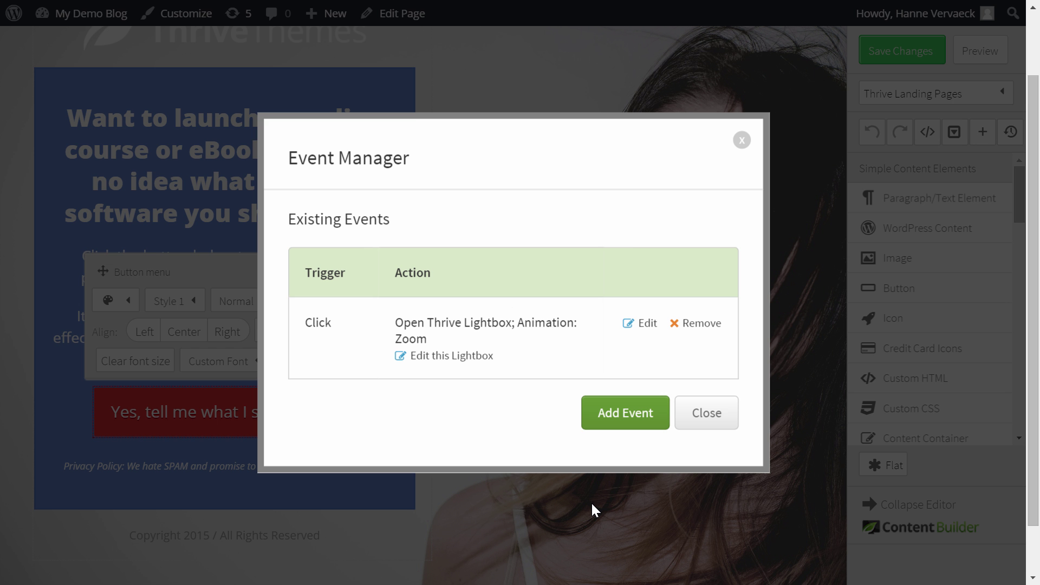
{"action": "left_click", "coordinate": [715, 420]}
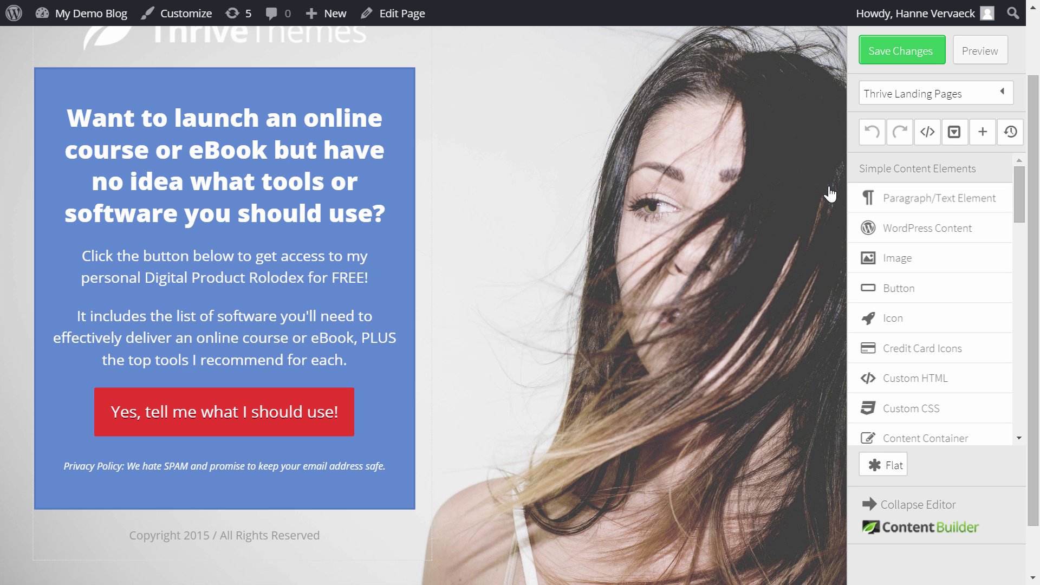
Step: Save and preview the landing page, confirming the red button opens the opt-in lightbox
{"action": "left_click", "coordinate": [904, 54]}
{"action": "left_click", "coordinate": [987, 56]}
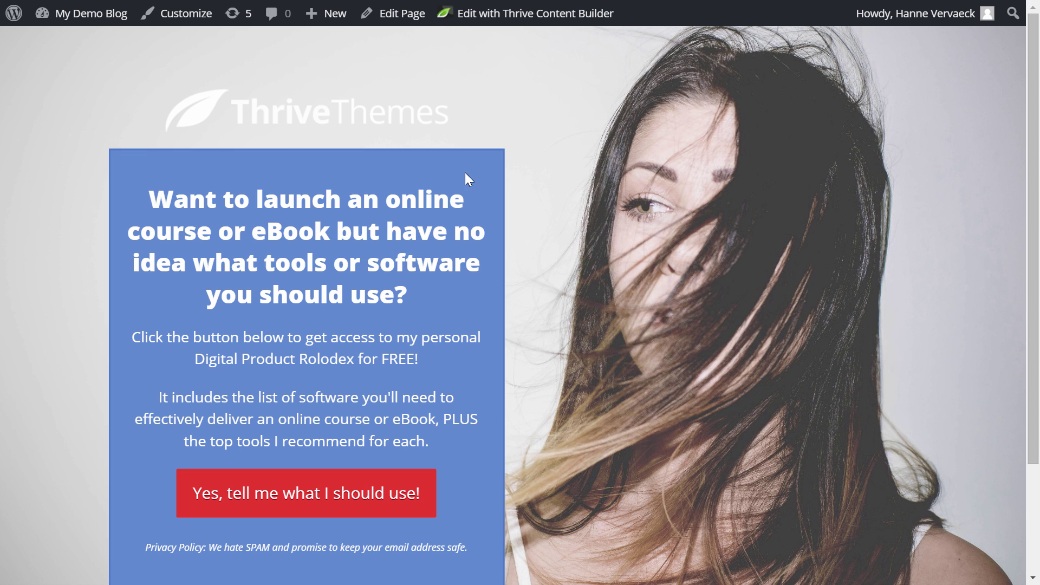
{"action": "scroll", "coordinate": [361, 256], "scroll_direction": "down", "scroll_amount": 2}
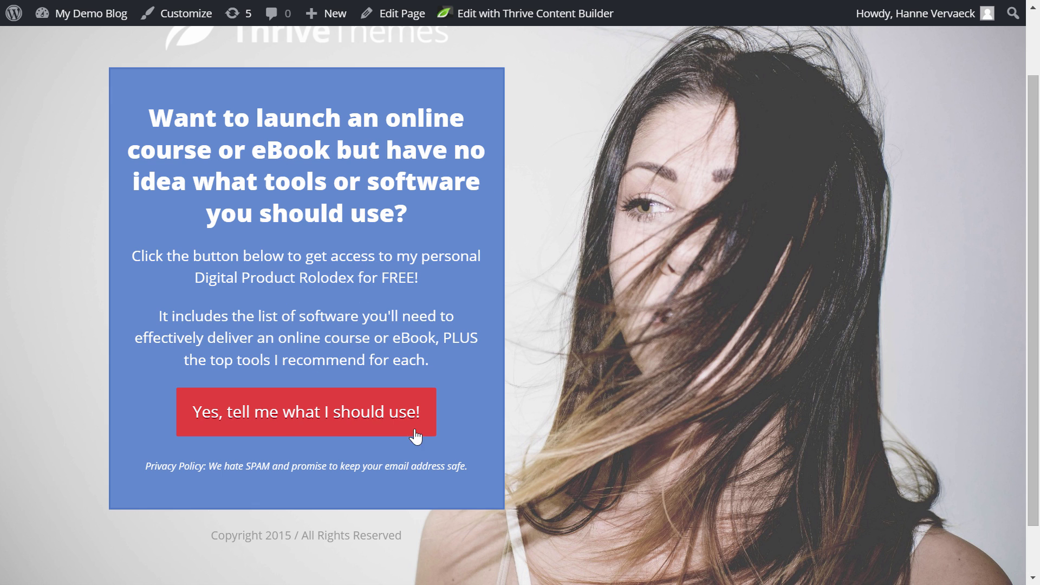
{"action": "scroll", "coordinate": [840, 350], "scroll_direction": "up", "scroll_amount": 2}
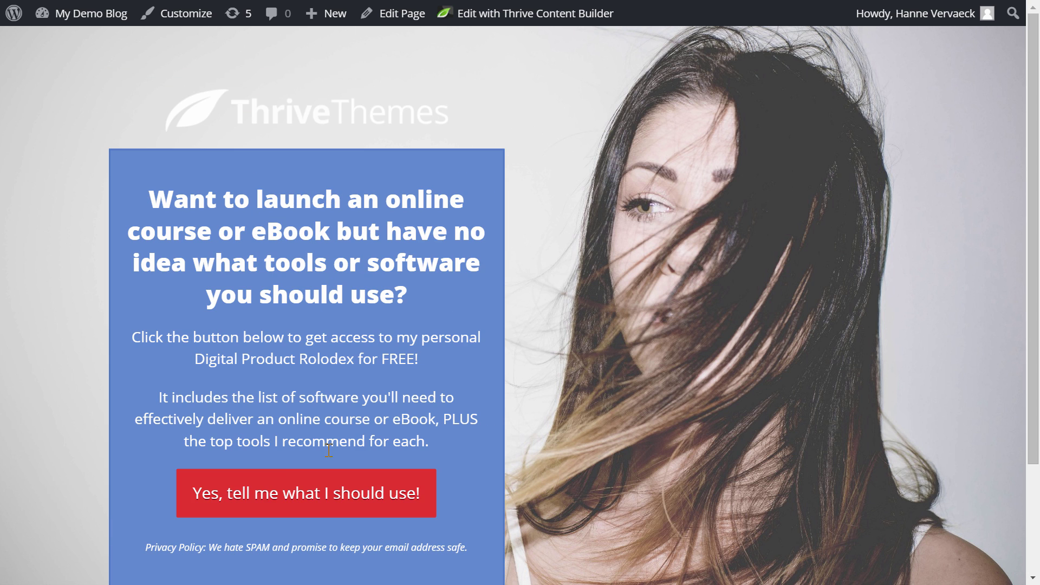
{"action": "left_click", "coordinate": [275, 486]}
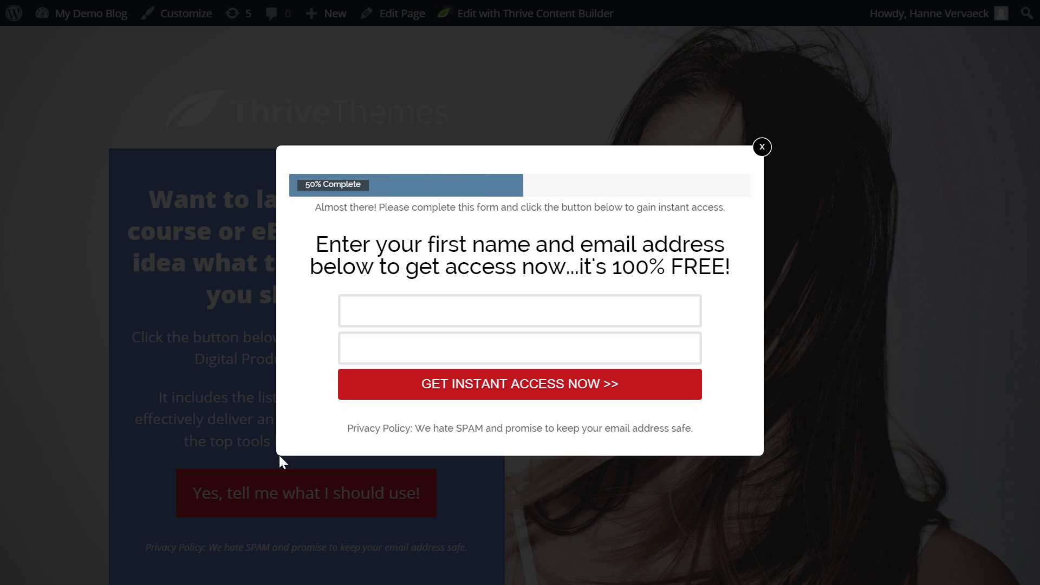